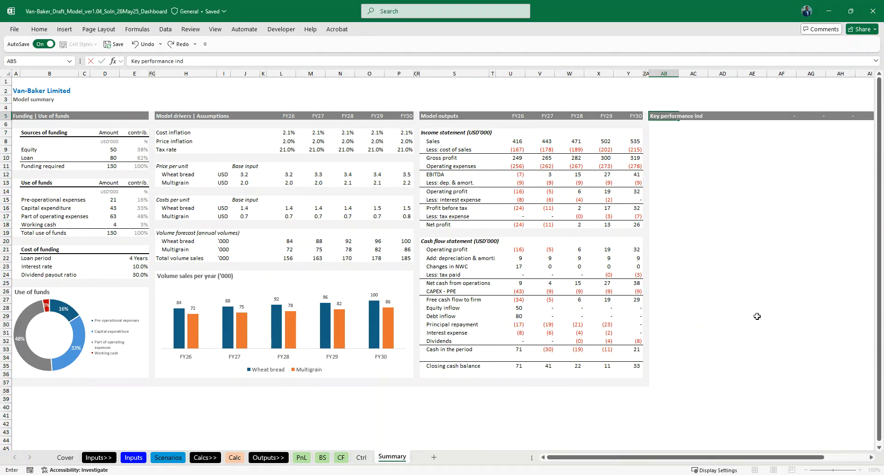
Complete the section header in AB5 as "Key performance indicator".
{"action": "type", "text": "e indicator"}
{"action": "key", "text": "Return"}
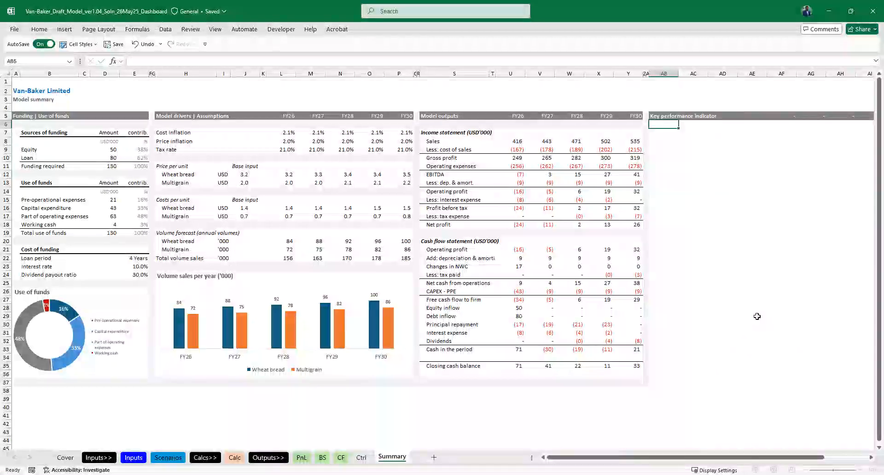
Examine the year-heading formulas of the Key performance indicator section against the first year heading of Model outputs.
{"action": "key", "text": "Up"}
{"action": "key", "text": "ctrl+Right"}
{"action": "key", "text": "ctrl+shift+Right"}
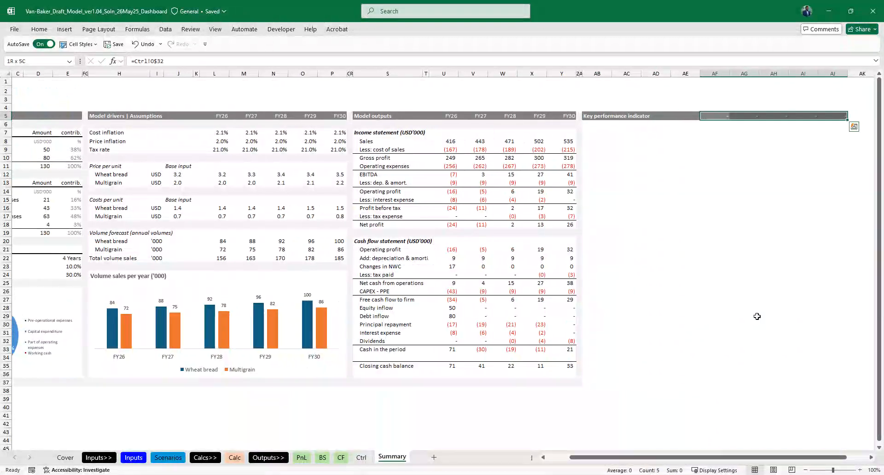
{"action": "key", "text": "ctrl+Left"}
{"action": "key", "text": "ctrl+Left"}
{"action": "key", "text": "ctrl+Left"}
{"action": "key", "text": "F2"}
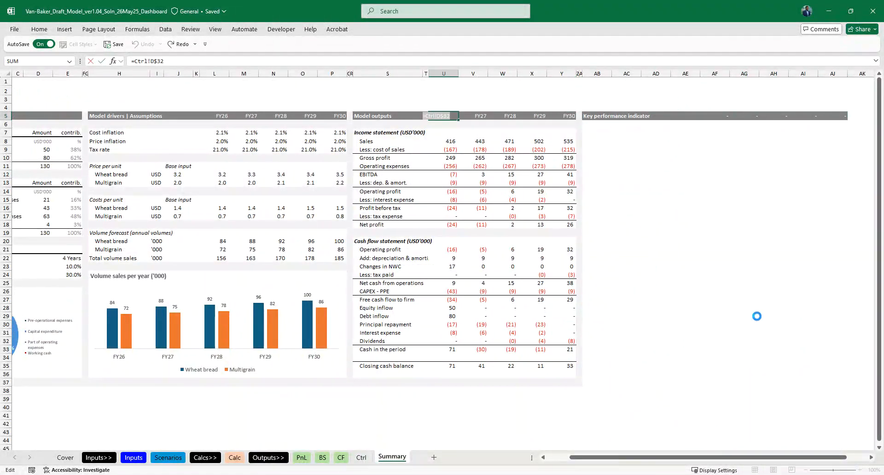
{"action": "key", "text": "Escape"}
{"action": "key", "text": "ctrl+Right"}
{"action": "key", "text": "ctrl+Right"}
{"action": "key", "text": "ctrl+Right"}
{"action": "key", "text": "ctrl+shift+Right"}
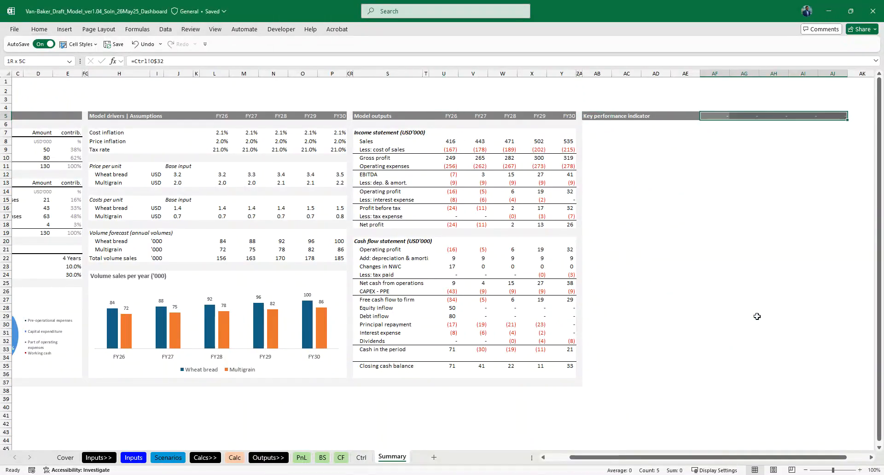
Fill the Key performance indicator year headings AF5:AJ5 with FY26 to FY30, reusing the Model outputs formula =Ctrl!D$32.
{"action": "key", "text": "ctrl+v"}
{"action": "key", "text": "Escape"}
{"action": "key", "text": "Left"}
{"action": "key", "text": "ctrl+Left"}
{"action": "key", "text": "ctrl+Left"}
{"action": "key", "text": "ctrl+Left"}
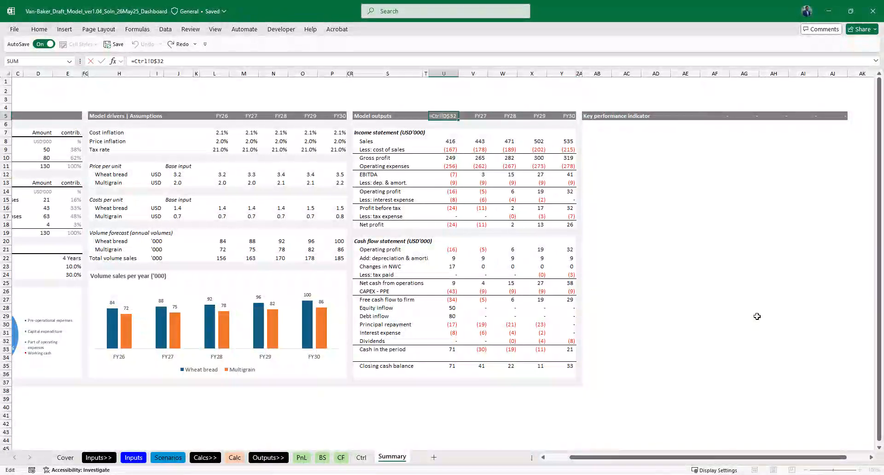
{"action": "key", "text": "ctrl+Right"}
{"action": "key", "text": "ctrl+Right"}
{"action": "key", "text": "ctrl+Right"}
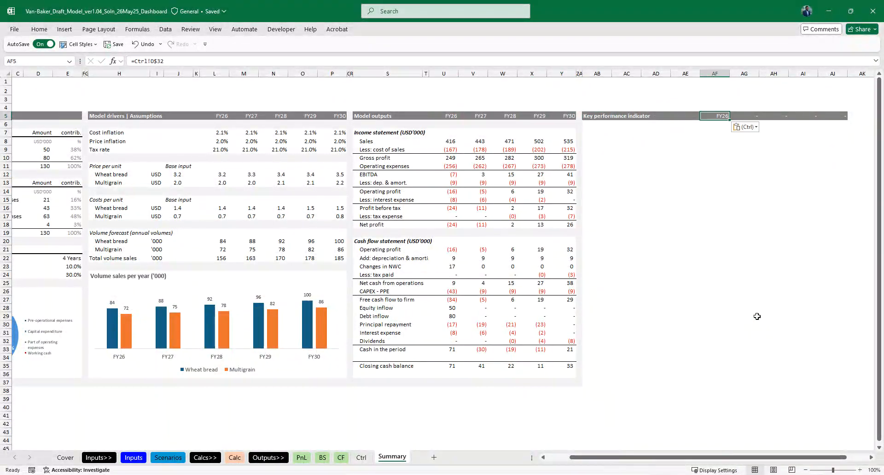
{"action": "key", "text": "ctrl+shift+Right"}
{"action": "type", "text": "FY26\tFY27\tFY28\tFY29\tFY30"}
{"action": "key", "text": "Escape"}
Review the key performance indicator ratios beneath retained earnings on the PnL sheet.
{"action": "key", "text": "ctrl+Left"}
{"action": "key", "text": "ctrl+Left"}
{"action": "key", "text": "ctrl+Left"}
{"action": "key", "text": "ctrl+Left"}
{"action": "key", "text": "ctrl+Left"}
{"action": "key", "text": "ctrl+Left"}
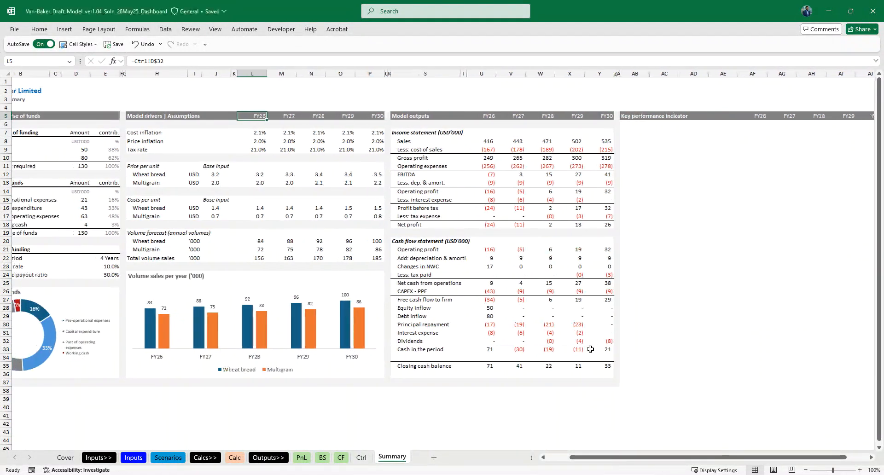
{"action": "left_click", "coordinate": [301, 457]}
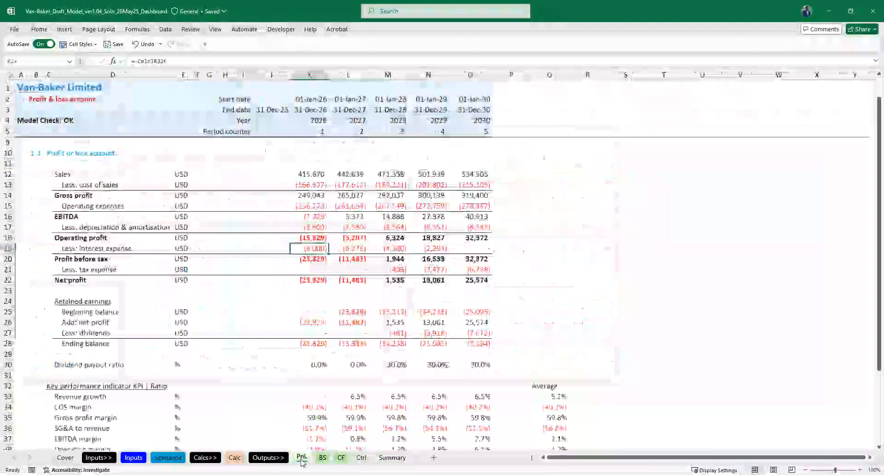
{"action": "scroll", "coordinate": [273, 281], "scroll_direction": "down", "scroll_amount": 4}
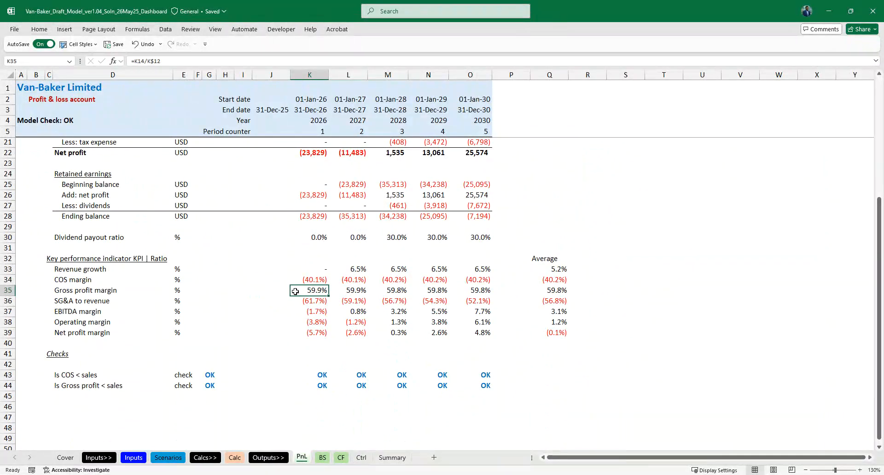
Shade AB6:AJ6 beneath the Key performance indicator header on the Summary sheet light grey.
{"action": "left_click", "coordinate": [392, 457]}
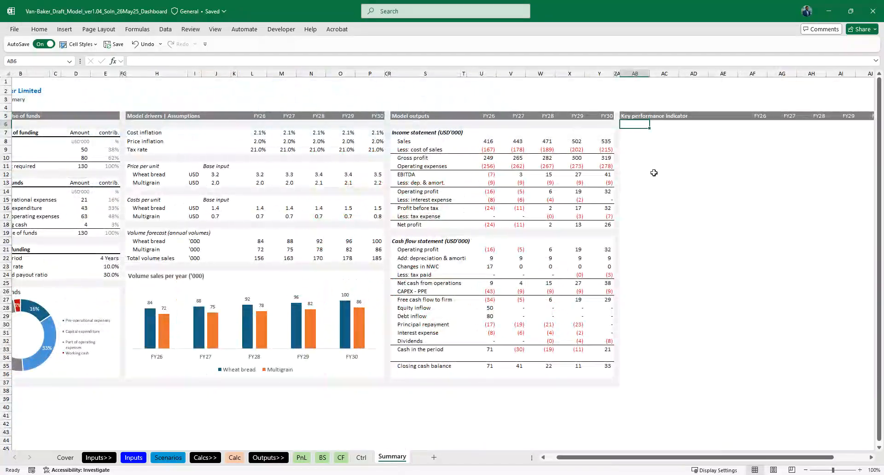
{"action": "key", "text": "shift+Right"}
{"action": "key", "text": "shift+Right"}
{"action": "key", "text": "shift+Right"}
{"action": "key", "text": "shift+Right"}
{"action": "key", "text": "shift+Right"}
{"action": "key", "text": "shift+Right"}
{"action": "key", "text": "shift+Right"}
{"action": "key", "text": "shift+Right"}
{"action": "key", "text": "shift+Right"}
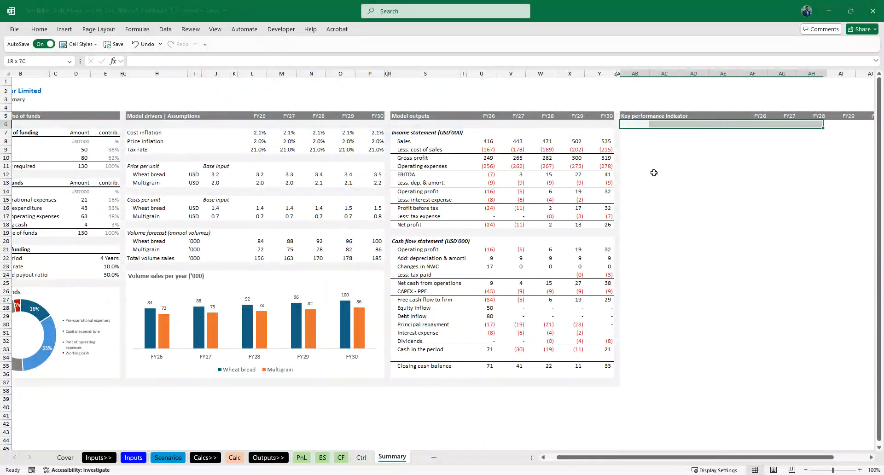
{"action": "key", "text": "shift+Left"}
{"action": "scroll", "coordinate": [654, 172], "scroll_direction": "right", "scroll_amount": 5}
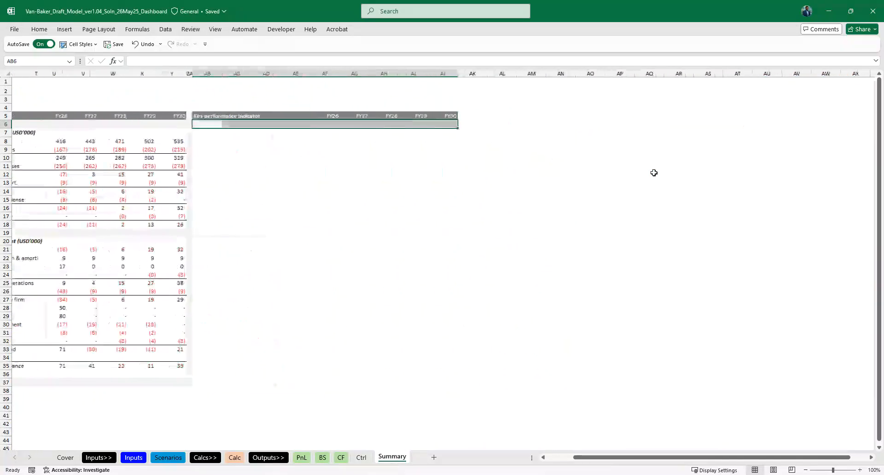
{"action": "scroll", "coordinate": [653, 173], "scroll_direction": "up", "scroll_amount": 1}
Link AB7 on the Summary sheet to the Revenue growth label in PnL!D33.
{"action": "key", "text": "Down"}
{"action": "key", "text": "Down"}
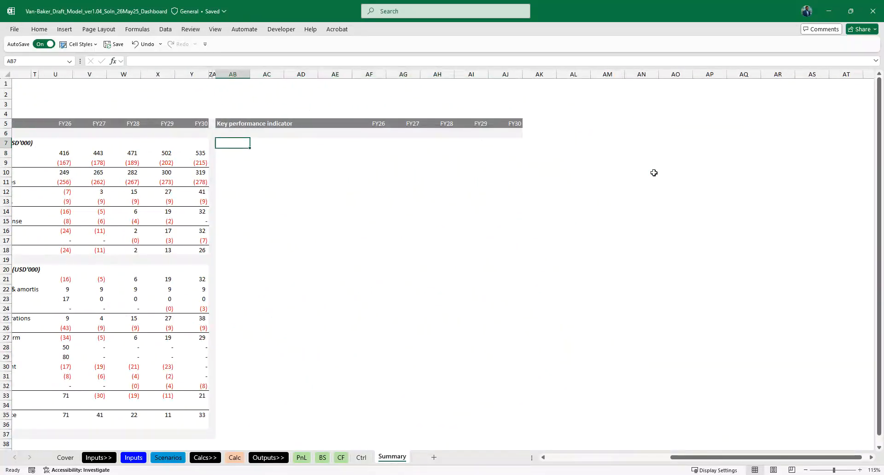
{"action": "key", "text": "ctrl+Page_Up"}
{"action": "key", "text": "ctrl+Page_Up"}
{"action": "key", "text": "ctrl+Page_Up"}
{"action": "key", "text": "ctrl+Page_Up"}
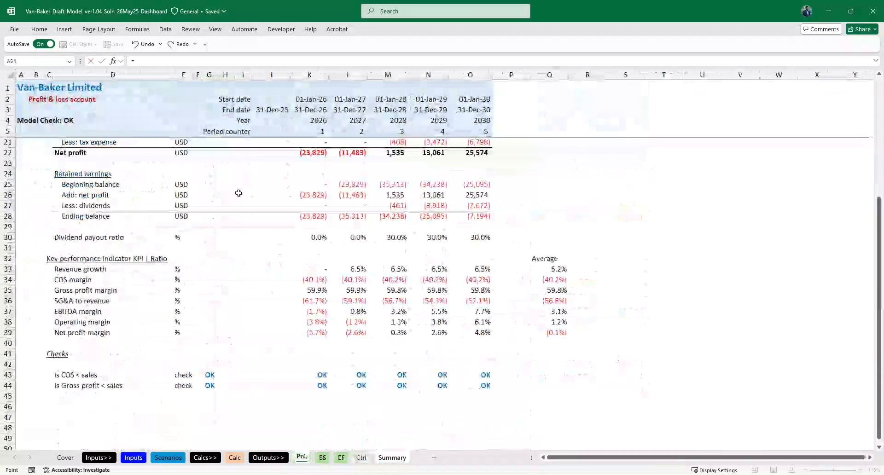
{"action": "left_click", "coordinate": [64, 267]}
{"action": "key", "text": "ctrl+Return"}
Fill the label link down from AB7 to Net profit margin in AB13, clearing the surplus cell below.
{"action": "key", "text": "shift+Down"}
{"action": "key", "text": "shift+Down"}
{"action": "key", "text": "shift+Down"}
{"action": "key", "text": "shift+Down"}
{"action": "key", "text": "shift+Down"}
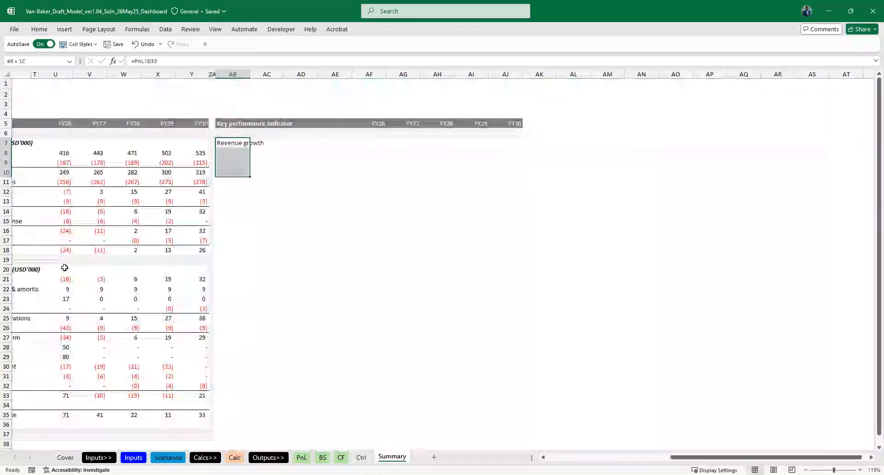
{"action": "key", "text": "ctrl+d"}
{"action": "key", "text": "shift+Down"}
{"action": "key", "text": "shift+Down"}
{"action": "key", "text": "ctrl+d"}
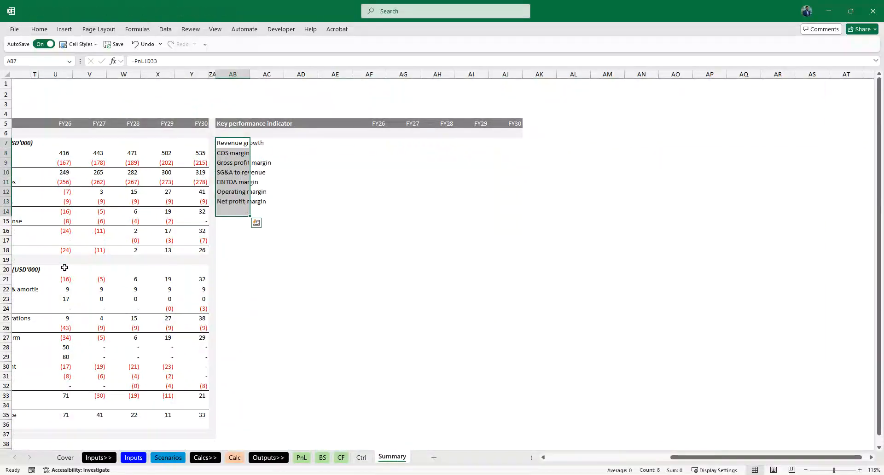
{"action": "key", "text": "ctrl+Down"}
Link the FY26 revenue growth cell AF7 to PnL!K33.
{"action": "key", "text": "Right"}
{"action": "key", "text": "Right"}
{"action": "key", "text": "Right"}
{"action": "key", "text": "Right"}
{"action": "key", "text": "Right"}
{"action": "key", "text": "Left"}
{"action": "type", "text": "="}
{"action": "key", "text": "ctrl+Page_Up"}
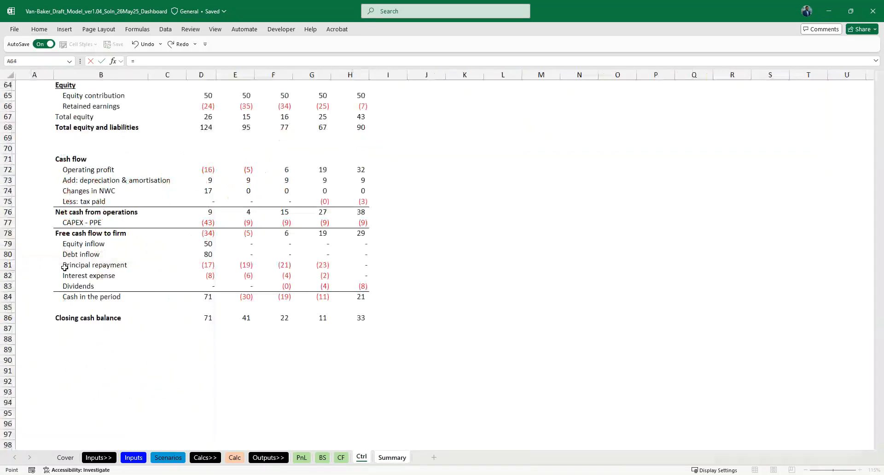
{"action": "key", "text": "ctrl+Page_Up"}
{"action": "key", "text": "ctrl+Page_Up"}
{"action": "key", "text": "ctrl+Page_Up"}
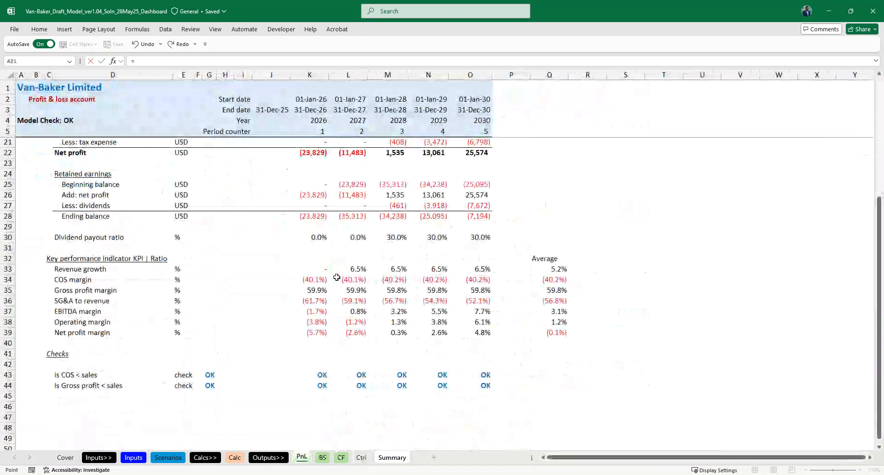
{"action": "left_click", "coordinate": [320, 269]}
{"action": "key", "text": "Return"}
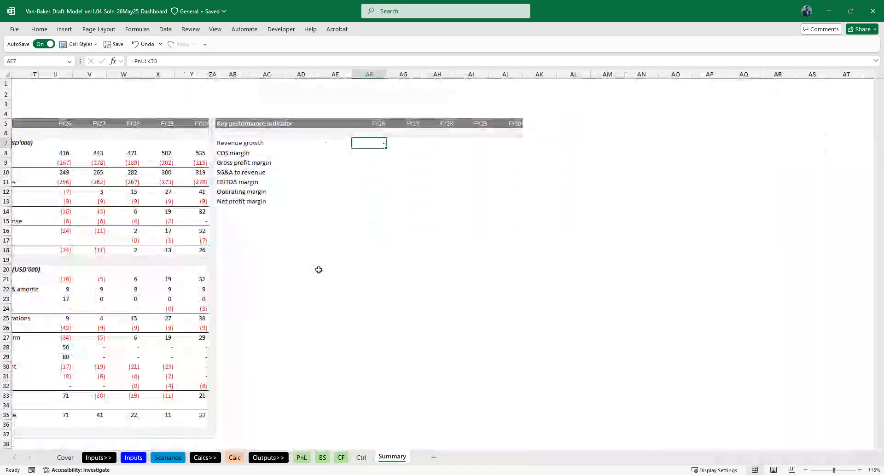
Change the error result of the PnL revenue growth formulas in K33:O33 to "n/a".
{"action": "key", "text": "ctrl+bracketleft"}
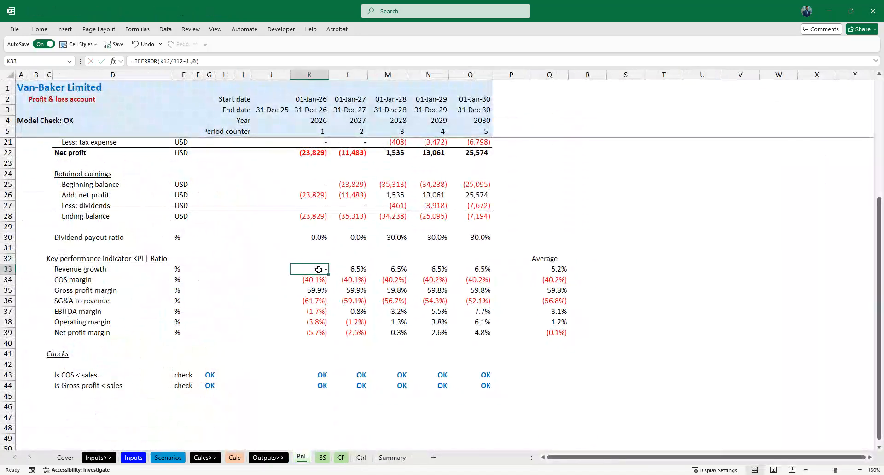
{"action": "key", "text": "ctrl+shift+Right"}
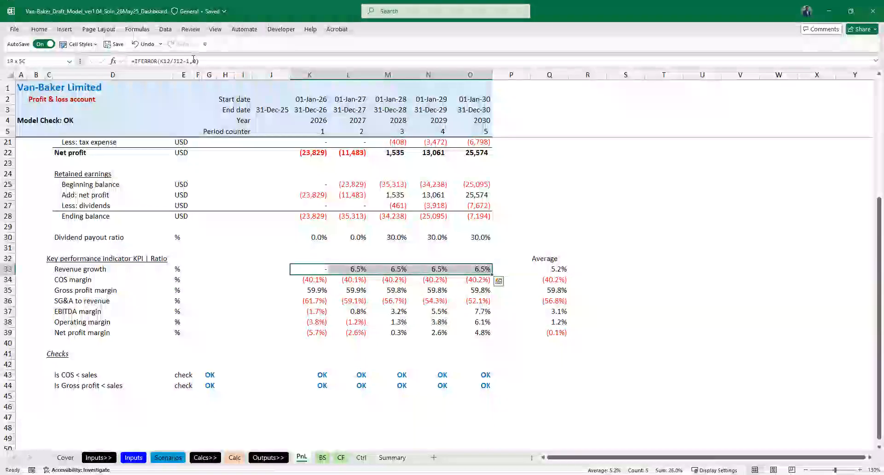
{"action": "left_click", "coordinate": [193, 59]}
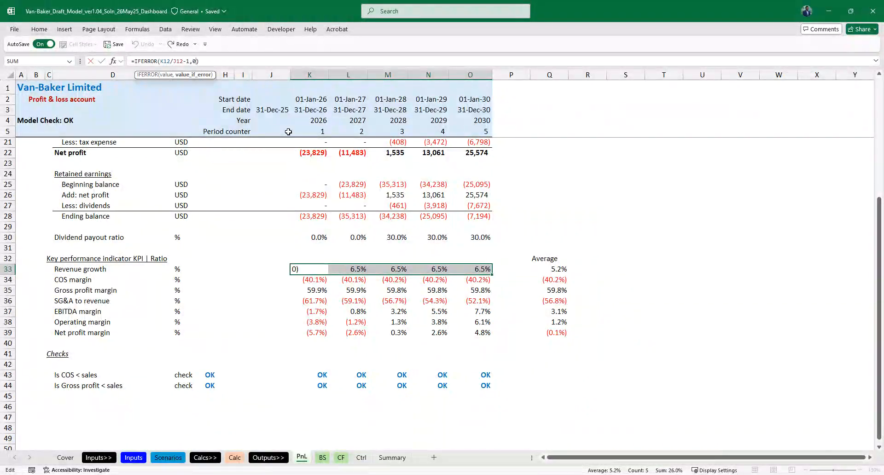
{"action": "key", "text": "shift+Left"}
{"action": "key", "text": "ctrl+Return"}
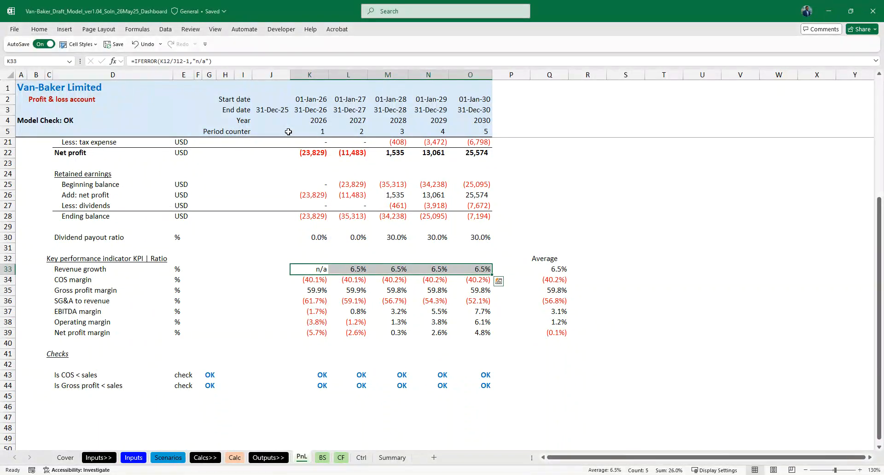
Fill the Summary sheet's revenue growth link from AF7 across to AJ7 for FY26 to FY30.
{"action": "key", "text": "ctrl+Page_Down"}
{"action": "key", "text": "ctrl+Page_Down"}
{"action": "key", "text": "ctrl+Page_Down"}
{"action": "key", "text": "ctrl+Page_Down"}
{"action": "key", "text": "Right"}
{"action": "key", "text": "shift+Right"}
{"action": "key", "text": "shift+Right"}
{"action": "key", "text": "shift+Right"}
{"action": "key", "text": "shift+Right"}
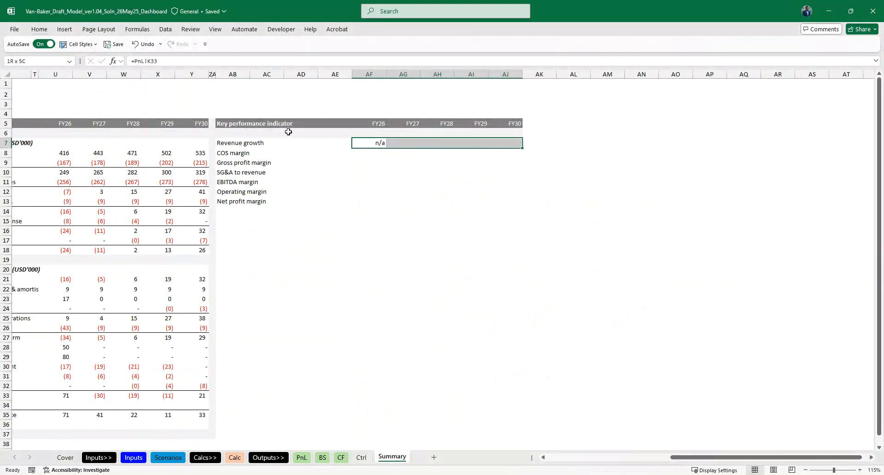
{"action": "key", "text": "Down"}
{"action": "key", "text": "Up"}
{"action": "key", "text": "ctrl+shift+Right"}
Format the revenue growth values in AF7:AJ7 as percentages with one decimal place.
{"action": "key", "text": "alt+2"}
{"action": "key", "text": "Escape"}
{"action": "key", "text": "alt+h"}
{"action": "key", "text": "0"}
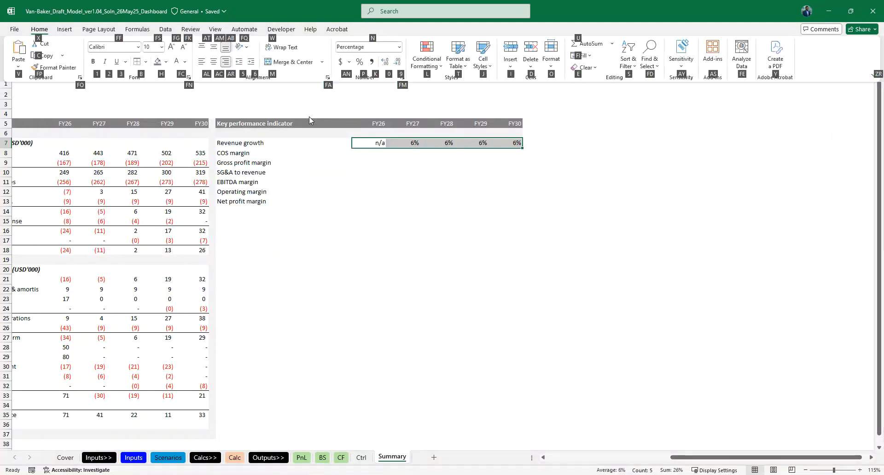
Copy the revenue growth links in AF7:AJ7 down to the Net profit margin row.
{"action": "key", "text": "ctrl+c"}
{"action": "key", "text": "shift+Down"}
{"action": "key", "text": "shift+Down"}
{"action": "key", "text": "shift+Down"}
{"action": "key", "text": "shift+Down"}
{"action": "key", "text": "shift+Down"}
{"action": "key", "text": "shift+Down"}
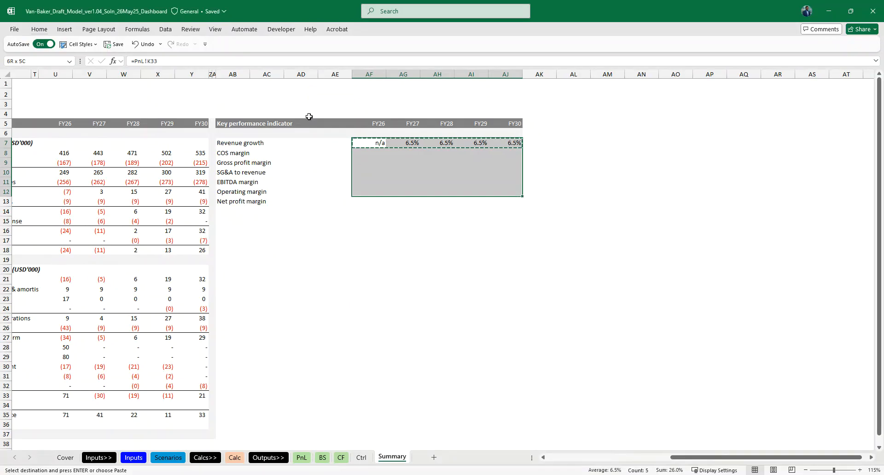
{"action": "key", "text": "ctrl+v"}
{"action": "key", "text": "Left"}
{"action": "key", "text": "Right"}
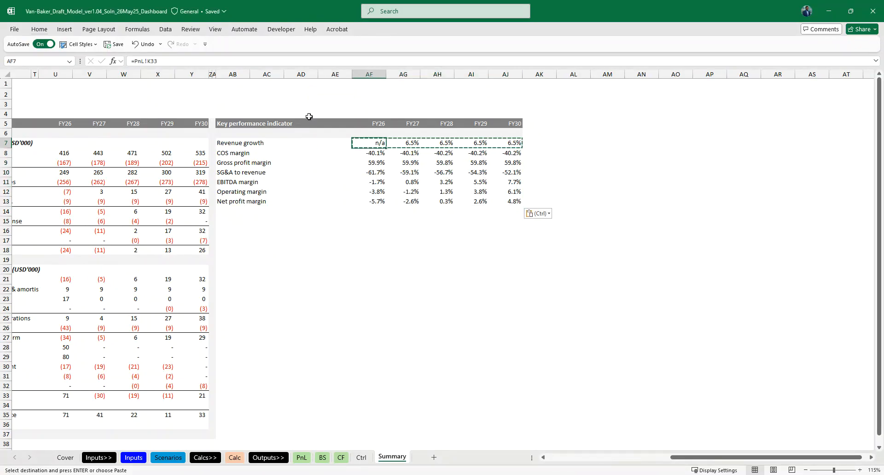
Apply the format of the PnL COS margin cell K34 to AF7:AJ13 on the Summary sheet with Format Painter.
{"action": "key", "text": "ctrl+bracketleft"}
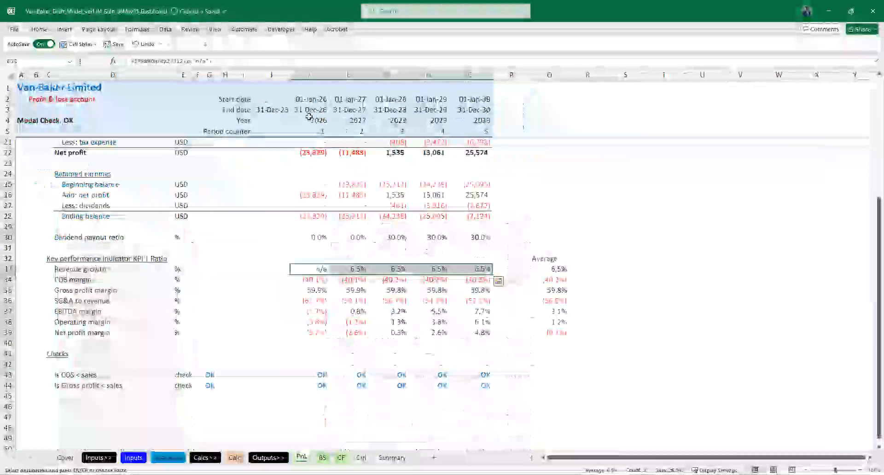
{"action": "key", "text": "Down"}
{"action": "key", "text": "alt+h"}
{"action": "key", "text": "f"}
{"action": "key", "text": "p"}
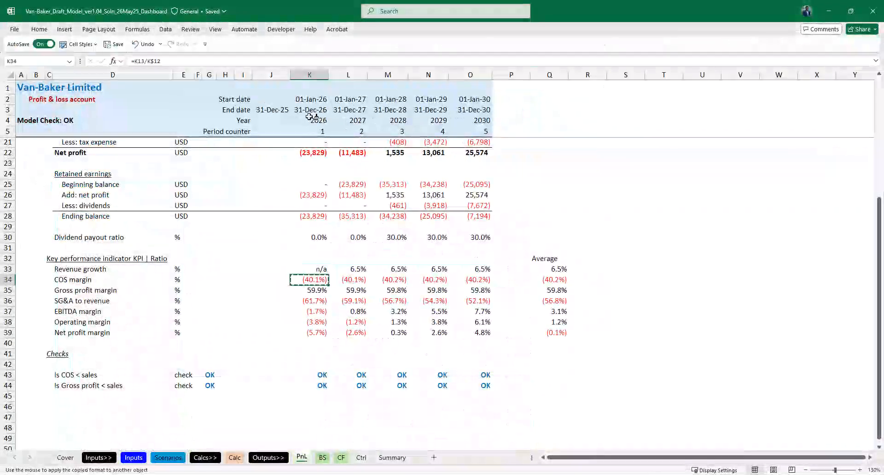
{"action": "left_click", "coordinate": [391, 458]}
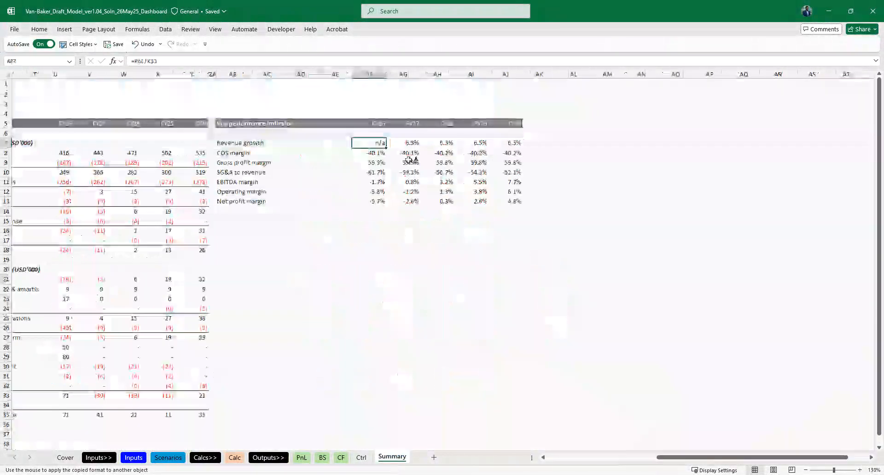
{"action": "left_click_drag", "start_coordinate": [369, 142], "coordinate": [509, 201]}
Right-align the FY26 revenue growth value in AF7.
{"action": "left_click", "coordinate": [368, 143]}
{"action": "key", "text": "alt+h"}
{"action": "key", "text": "a"}
{"action": "key", "text": "r"}
Autofit column AB to the indicator labels in AB7:AB13.
{"action": "key", "text": "Left"}
{"action": "scroll", "coordinate": [370, 142], "scroll_direction": "up", "scroll_amount": 1}
{"action": "key", "text": "Left"}
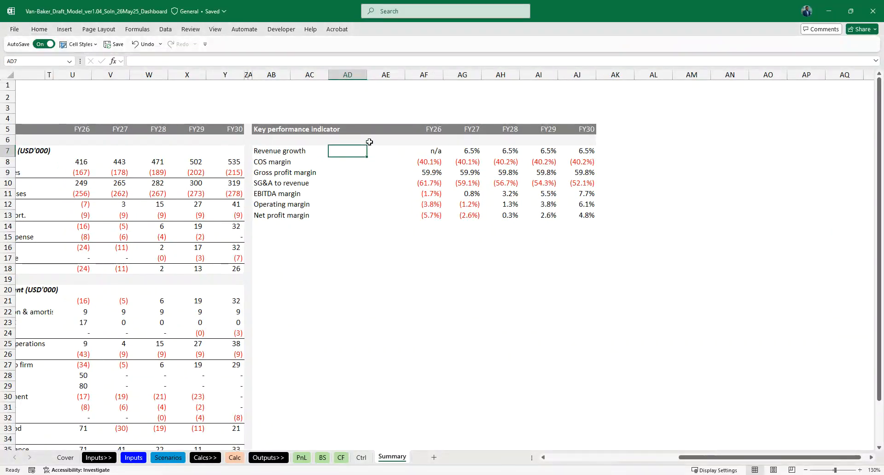
{"action": "key", "text": "Left"}
{"action": "key", "text": "Left"}
{"action": "key", "text": "Down"}
{"action": "key", "text": "ctrl+shift+Down"}
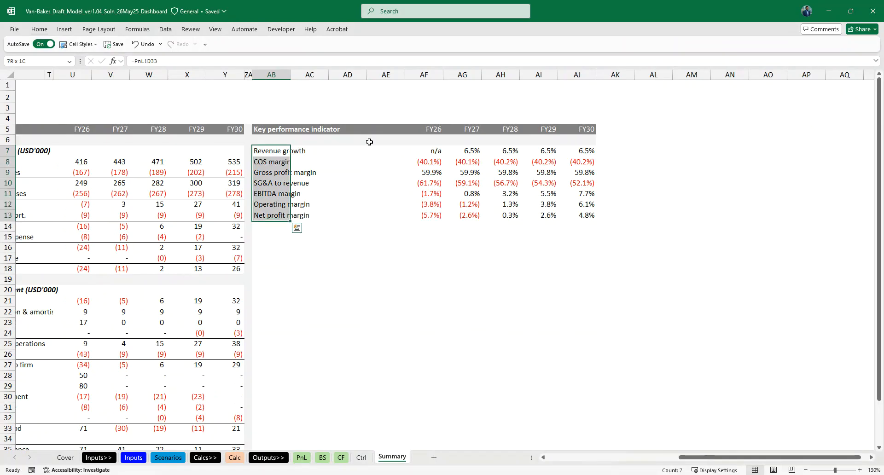
{"action": "key", "text": "alt+h"}
{"action": "key", "text": "o"}
{"action": "key", "text": "i"}
Enter the column label "average" in AD6 beneath the Key performance indicator header.
{"action": "key", "text": "Right"}
{"action": "key", "text": "Right"}
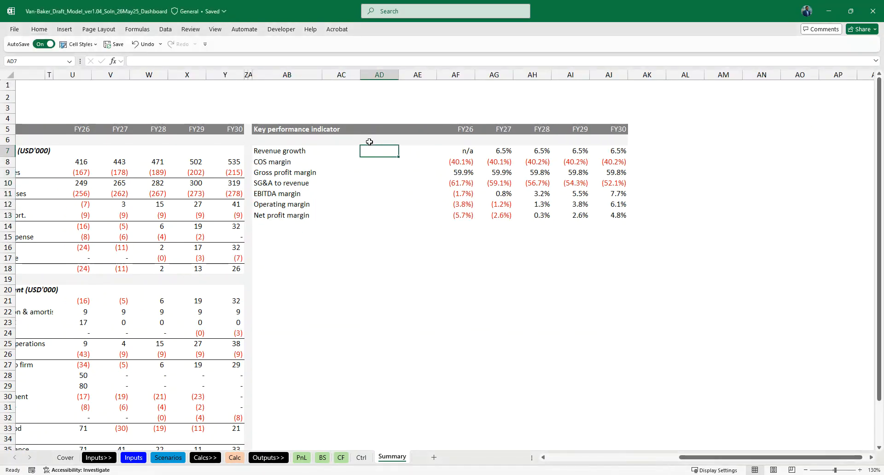
{"action": "type", "text": "average"}
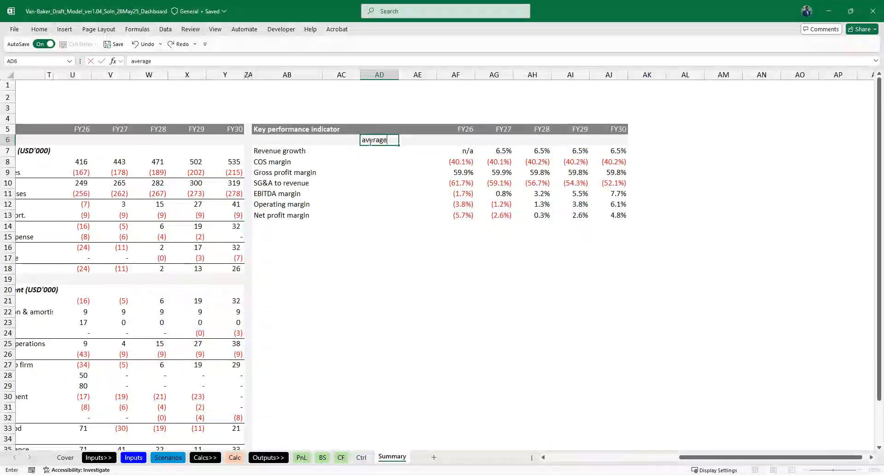
{"action": "key", "text": "Return"}
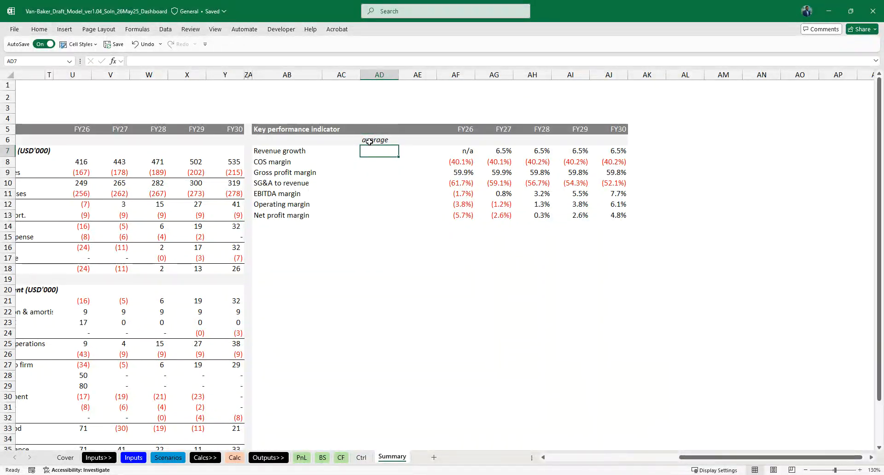
Copy the FY26 ratio cells AF7:AF13 into the average column at AD7:AD13 to carry over their percentage format.
{"action": "type", "text": "="}
{"action": "key", "text": "Escape"}
{"action": "key", "text": "Right"}
{"action": "key", "text": "Right"}
{"action": "key", "text": "ctrl+shift+Down"}
{"action": "key", "text": "ctrl+c"}
{"action": "key", "text": "Left"}
{"action": "key", "text": "Left"}
{"action": "key", "text": "ctrl+v"}
Link the average column AD7:AD13 to the average ratios on the PnL sheet, starting with =PnL!Q33 in AD7.
{"action": "type", "text": "="}
{"action": "left_click", "coordinate": [301, 457]}
{"action": "scroll", "coordinate": [586, 229], "scroll_direction": "down", "scroll_amount": 5}
{"action": "left_click", "coordinate": [557, 269]}
{"action": "key", "text": "Return"}
{"action": "key", "text": "Right"}
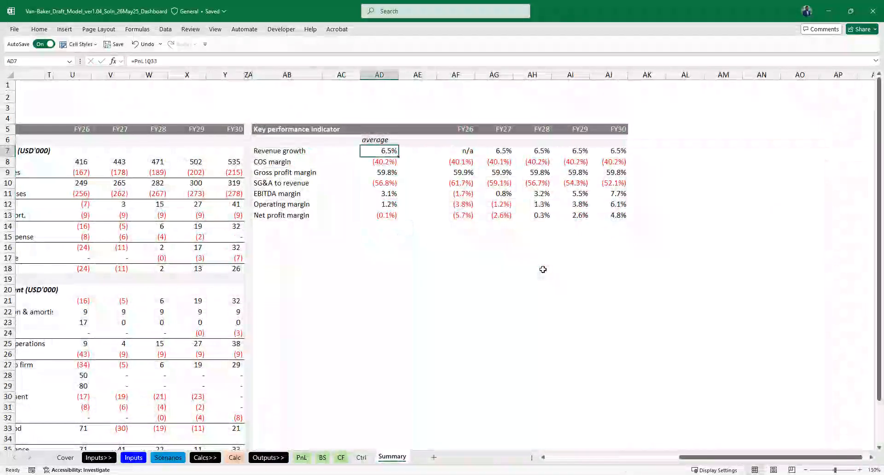
Italicize the average values in AD7:AD13.
{"action": "scroll", "coordinate": [543, 270], "scroll_direction": "down", "scroll_amount": 1}
{"action": "key", "text": "ctrl+shift+Down"}
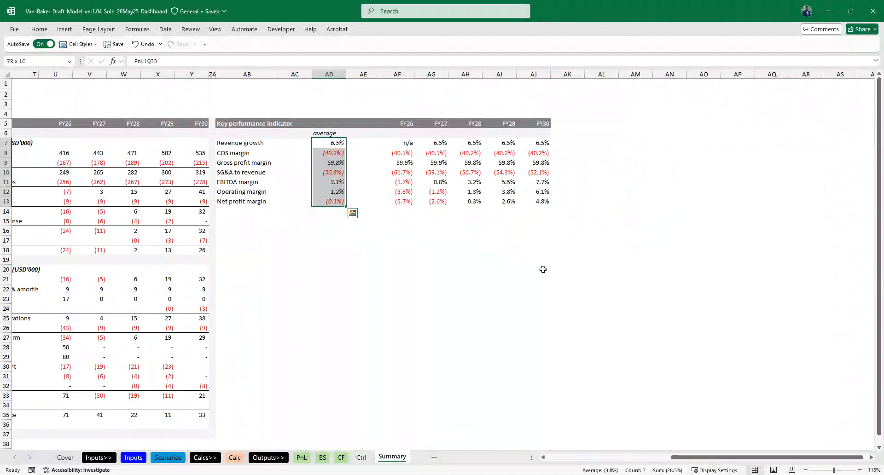
{"action": "key", "text": "ctrl+Left"}
{"action": "scroll", "coordinate": [543, 269], "scroll_direction": "down", "scroll_amount": 1}
{"action": "key", "text": "Right"}
{"action": "key", "text": "Right"}
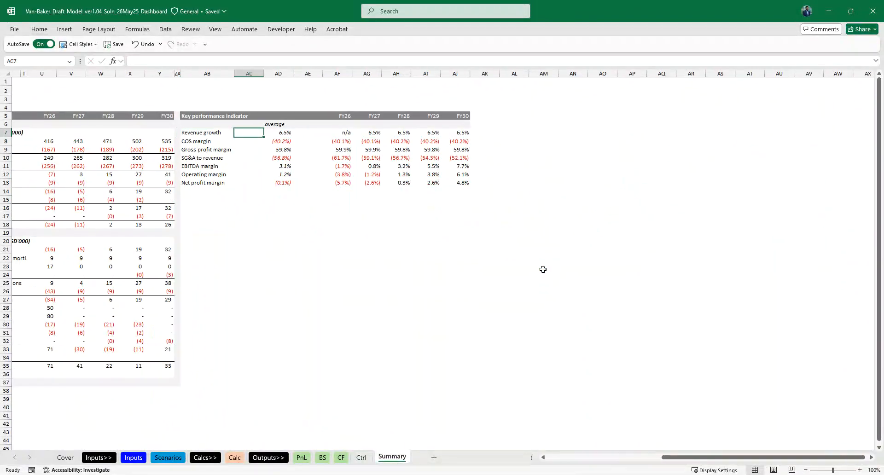
Examine the Key performance indicator rows on the BS sheet and return to the Summary sheet.
{"action": "scroll", "coordinate": [426, 247], "scroll_direction": "left", "scroll_amount": 5}
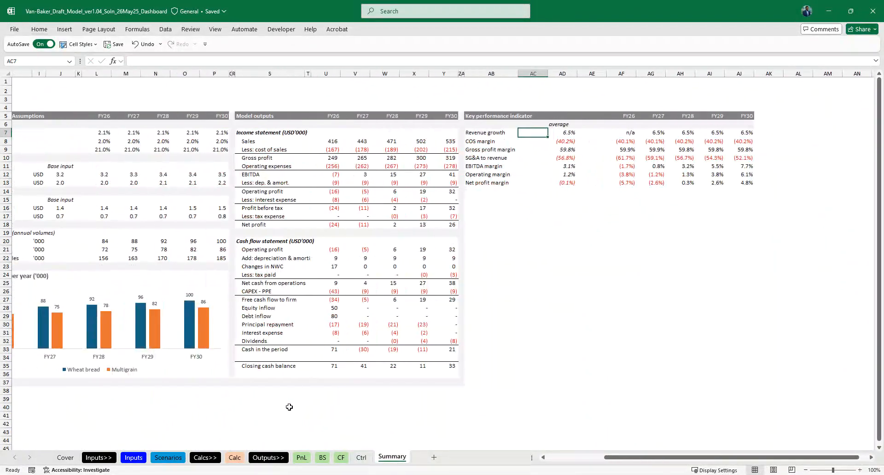
{"action": "left_click", "coordinate": [323, 458]}
{"action": "scroll", "coordinate": [248, 321], "scroll_direction": "down", "scroll_amount": 8}
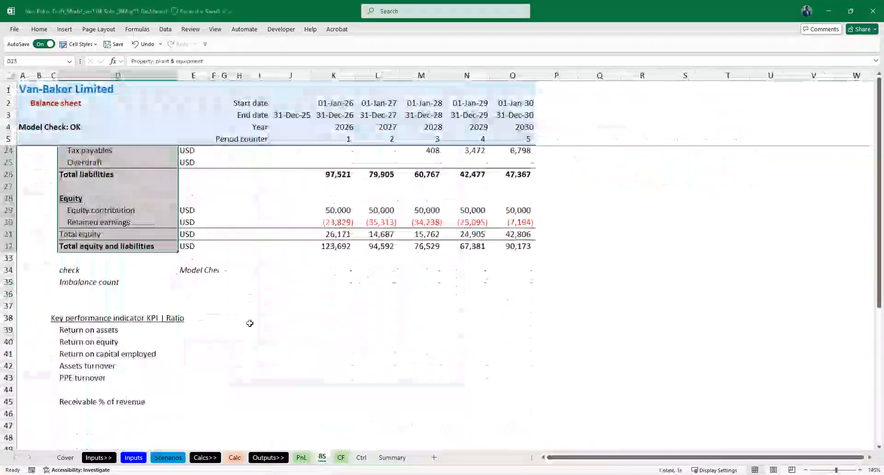
{"action": "scroll", "coordinate": [250, 323], "scroll_direction": "up", "scroll_amount": 8}
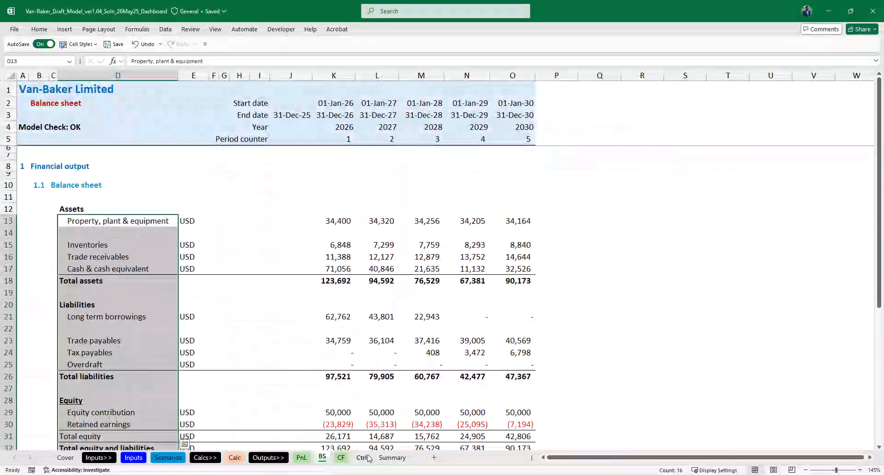
{"action": "left_click", "coordinate": [389, 458]}
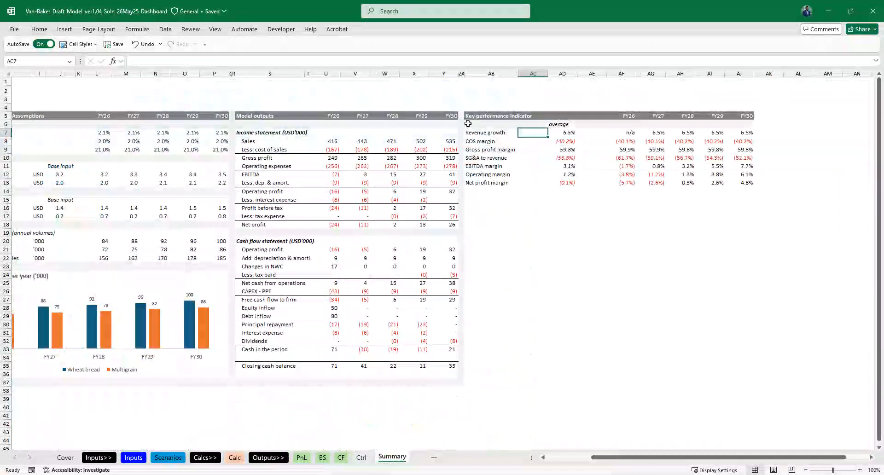
Copy the grey spacer cell AA14 across AB15:AJ15 as a divider band beneath the Key performance indicator table.
{"action": "left_click", "coordinate": [461, 192]}
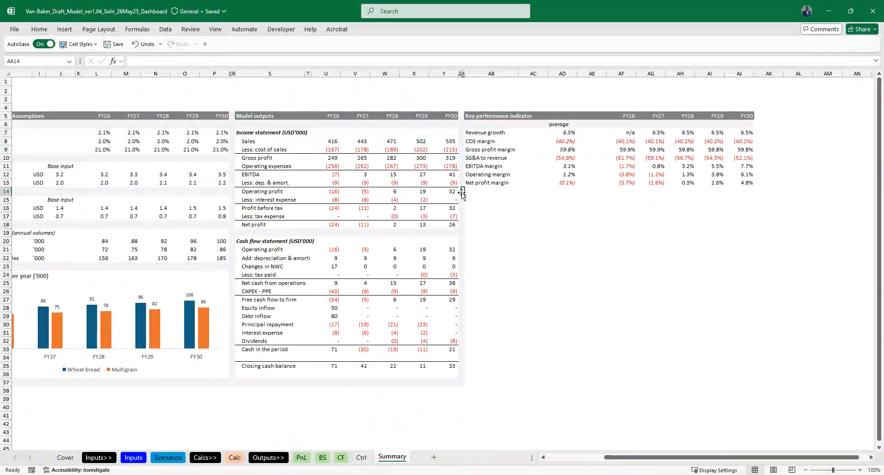
{"action": "key", "text": "shift+Right"}
{"action": "key", "text": "Left"}
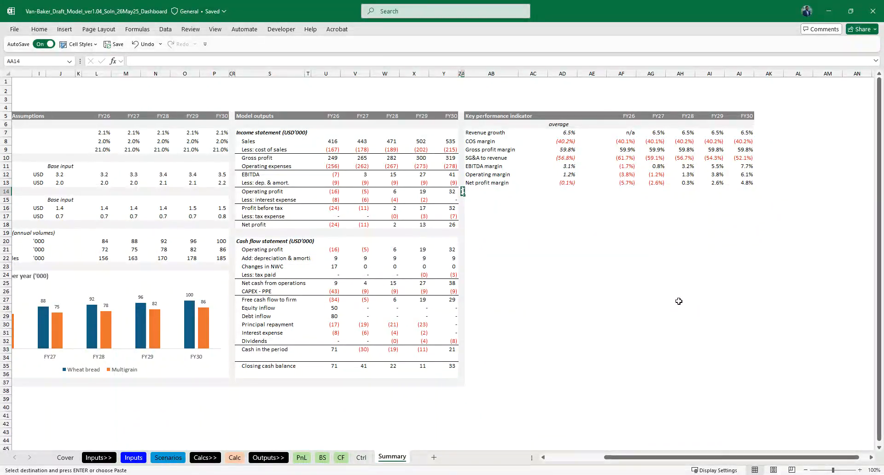
{"action": "key", "text": "shift+Right"}
{"action": "key", "text": "shift+Right"}
{"action": "key", "text": "shift+Right"}
{"action": "key", "text": "shift+Right"}
{"action": "key", "text": "shift+Right"}
{"action": "key", "text": "shift+Right"}
{"action": "key", "text": "shift+Right"}
{"action": "key", "text": "shift+Right"}
{"action": "key", "text": "shift+Right"}
{"action": "key", "text": "Down"}
{"action": "key", "text": "shift+Right"}
{"action": "key", "text": "shift+Right"}
{"action": "key", "text": "shift+Right"}
{"action": "key", "text": "shift+Right"}
{"action": "key", "text": "shift+Right"}
{"action": "key", "text": "shift+Right"}
{"action": "key", "text": "shift+Right"}
{"action": "key", "text": "shift+Right"}
{"action": "key", "text": "shift+Right"}
{"action": "key", "text": "Return"}
{"action": "key", "text": "Right"}
{"action": "key", "text": "Right"}
{"action": "key", "text": "Right"}
{"action": "key", "text": "Right"}
{"action": "key", "text": "Right"}
{"action": "key", "text": "Right"}
{"action": "key", "text": "Right"}
{"action": "key", "text": "Right"}
{"action": "key", "text": "Right"}
{"action": "key", "text": "Right"}
{"action": "key", "text": "Up"}
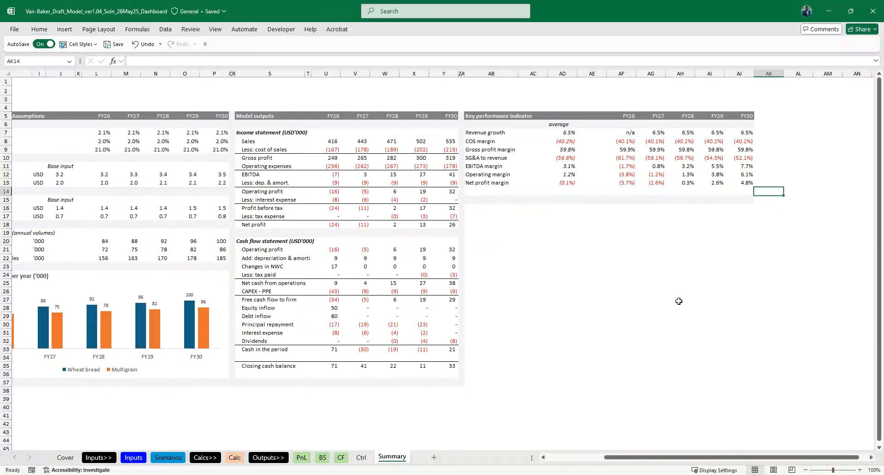
Copy the narrow grey spacer column AA onto column AK to close off the Key performance indicator section.
{"action": "left_click", "coordinate": [460, 72]}
{"action": "key", "text": "ctrl+c"}
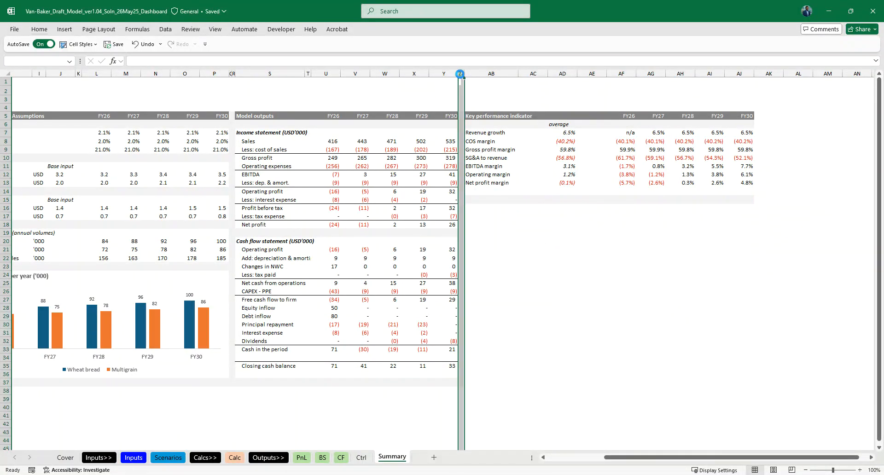
{"action": "left_click", "coordinate": [765, 75]}
{"action": "key", "text": "ctrl+v"}
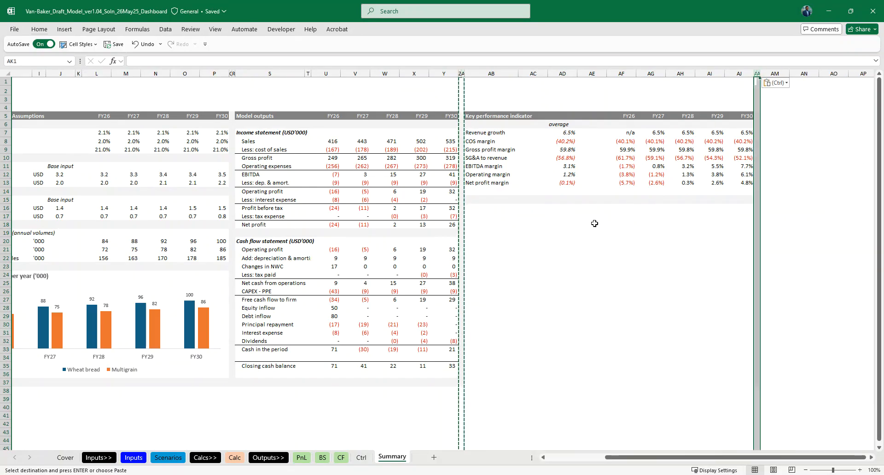
{"action": "left_click", "coordinate": [563, 233]}
{"action": "scroll", "coordinate": [459, 242], "scroll_direction": "up", "scroll_amount": 1}
{"action": "key", "text": "Escape"}
Insert a line chart of the EBITDA margin using the label in AB11 and the FY26 to FY30 values in AF11:AJ11.
{"action": "scroll", "coordinate": [554, 261], "scroll_direction": "right", "scroll_amount": 3}
{"action": "scroll", "coordinate": [554, 261], "scroll_direction": "right", "scroll_amount": 1}
{"action": "left_click", "coordinate": [254, 250]}
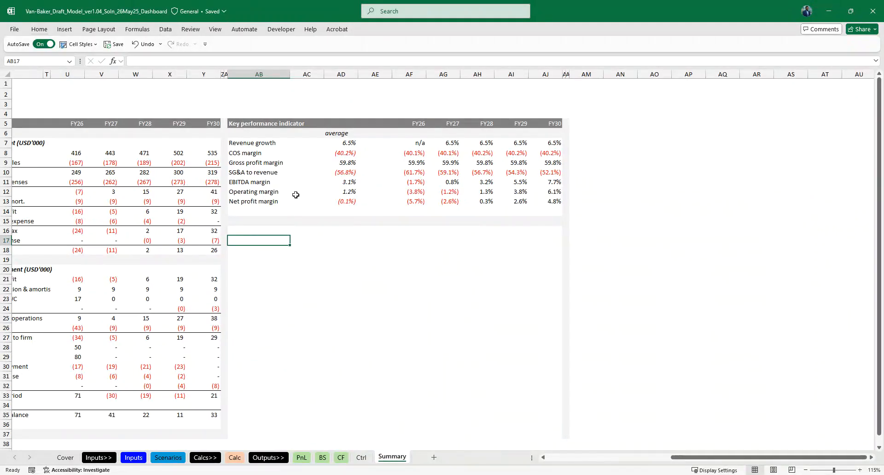
{"action": "left_click", "coordinate": [246, 181]}
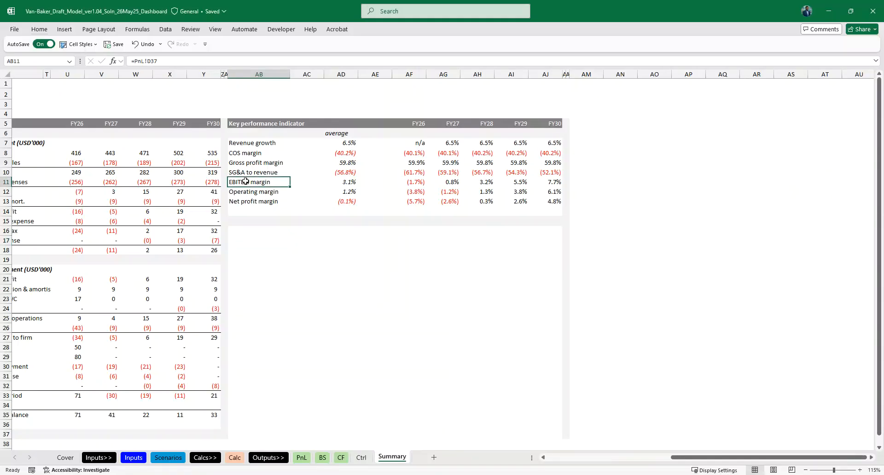
{"action": "left_click", "coordinate": [407, 182], "text": "ctrl"}
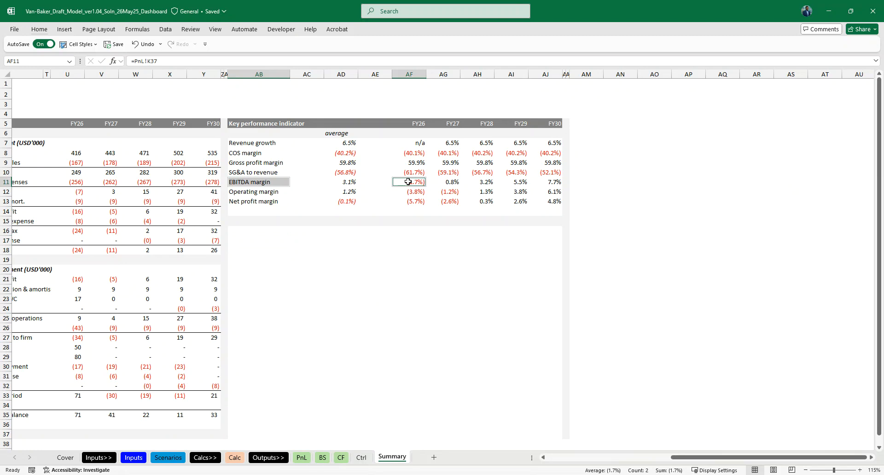
{"action": "key", "text": "ctrl+shift+Right"}
{"action": "left_click", "coordinate": [64, 29]}
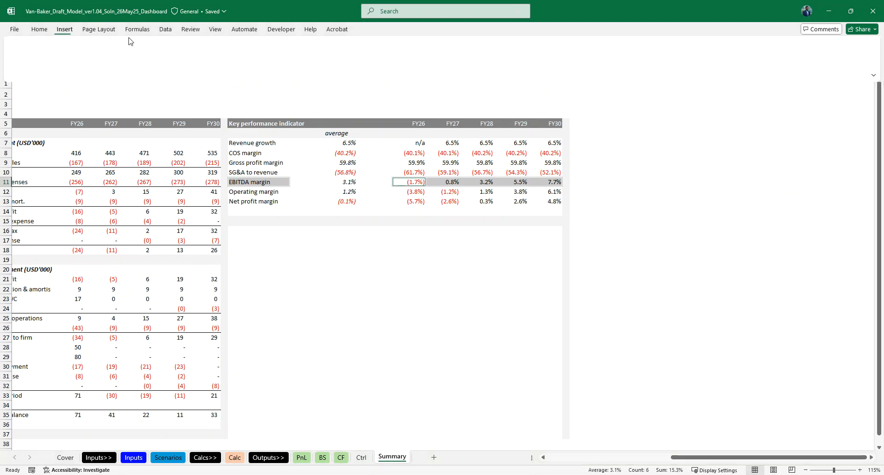
{"action": "left_click", "coordinate": [297, 53]}
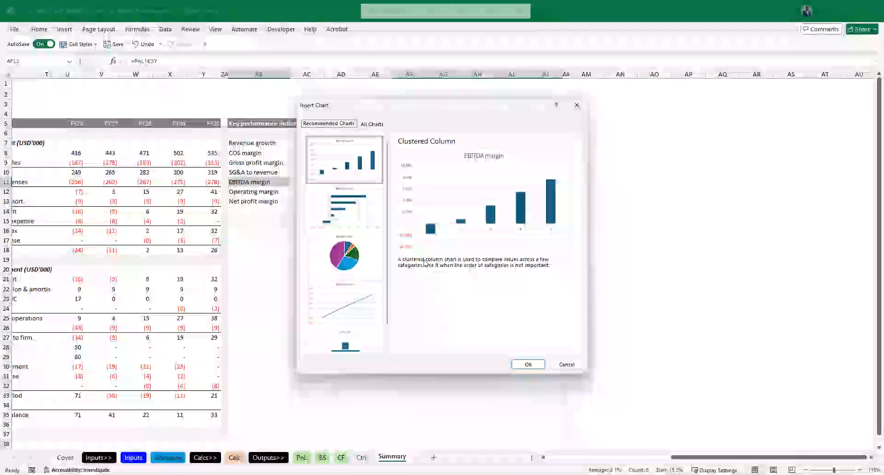
{"action": "scroll", "coordinate": [365, 300], "scroll_direction": "down", "scroll_amount": 1}
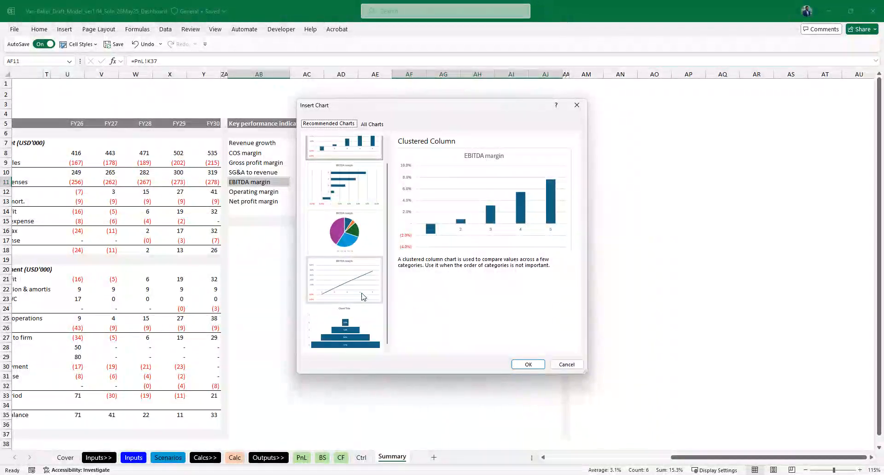
{"action": "left_click", "coordinate": [352, 294]}
{"action": "left_click_drag", "start_coordinate": [457, 111], "coordinate": [200, 127]}
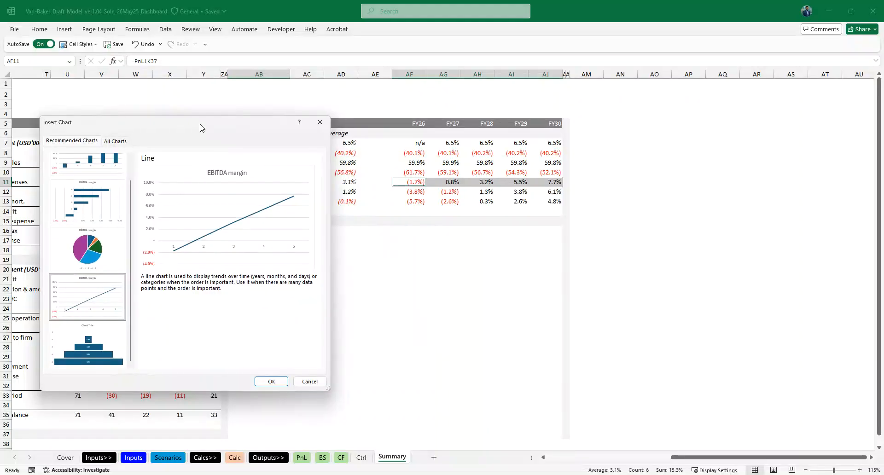
{"action": "left_click", "coordinate": [271, 381]}
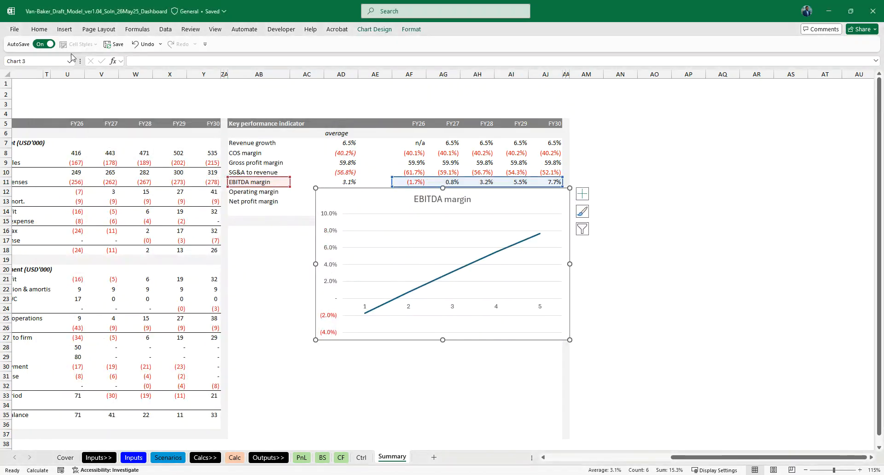
Set the EBITDA margin chart's font to Calibri, size 10.
{"action": "double_click", "coordinate": [41, 31]}
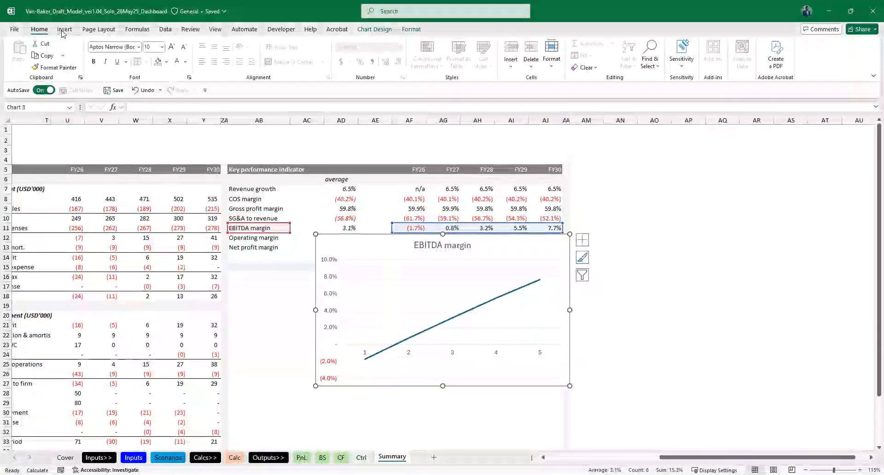
{"action": "left_click", "coordinate": [137, 47]}
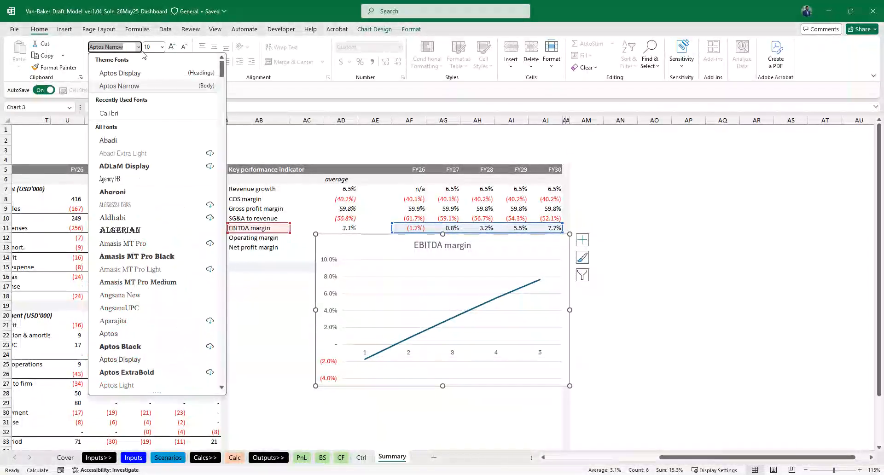
{"action": "left_click", "coordinate": [132, 116]}
{"action": "left_click", "coordinate": [162, 47]}
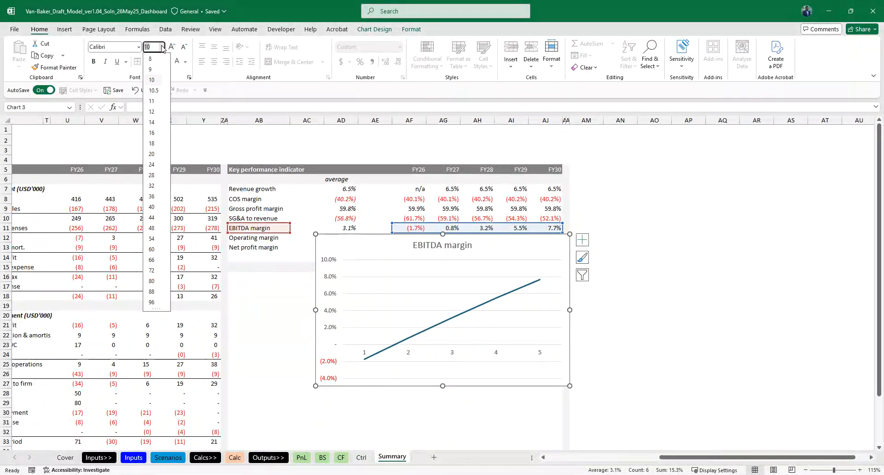
{"action": "left_click", "coordinate": [153, 81]}
Shrink the EBITDA margin chart to about 2.79 by 4.54 inches and move it aside, over columns AJ to AR.
{"action": "left_click_drag", "start_coordinate": [504, 388], "coordinate": [435, 406]}
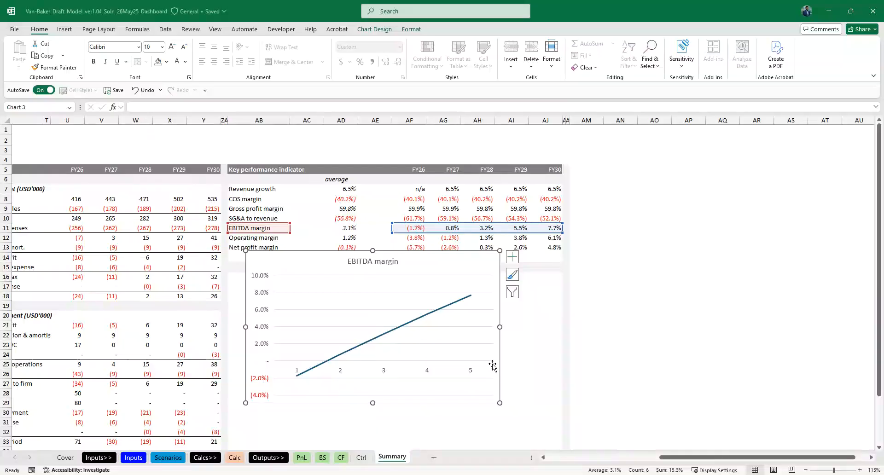
{"action": "left_click_drag", "start_coordinate": [500, 403], "coordinate": [476, 392]}
{"action": "left_click_drag", "start_coordinate": [477, 356], "coordinate": [778, 366]}
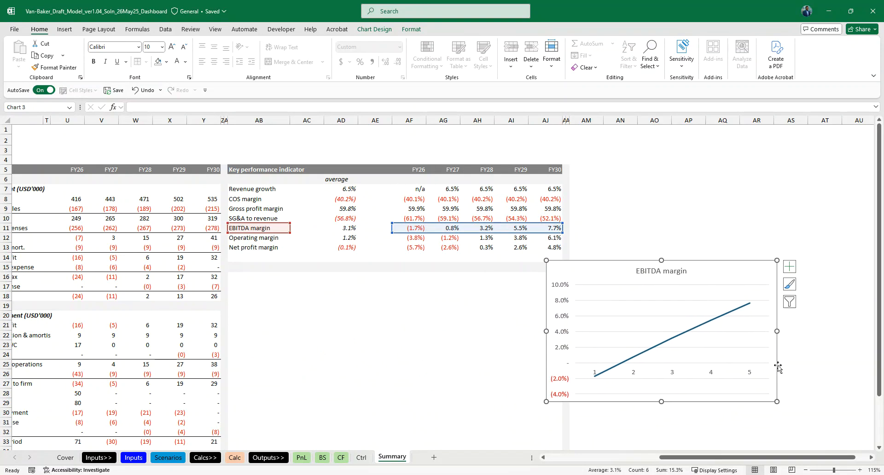
Move the chart beneath the indicator table and add the Net profit margin row for FY26 to FY30 as a second line.
{"action": "left_click", "coordinate": [242, 247]}
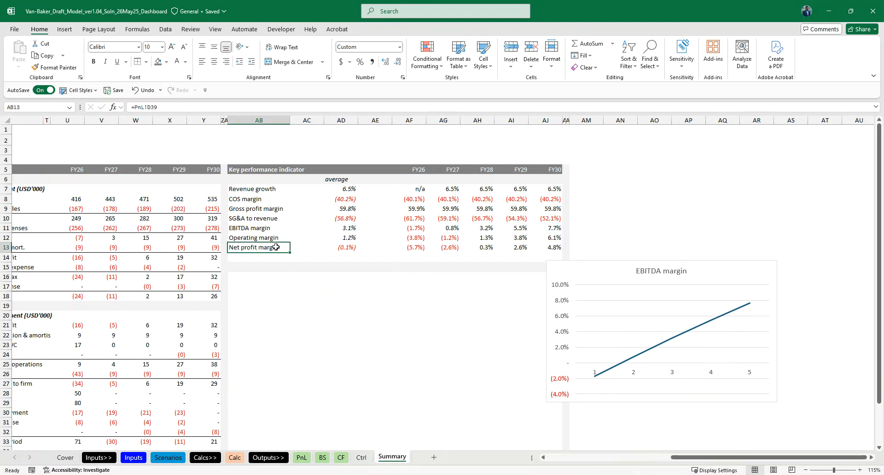
{"action": "left_click", "coordinate": [415, 247], "text": "ctrl"}
{"action": "key", "text": "ctrl+shift+Right"}
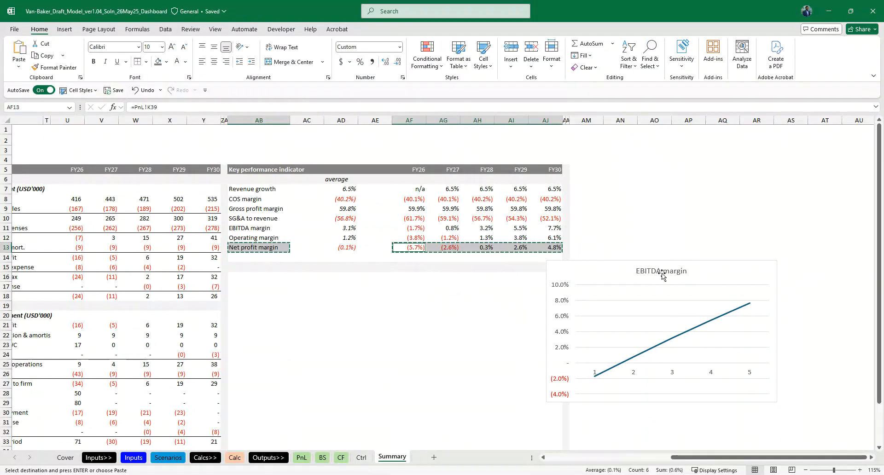
{"action": "left_click_drag", "start_coordinate": [699, 261], "coordinate": [392, 280]}
{"action": "key", "text": "ctrl+v"}
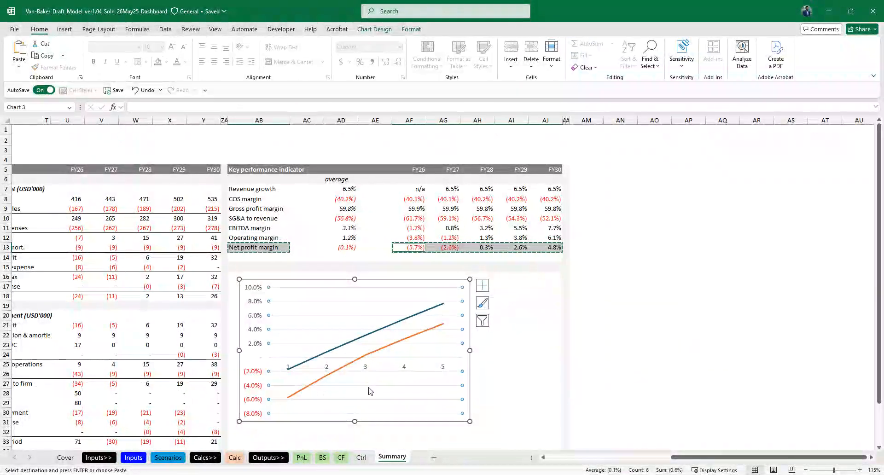
Delete the horizontal gridlines from the margin chart.
{"action": "key", "text": "Delete"}
{"action": "key", "text": "ctrl+z"}
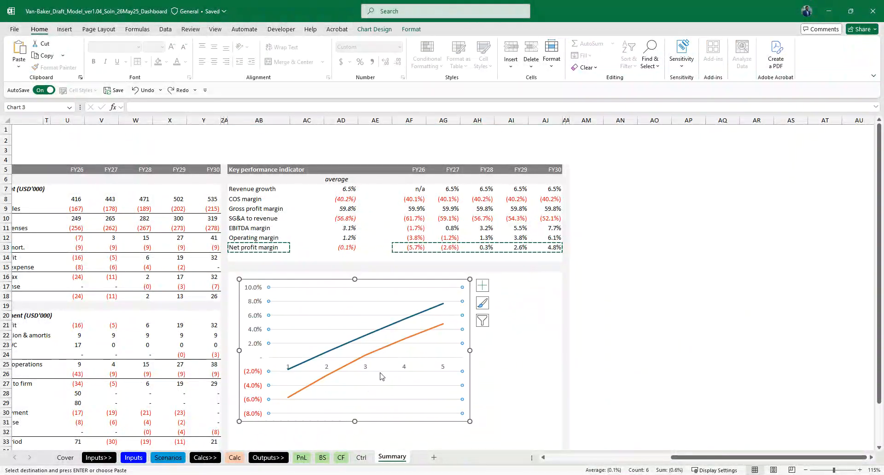
{"action": "left_click", "coordinate": [375, 387]}
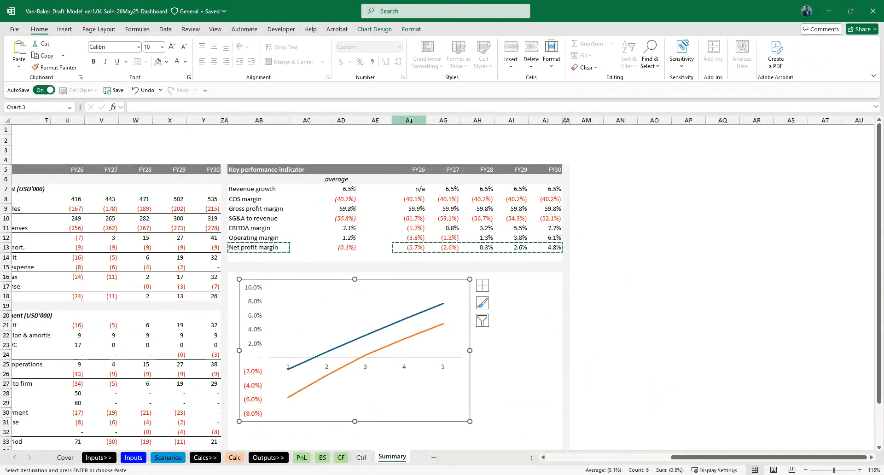
Format the chart area with No Outline and No Fill.
{"action": "left_click", "coordinate": [411, 29]}
{"action": "left_click", "coordinate": [385, 55]}
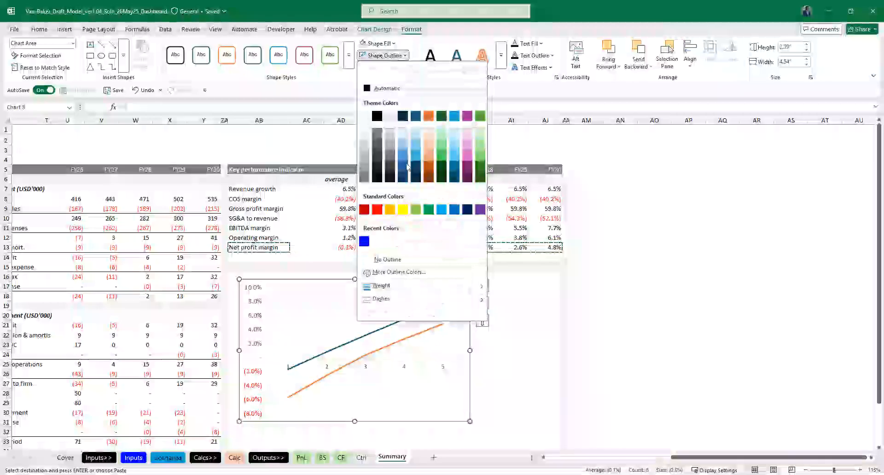
{"action": "left_click", "coordinate": [388, 260]}
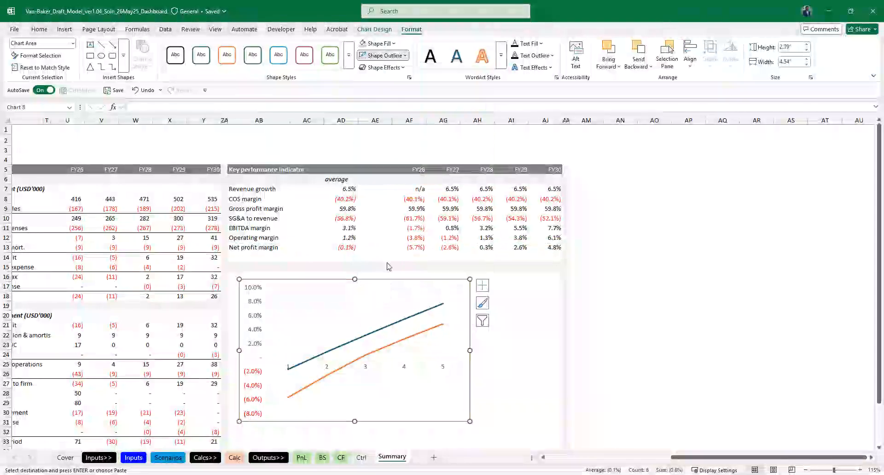
{"action": "left_click", "coordinate": [394, 44]}
{"action": "left_click", "coordinate": [383, 247]}
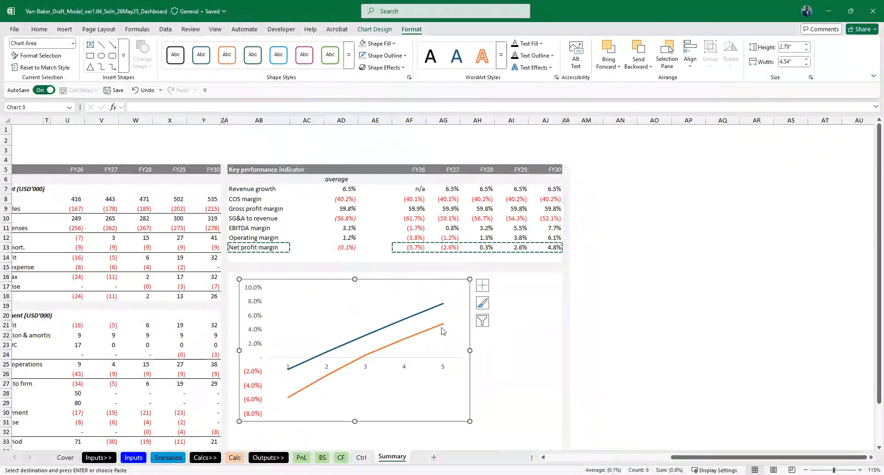
Set the margin chart's horizontal axis labels to the FY26 to FY30 headers in Summary cells AF5:AJ5.
{"action": "left_click", "coordinate": [405, 367]}
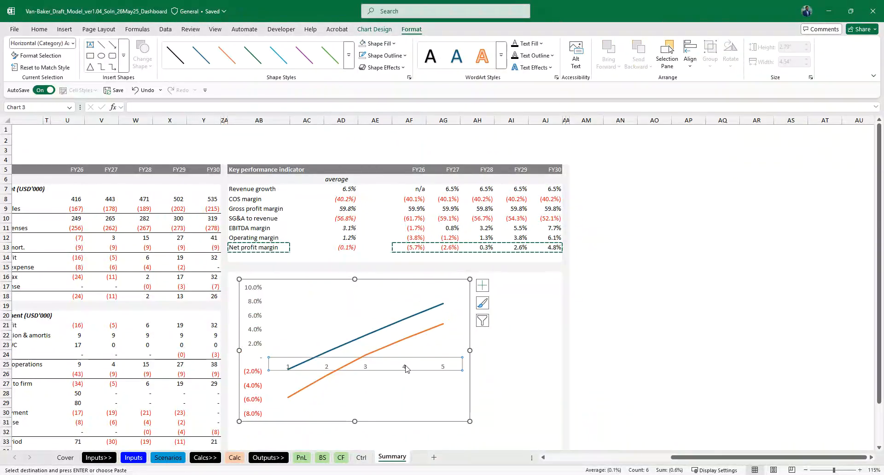
{"action": "right_click", "coordinate": [406, 368]}
{"action": "left_click", "coordinate": [439, 305]}
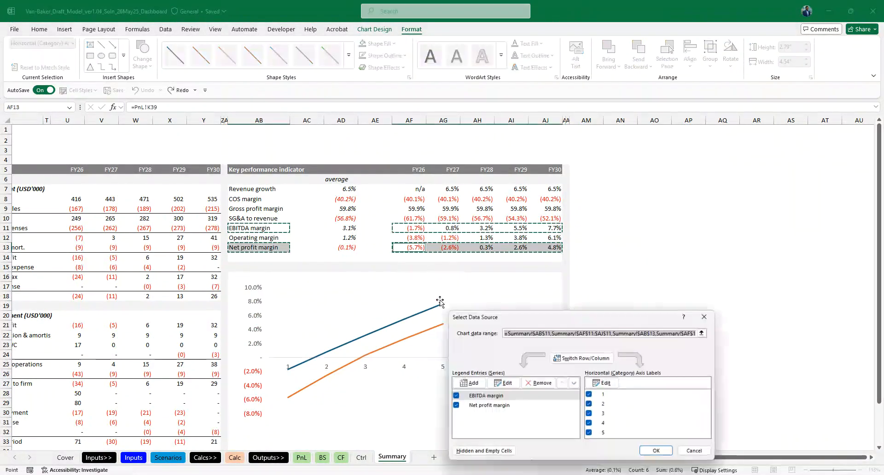
{"action": "left_click", "coordinate": [605, 384]}
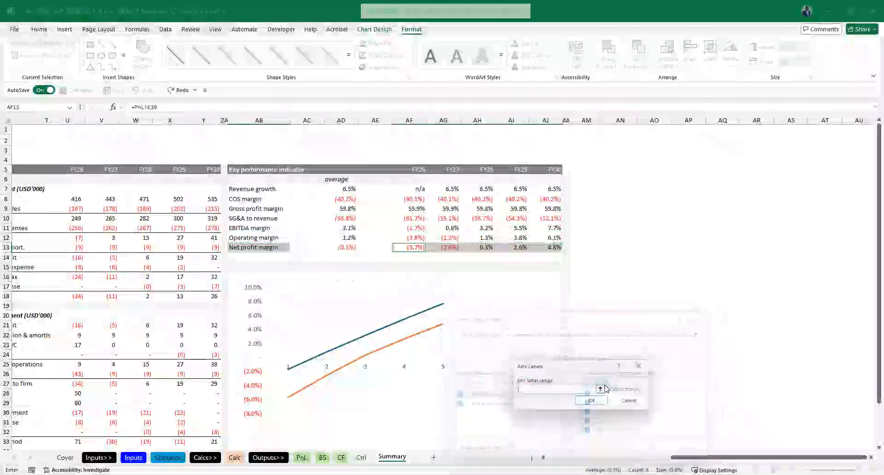
{"action": "left_click", "coordinate": [411, 169]}
{"action": "left_click_drag", "start_coordinate": [411, 169], "coordinate": [558, 170]}
{"action": "left_click", "coordinate": [607, 402]}
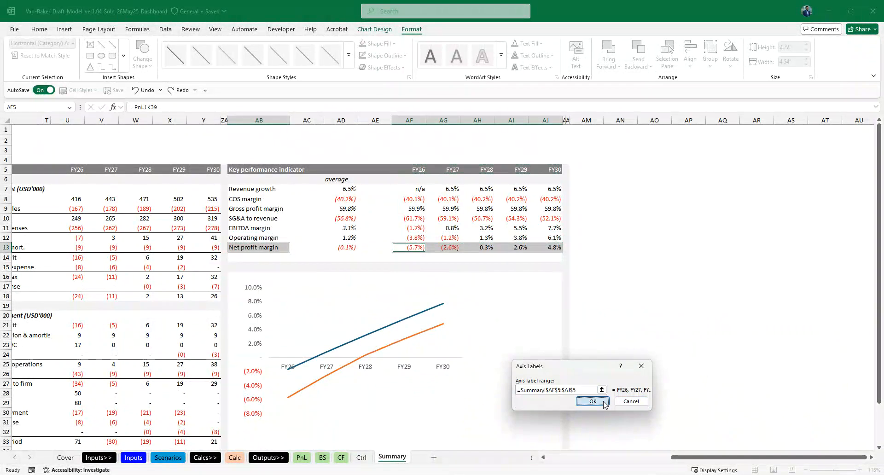
{"action": "left_click", "coordinate": [657, 451]}
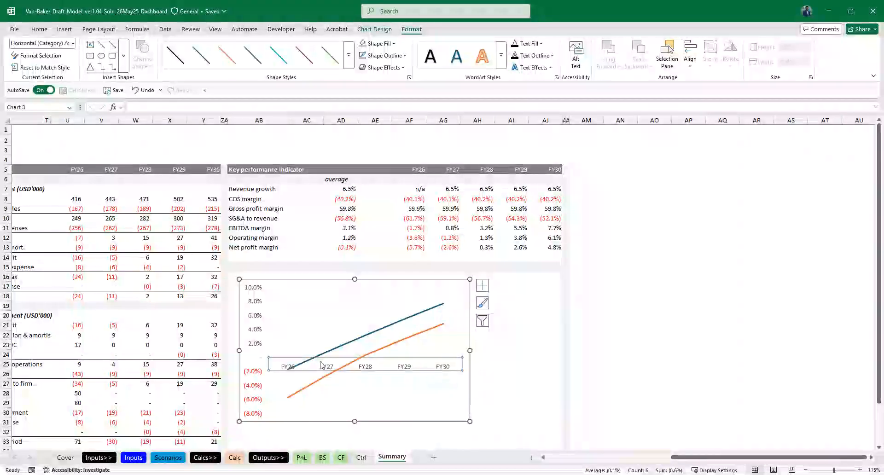
Set the horizontal axis label position to Low in the margin chart.
{"action": "double_click", "coordinate": [368, 367]}
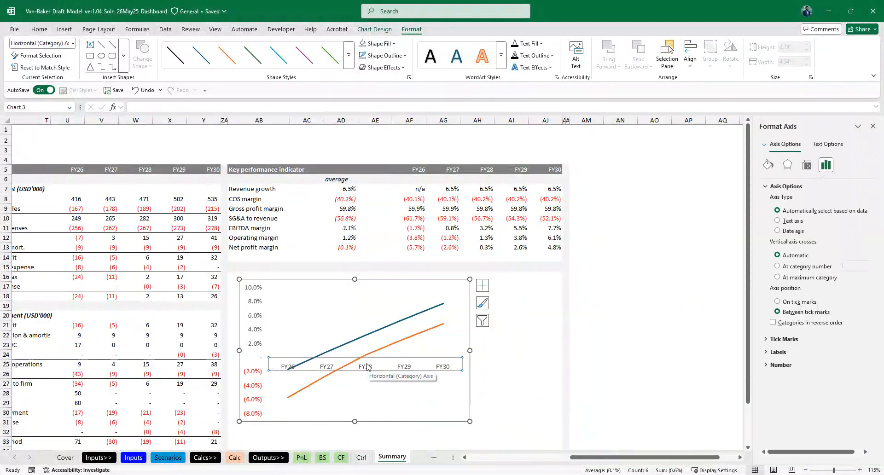
{"action": "left_click", "coordinate": [777, 353]}
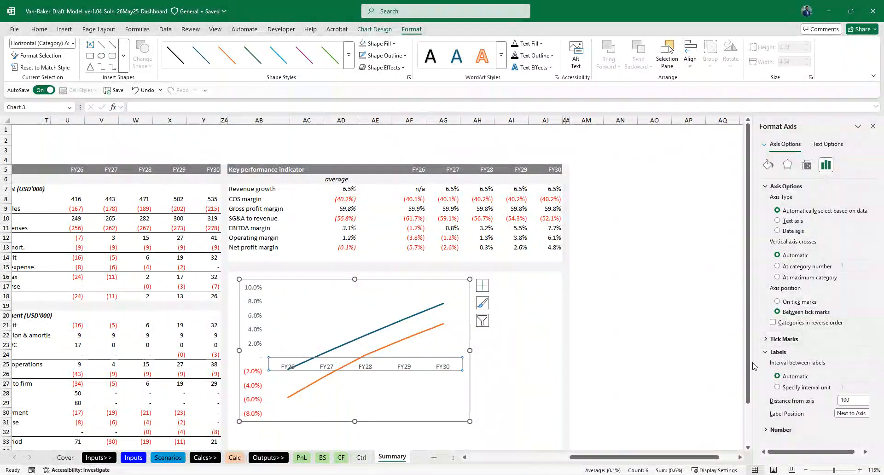
{"action": "left_click", "coordinate": [866, 414]}
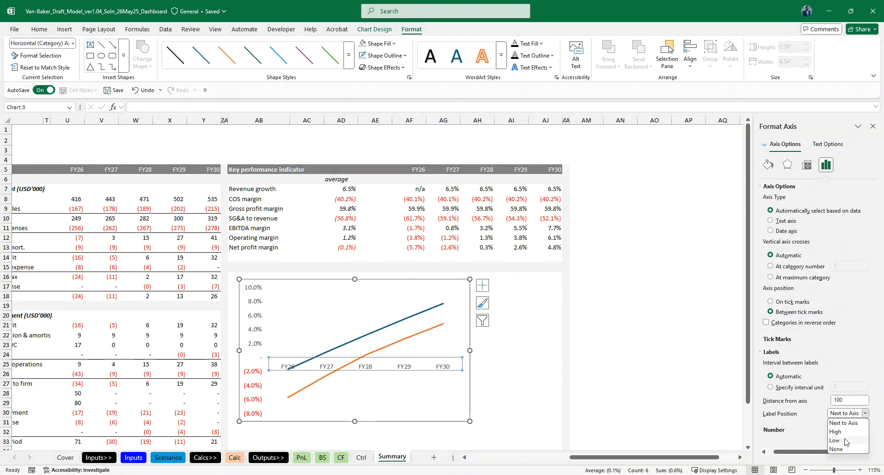
{"action": "left_click", "coordinate": [845, 441]}
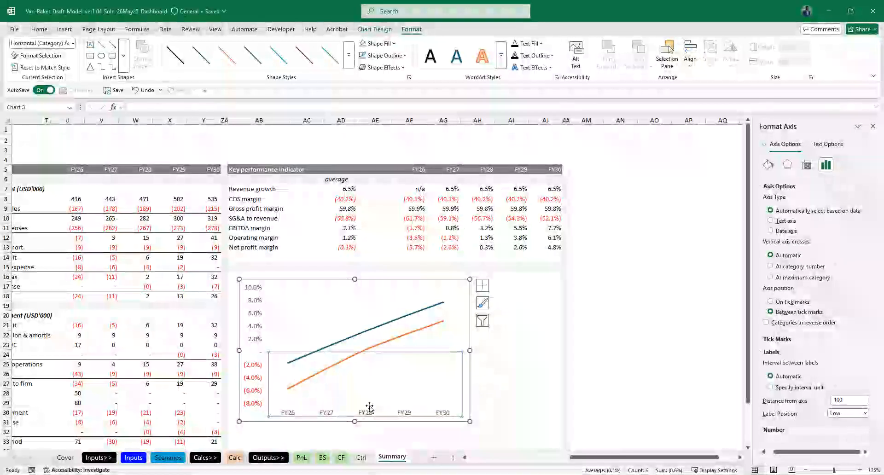
Delete the vertical percentage axis from the margin chart.
{"action": "right_click", "coordinate": [470, 371]}
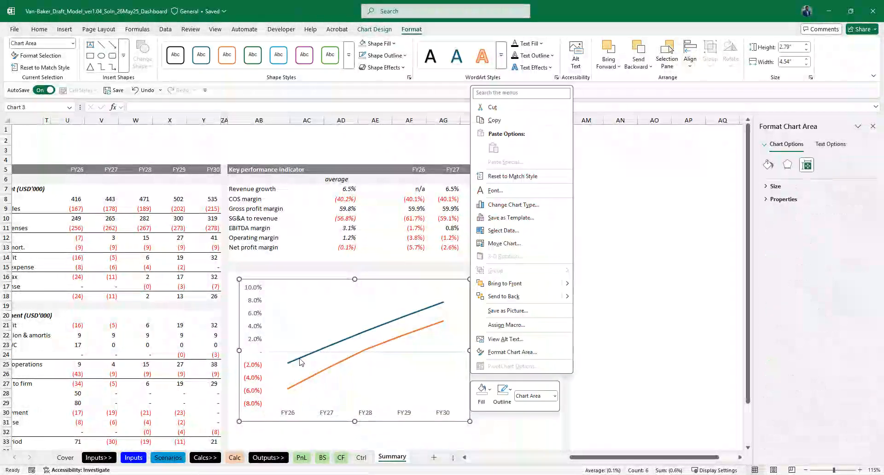
{"action": "right_click", "coordinate": [258, 321]}
{"action": "left_click", "coordinate": [282, 324]}
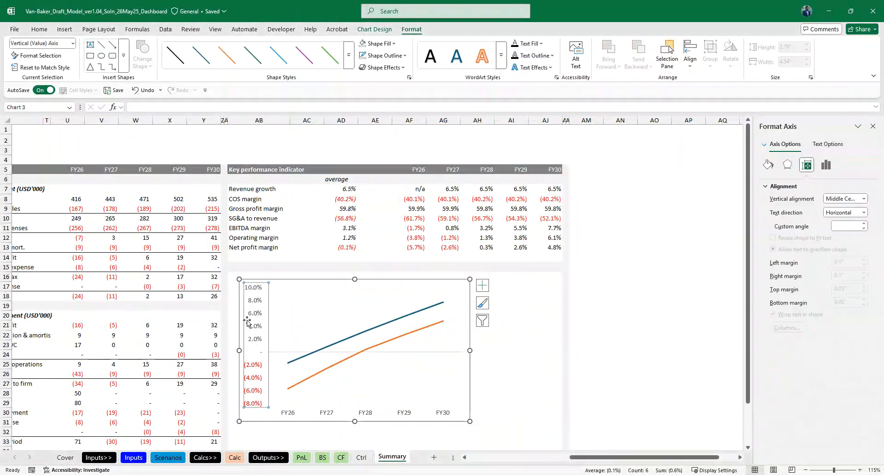
Add data labels to both the EBITDA margin and Net profit margin lines.
{"action": "left_click", "coordinate": [349, 340]}
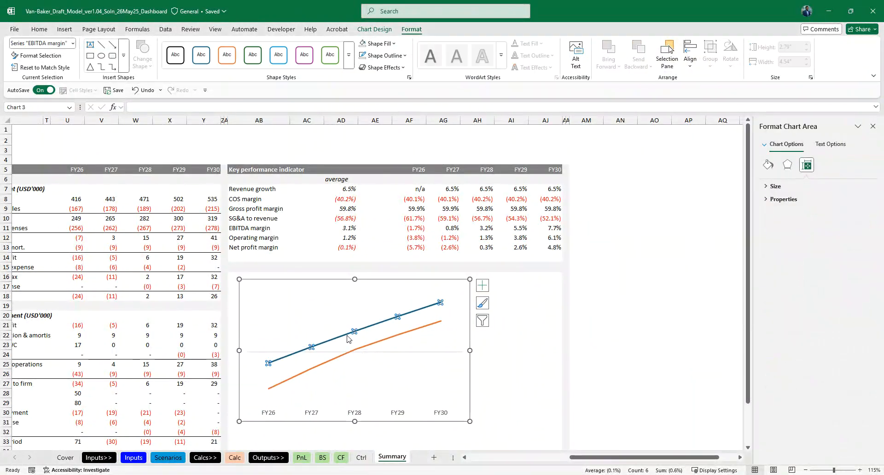
{"action": "left_click", "coordinate": [484, 288]}
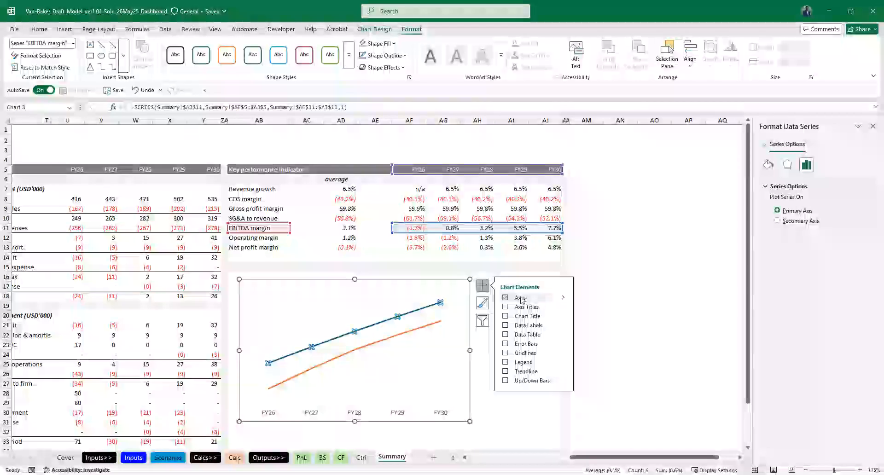
{"action": "left_click", "coordinate": [505, 326]}
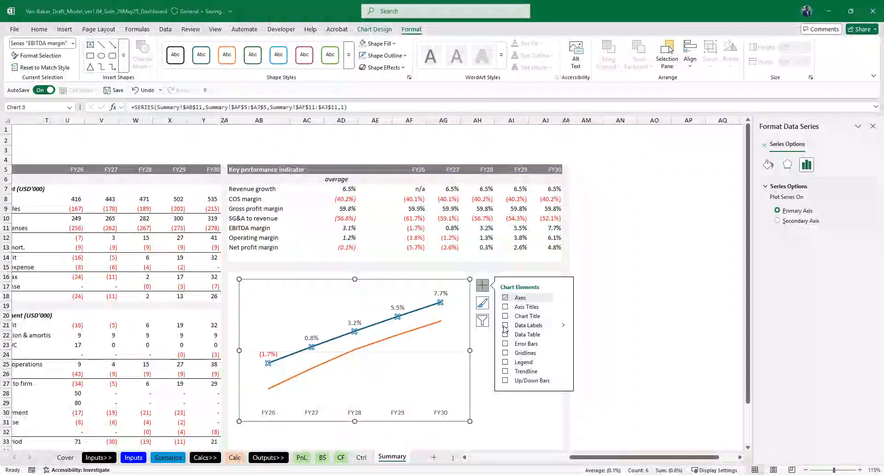
{"action": "left_click", "coordinate": [429, 328]}
{"action": "left_click", "coordinate": [505, 325]}
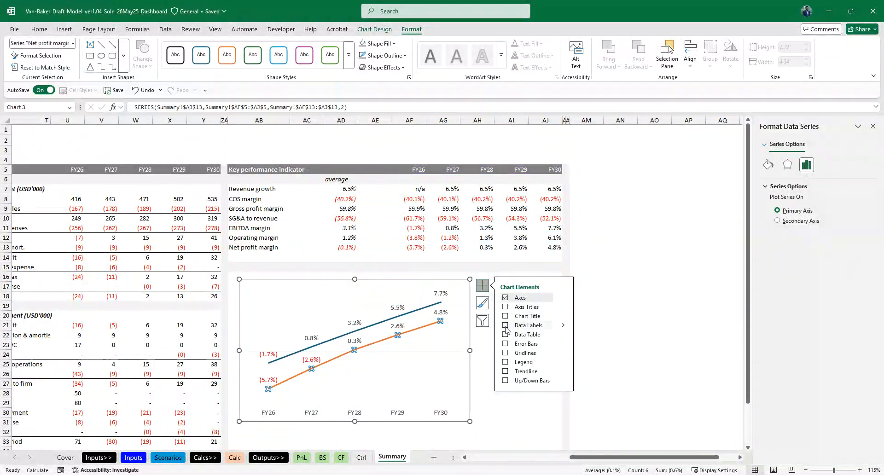
{"action": "left_click", "coordinate": [546, 427]}
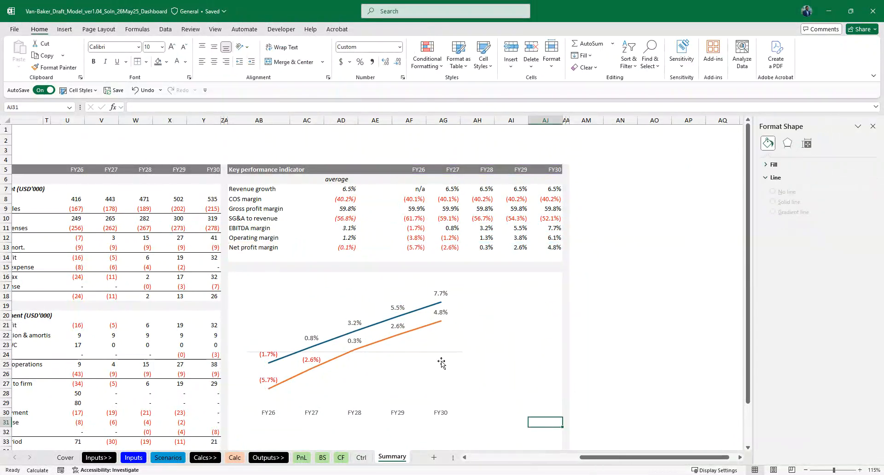
Reduce the data labels of the Net profit margin and EBITDA margin lines to font size 8.
{"action": "left_click", "coordinate": [443, 318]}
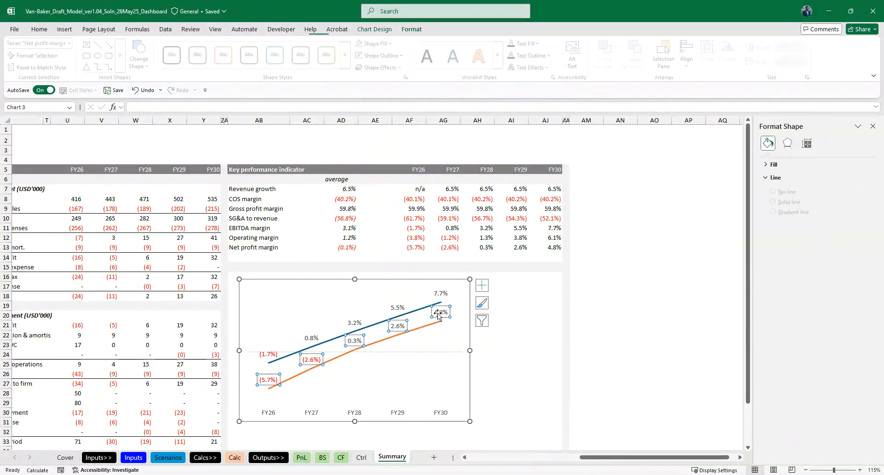
{"action": "left_click", "coordinate": [39, 29]}
{"action": "left_click", "coordinate": [183, 47]}
{"action": "left_click", "coordinate": [184, 46]}
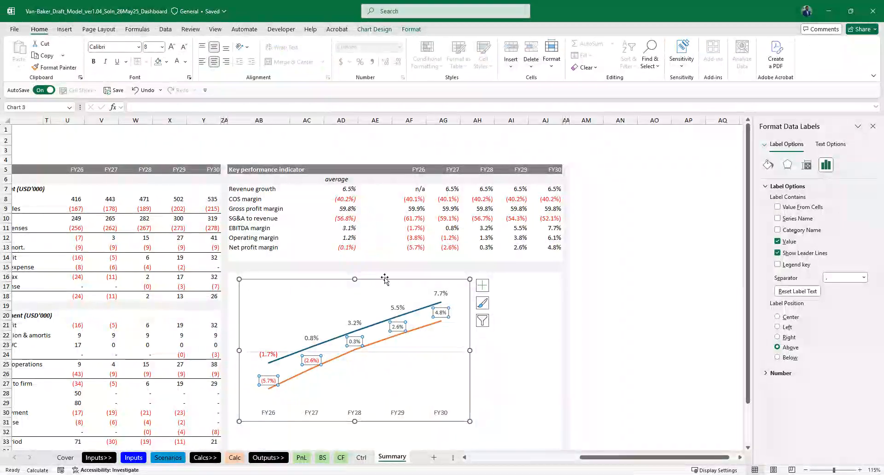
{"action": "left_click", "coordinate": [441, 295]}
{"action": "left_click", "coordinate": [184, 47]}
{"action": "left_click", "coordinate": [183, 47]}
Shrink the margin chart to about 2.32 by 3.26 inches and align it to the upper-left corner of the blank block beneath the indicator table.
{"action": "left_click", "coordinate": [469, 421]}
{"action": "left_click_drag", "start_coordinate": [469, 421], "coordinate": [405, 397]}
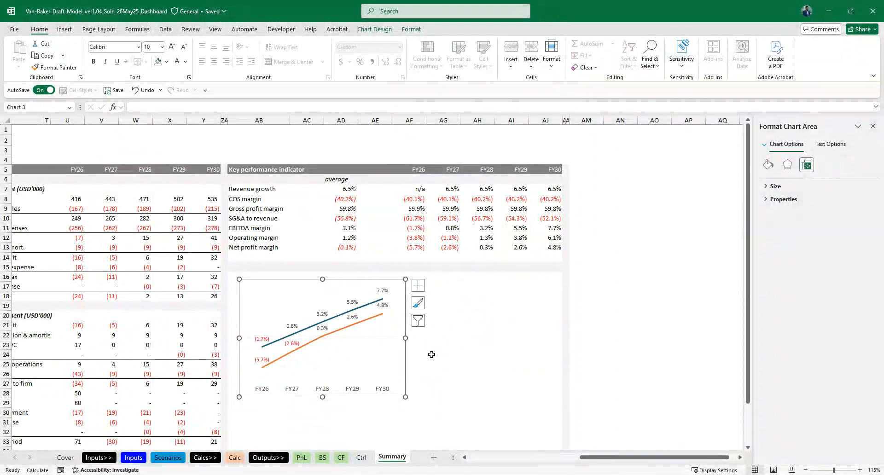
{"action": "left_click_drag", "start_coordinate": [404, 361], "coordinate": [391, 353]}
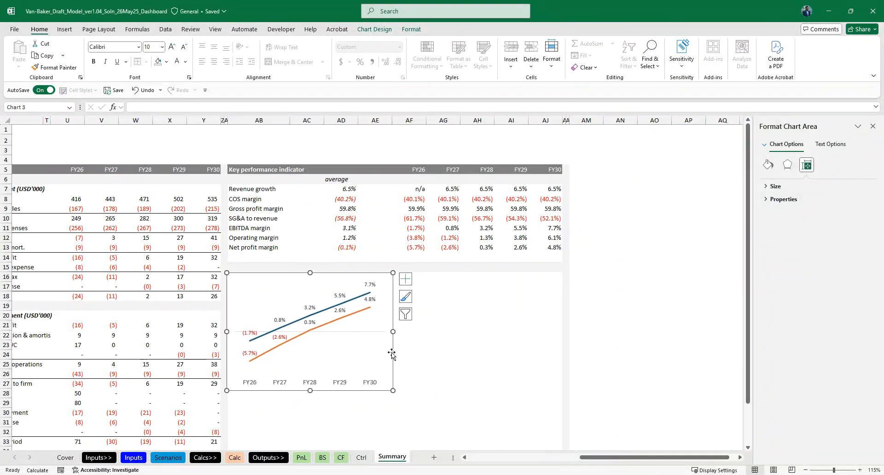
Add a chart title reading "EBITDA and Net profit margin".
{"action": "left_click", "coordinate": [406, 280]}
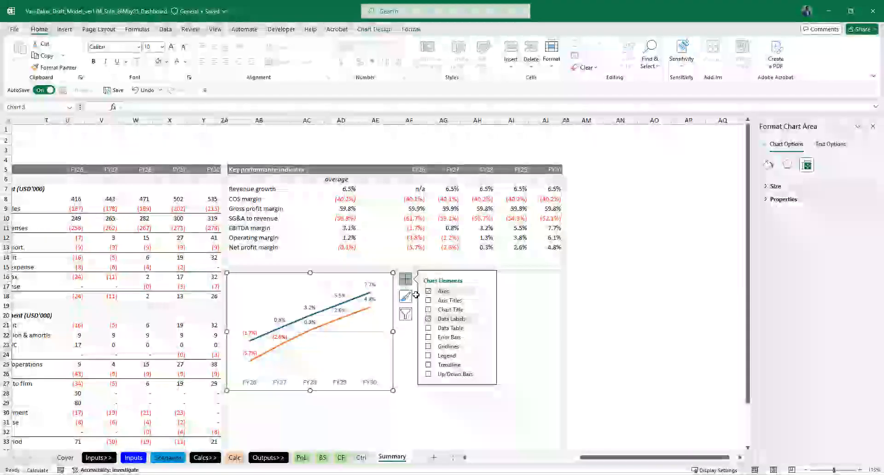
{"action": "left_click", "coordinate": [428, 309]}
{"action": "left_click", "coordinate": [312, 282]}
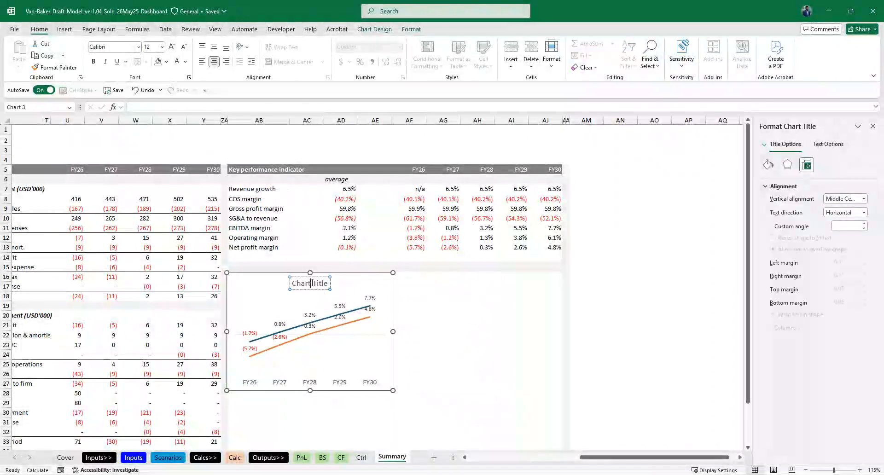
{"action": "type", "text": "EBITD"}
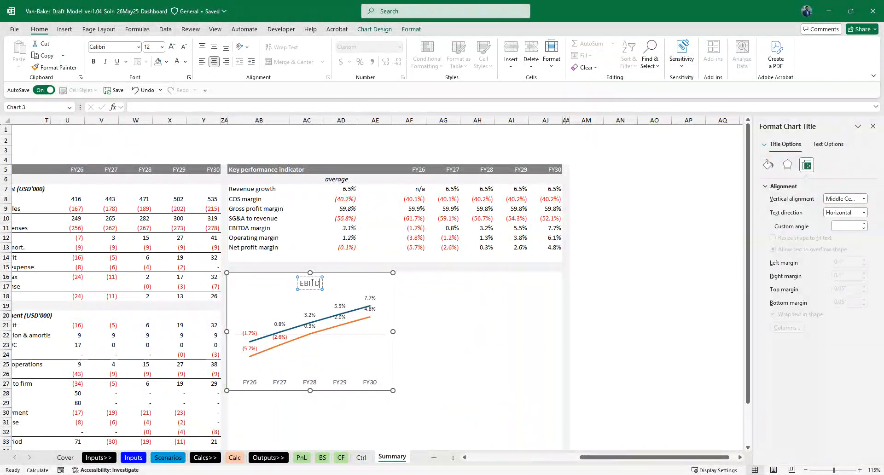
{"action": "type", "text": "A a"}
{"action": "key", "text": "BackSpace"}
{"action": "key", "text": "BackSpace"}
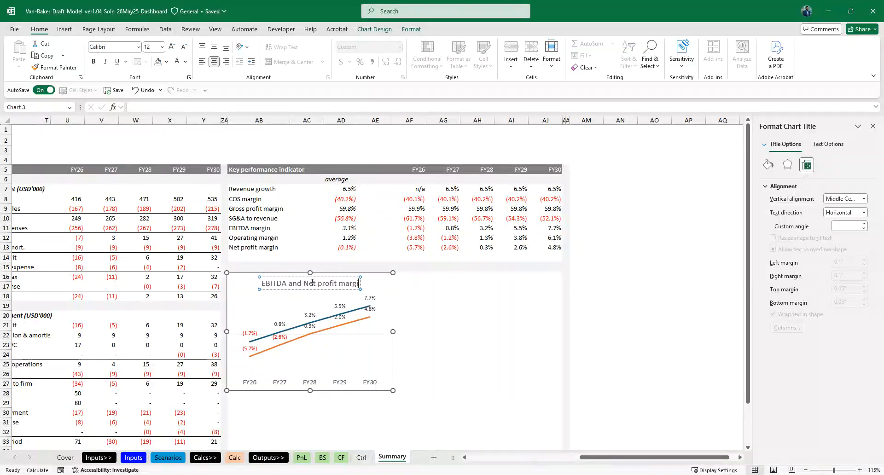
Move the chart title to the chart's upper-left corner and format it bold at font size 10.5.
{"action": "left_click_drag", "start_coordinate": [308, 295], "coordinate": [244, 281]}
{"action": "left_click", "coordinate": [185, 48]}
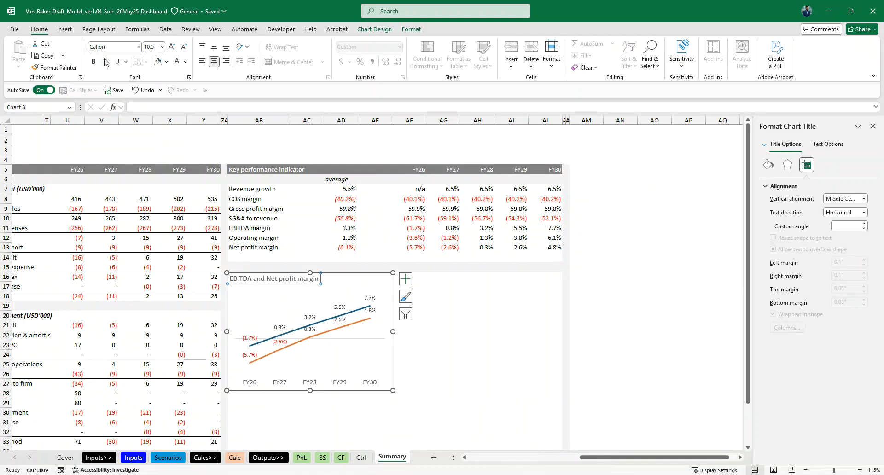
{"action": "left_click", "coordinate": [94, 62]}
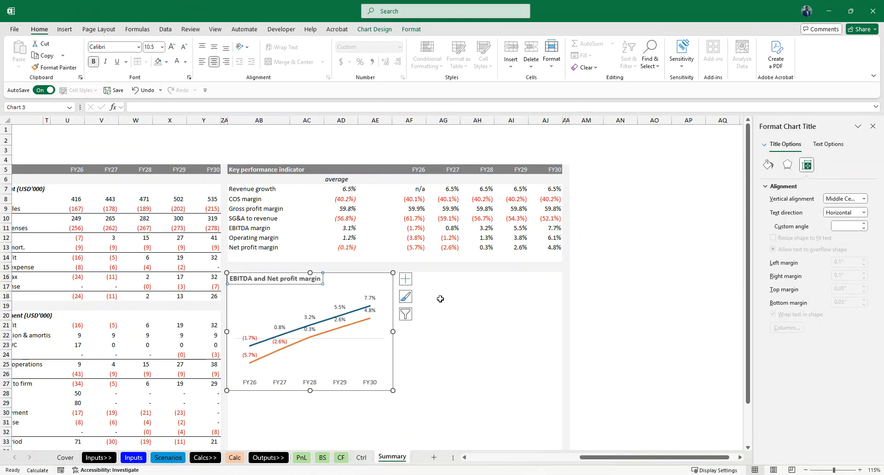
Add a legend at the bottom of the margin chart.
{"action": "left_click", "coordinate": [405, 279]}
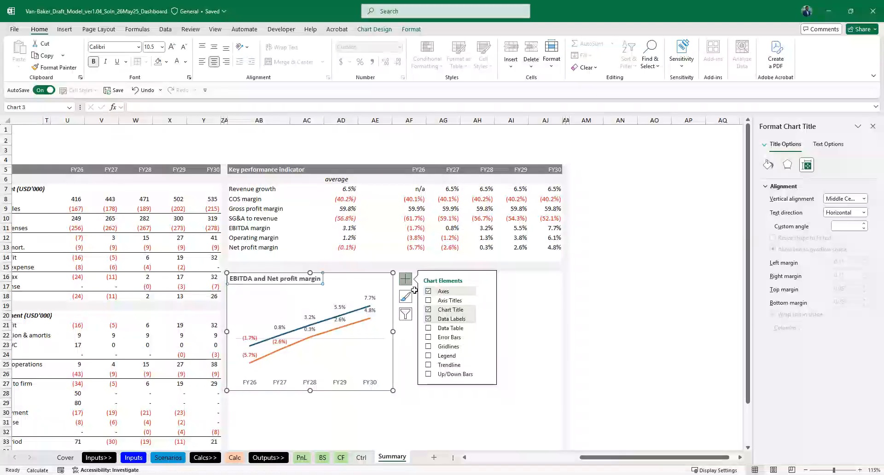
{"action": "left_click", "coordinate": [428, 355]}
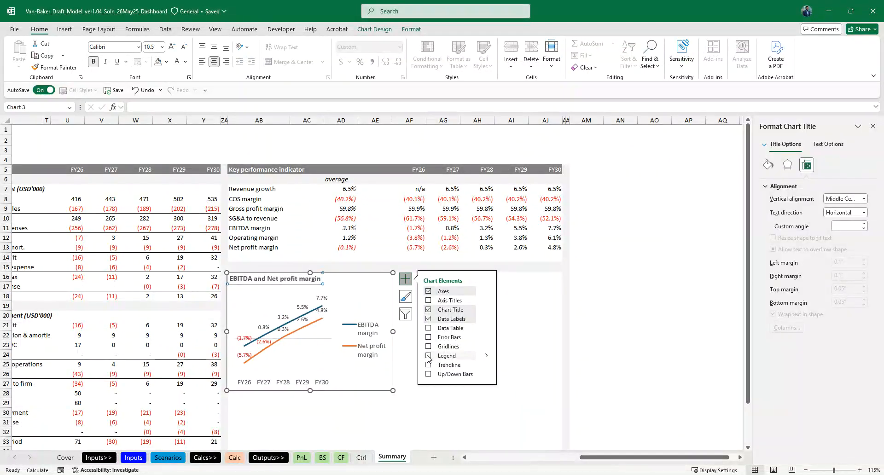
{"action": "left_click", "coordinate": [428, 355]}
{"action": "left_click", "coordinate": [486, 356]}
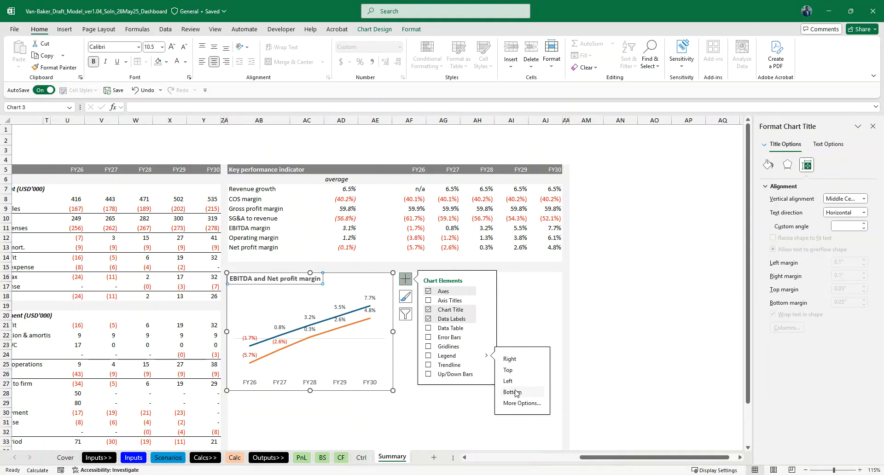
Reduce the chart legend's text to font size 8.
{"action": "left_click", "coordinate": [339, 386]}
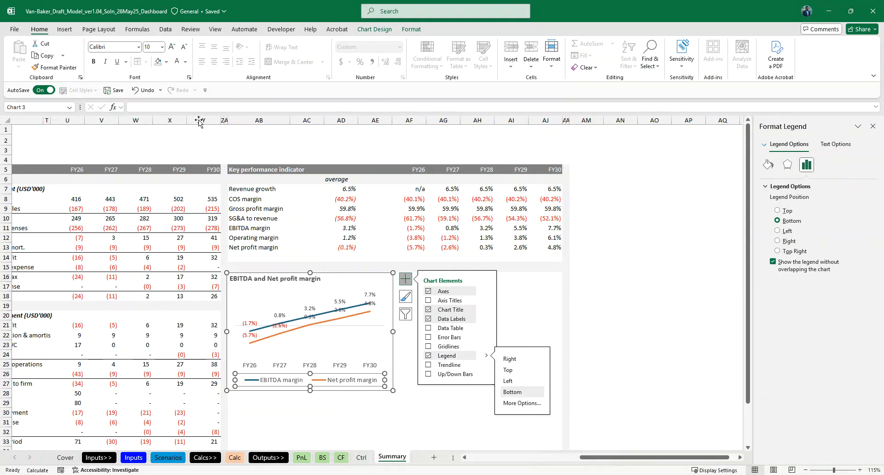
{"action": "left_click", "coordinate": [40, 29]}
{"action": "left_click", "coordinate": [184, 49]}
{"action": "left_click", "coordinate": [184, 48]}
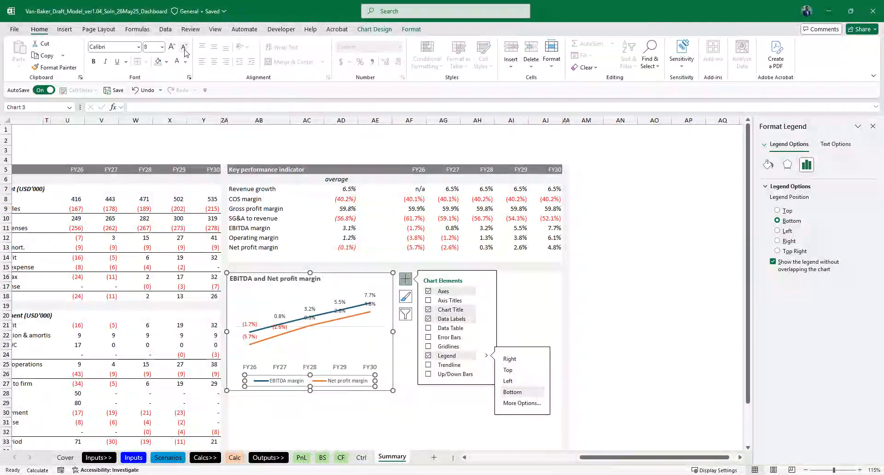
{"action": "left_click", "coordinate": [414, 393]}
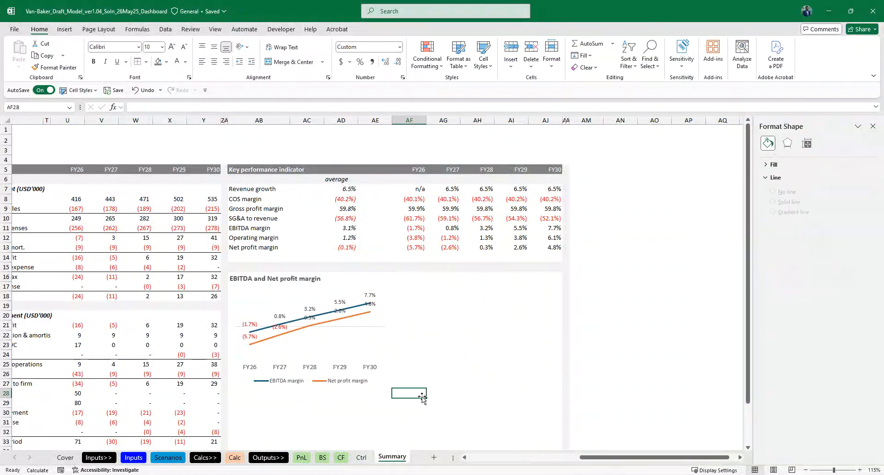
Give the EBITDA and Net profit margin chart area a light grey outline.
{"action": "left_click", "coordinate": [344, 369]}
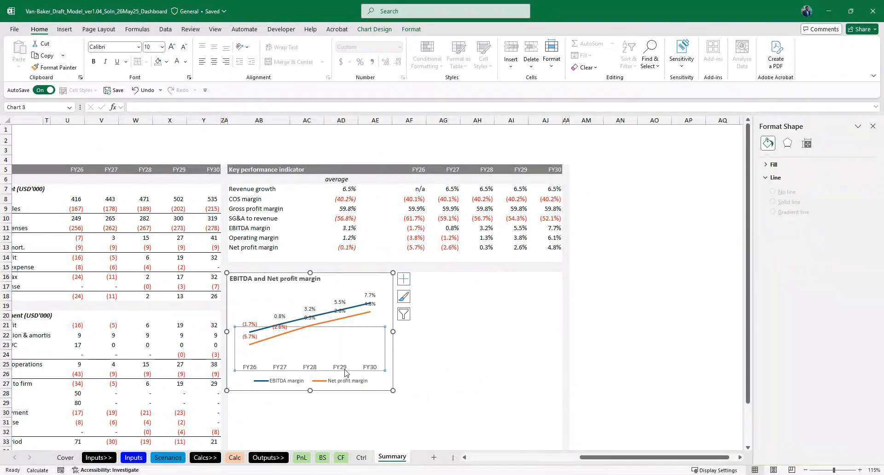
{"action": "left_click", "coordinate": [394, 349]}
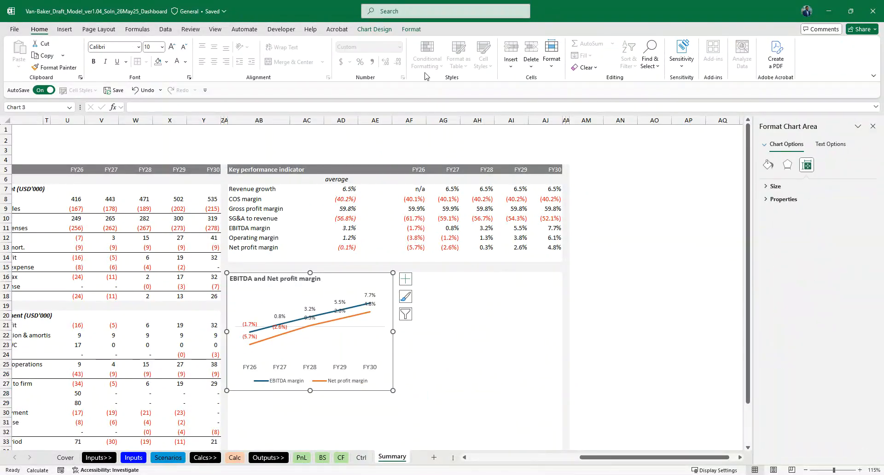
{"action": "left_click", "coordinate": [411, 30]}
{"action": "left_click", "coordinate": [382, 55]}
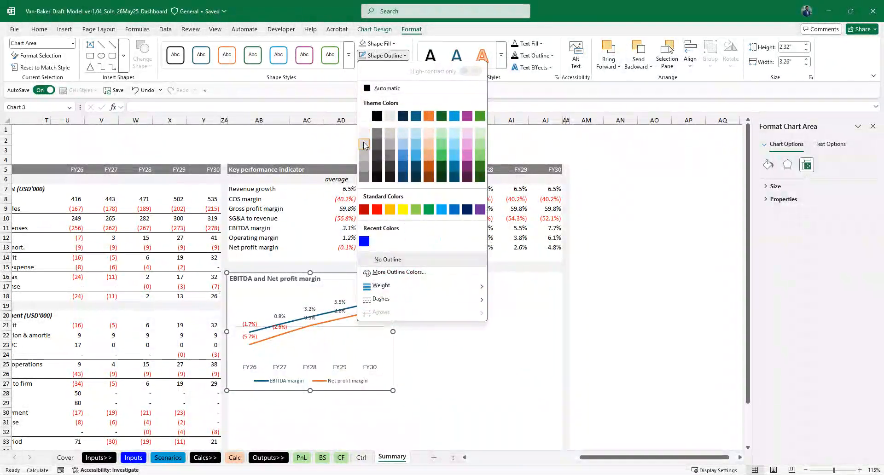
{"action": "left_click", "coordinate": [364, 146]}
{"action": "left_click", "coordinate": [481, 375]}
{"action": "left_click_drag", "start_coordinate": [474, 343], "coordinate": [473, 339]}
{"action": "scroll", "coordinate": [474, 339], "scroll_direction": "down", "scroll_amount": 1}
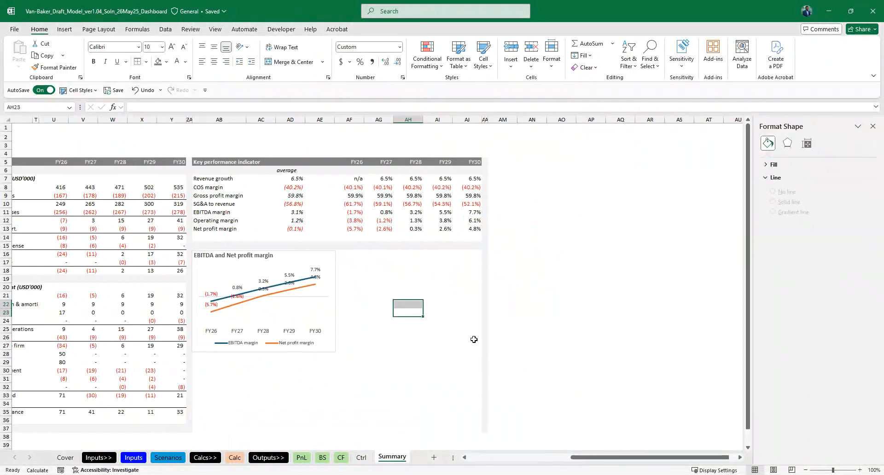
{"action": "scroll", "coordinate": [474, 340], "scroll_direction": "down", "scroll_amount": 1}
{"action": "left_click", "coordinate": [277, 295]}
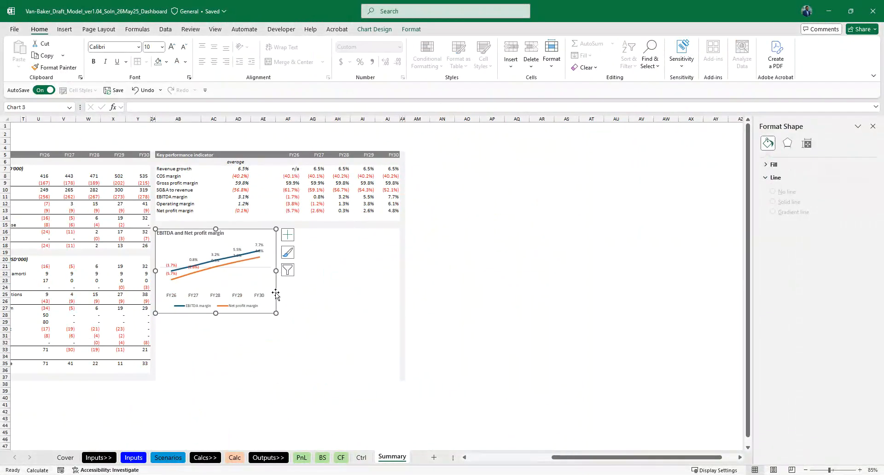
{"action": "left_click", "coordinate": [354, 308]}
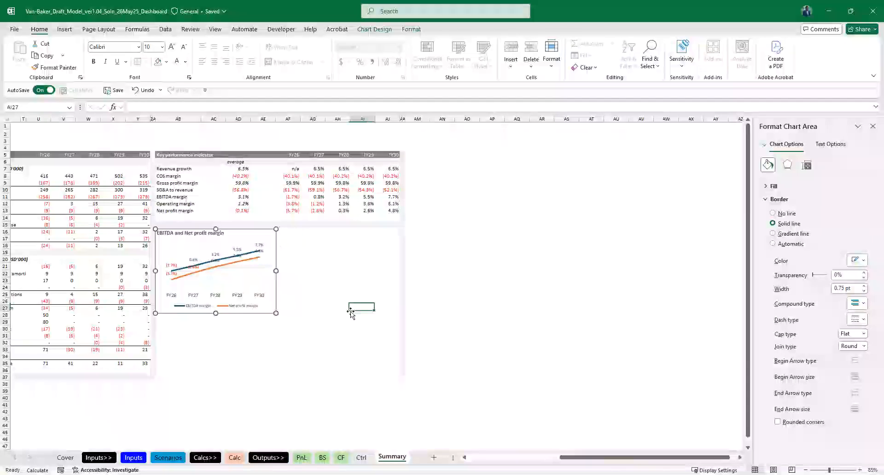
{"action": "left_click", "coordinate": [275, 303]}
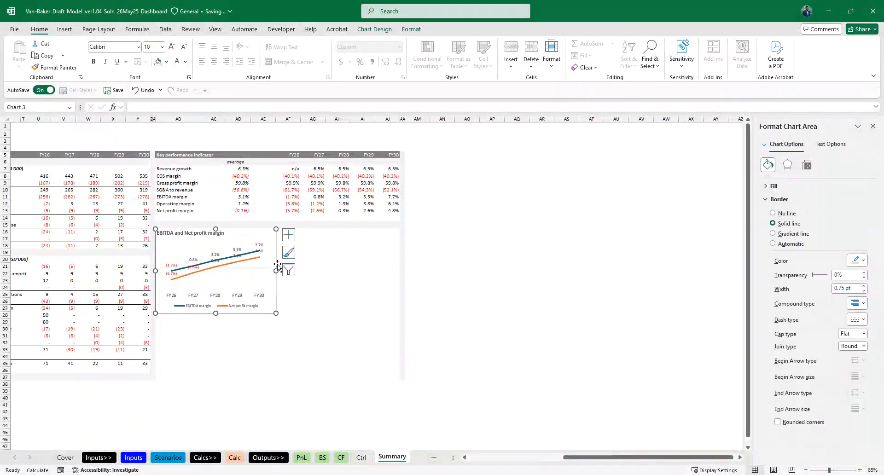
{"action": "left_click", "coordinate": [306, 349]}
Recolour the chart's Net profit margin line light blue and set its weight to 1 pt.
{"action": "left_click", "coordinate": [231, 264]}
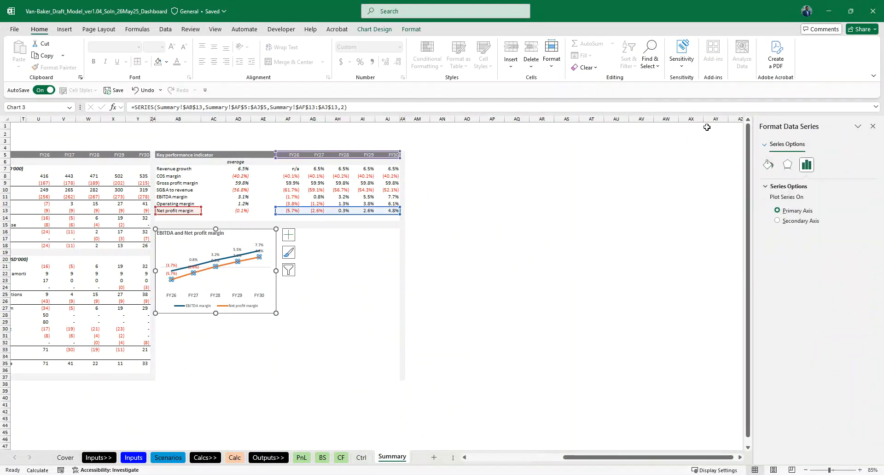
{"action": "left_click", "coordinate": [411, 31]}
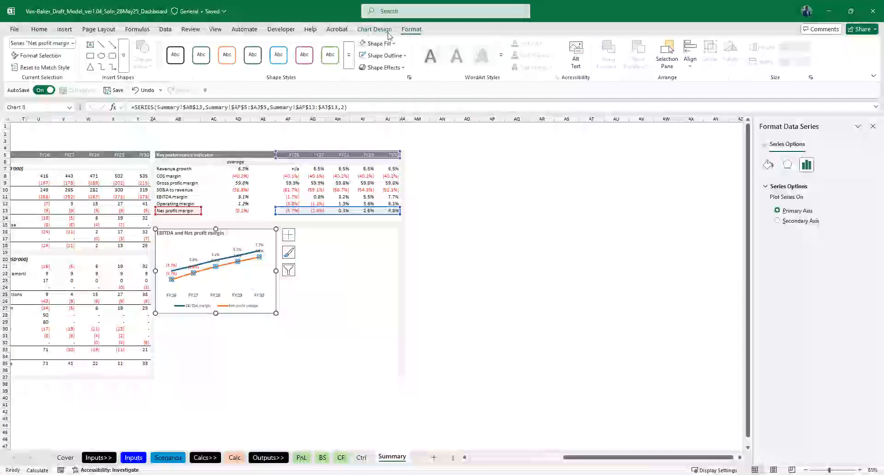
{"action": "left_click", "coordinate": [405, 55]}
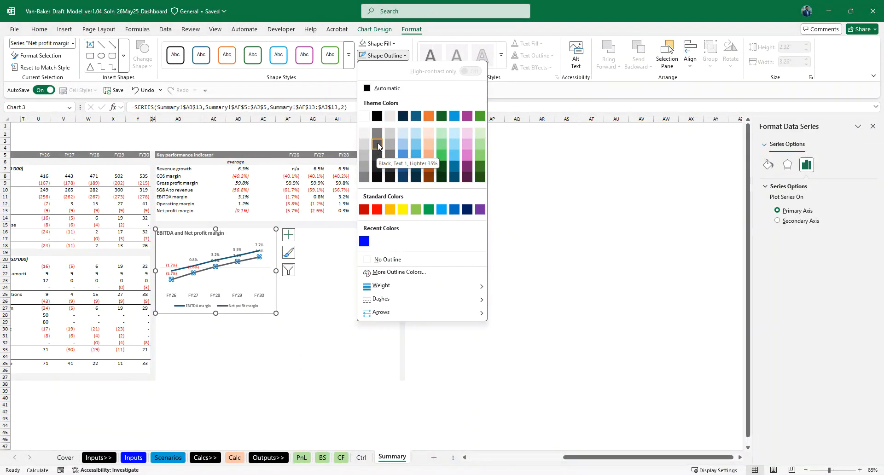
{"action": "left_click", "coordinate": [441, 213]}
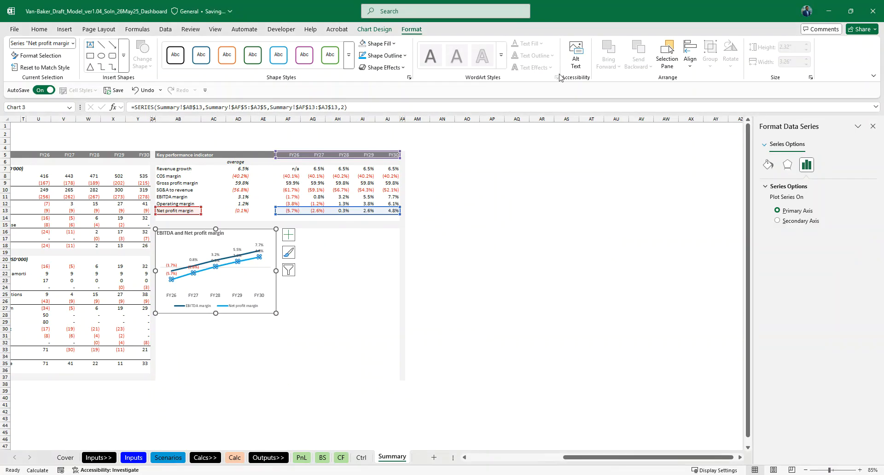
{"action": "left_click", "coordinate": [386, 55]}
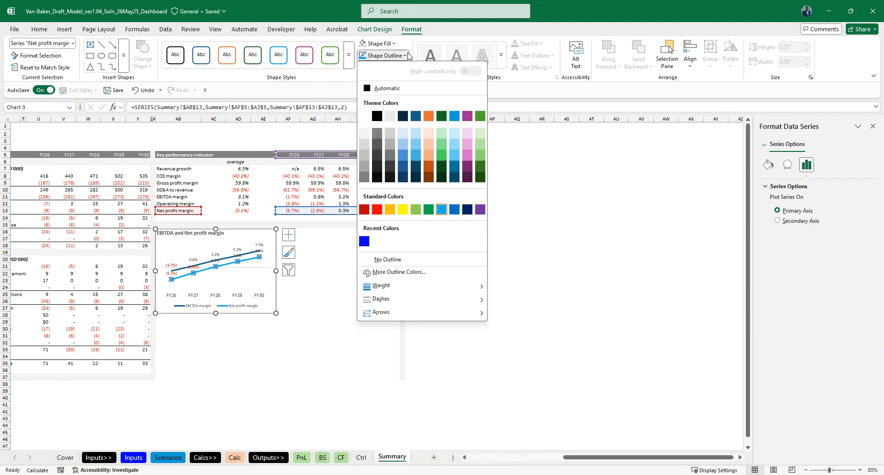
{"action": "mouse_move", "coordinate": [468, 289]}
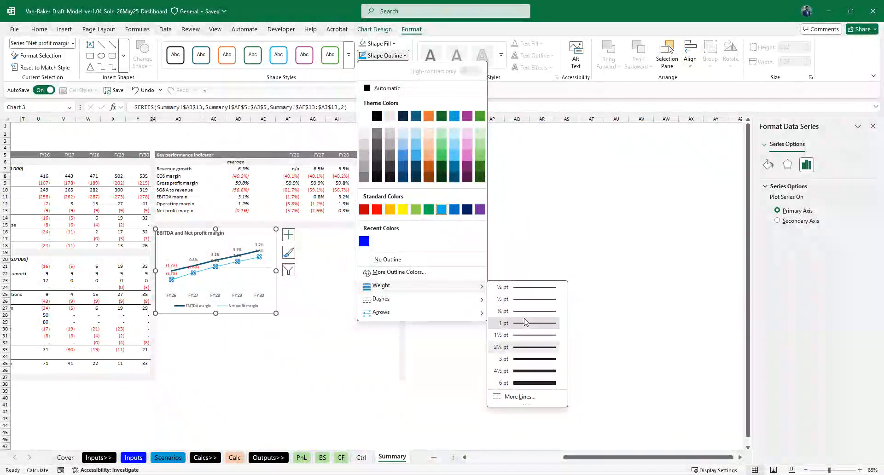
{"action": "left_click", "coordinate": [525, 322]}
Set the weight of the chart's EBITDA margin line to 1 pt.
{"action": "left_click", "coordinate": [248, 254]}
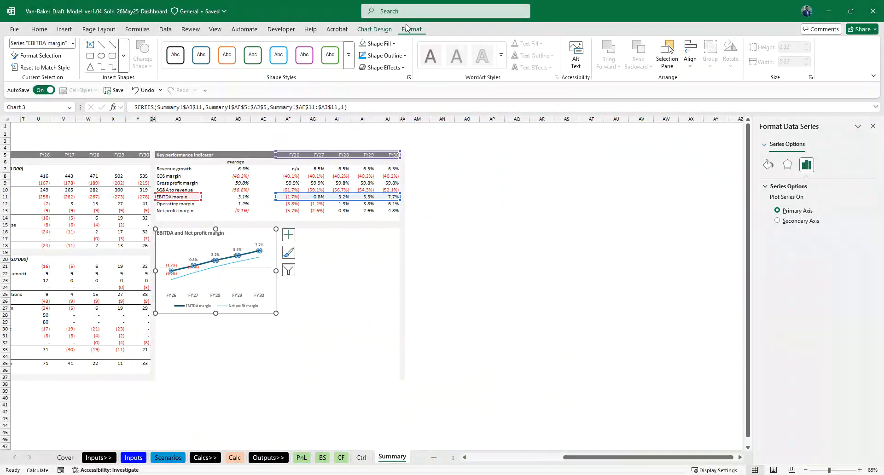
{"action": "left_click", "coordinate": [404, 55]}
{"action": "mouse_move", "coordinate": [449, 286]}
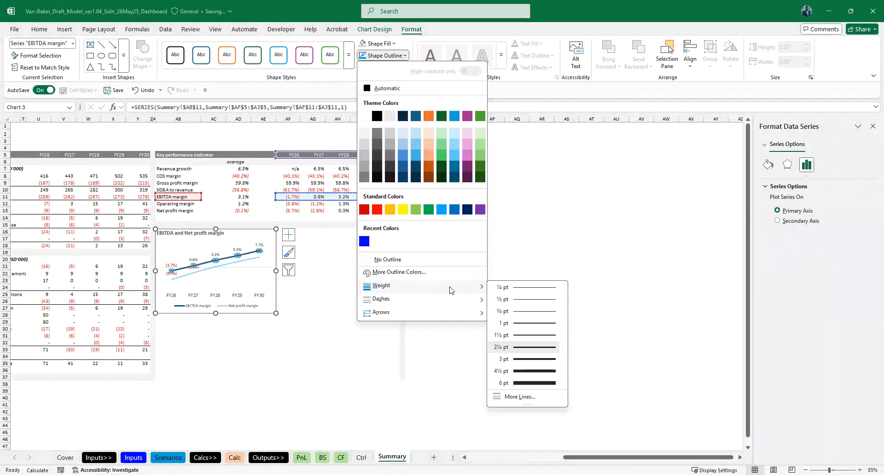
{"action": "left_click", "coordinate": [523, 324]}
{"action": "left_click", "coordinate": [306, 357]}
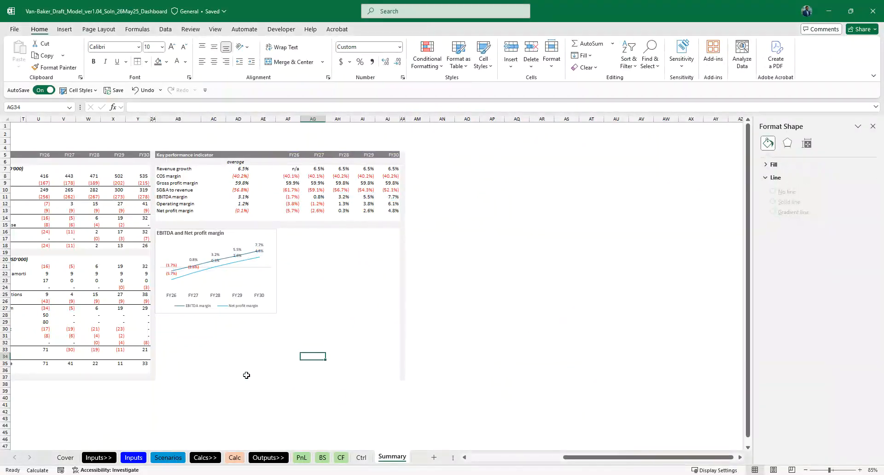
{"action": "scroll", "coordinate": [252, 382], "scroll_direction": "up", "scroll_amount": 3}
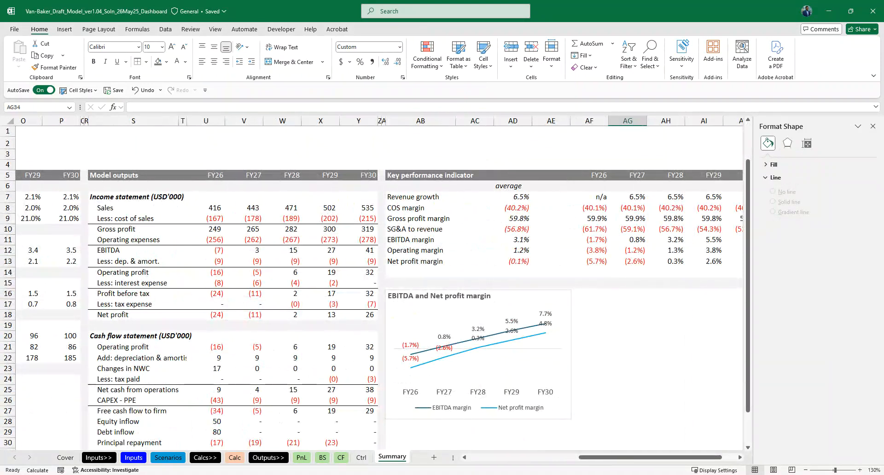
{"action": "left_click", "coordinate": [733, 390]}
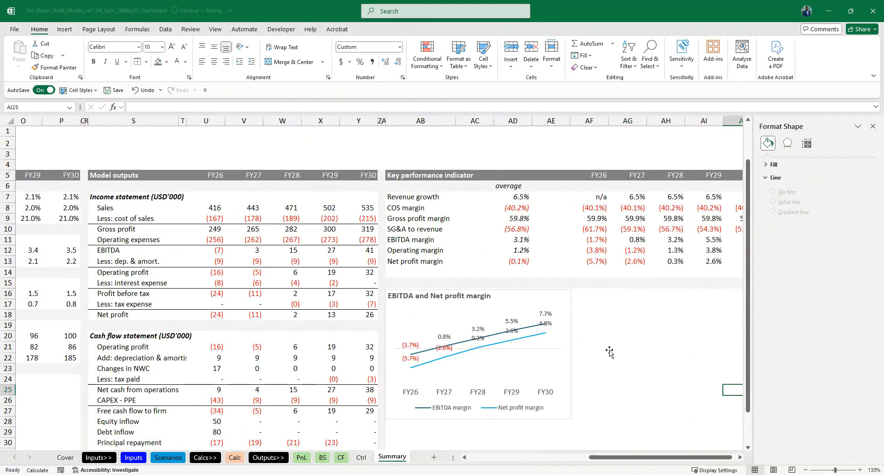
Try stretching the margin chart across the full Key performance indicator width, undo that, and widen it only slightly.
{"action": "scroll", "coordinate": [610, 352], "scroll_direction": "down", "scroll_amount": 2}
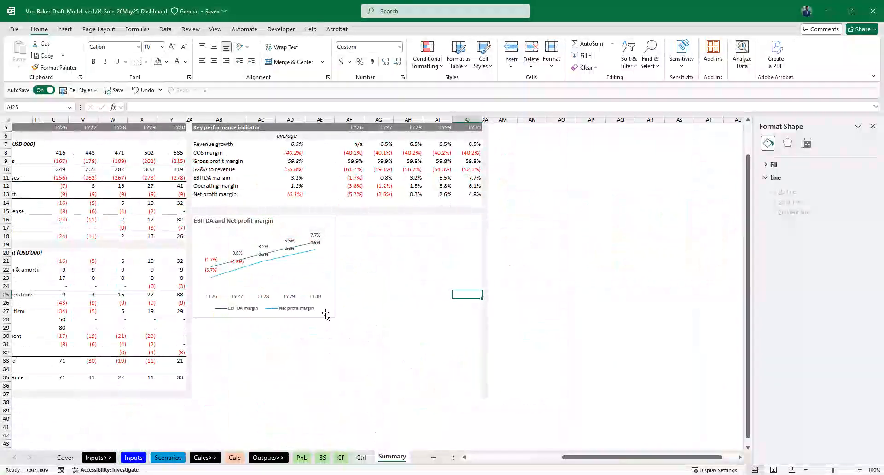
{"action": "left_click", "coordinate": [334, 315]}
{"action": "left_click_drag", "start_coordinate": [335, 316], "coordinate": [482, 294]}
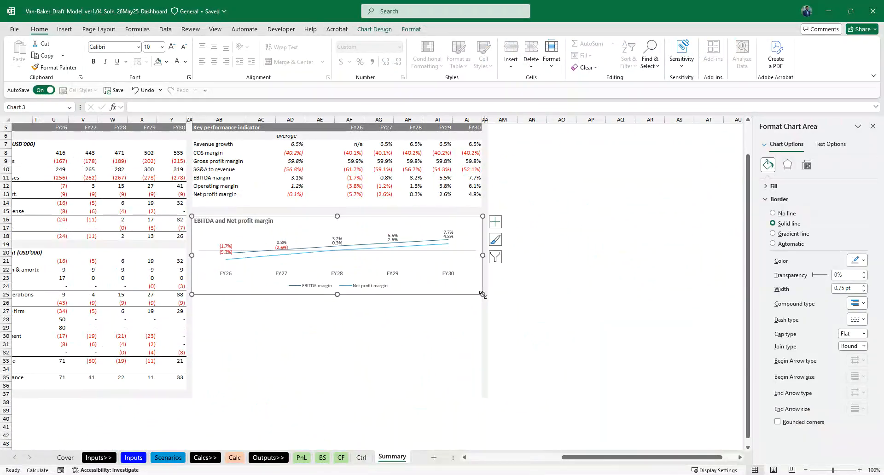
{"action": "left_click", "coordinate": [366, 328]}
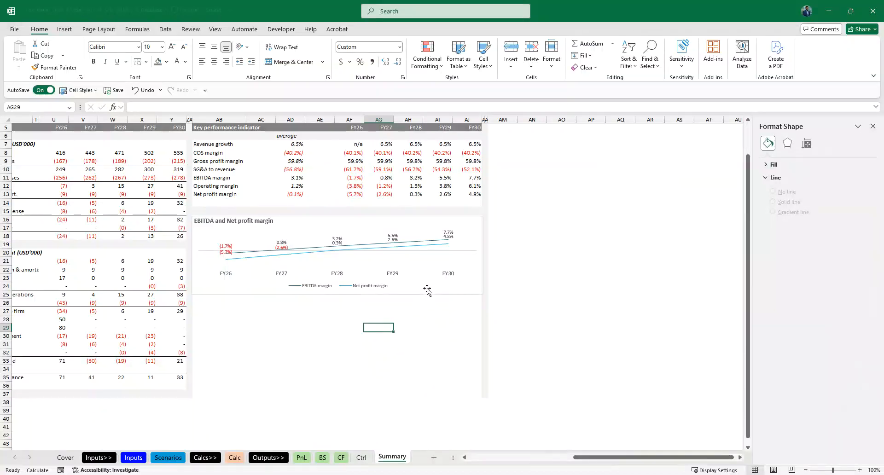
{"action": "key", "text": "ctrl+z"}
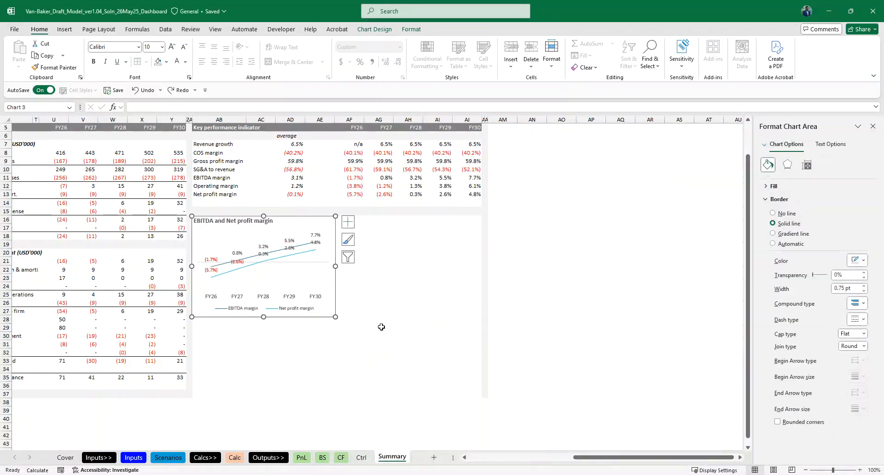
{"action": "left_click_drag", "start_coordinate": [336, 316], "coordinate": [347, 310]}
{"action": "left_click", "coordinate": [379, 280]}
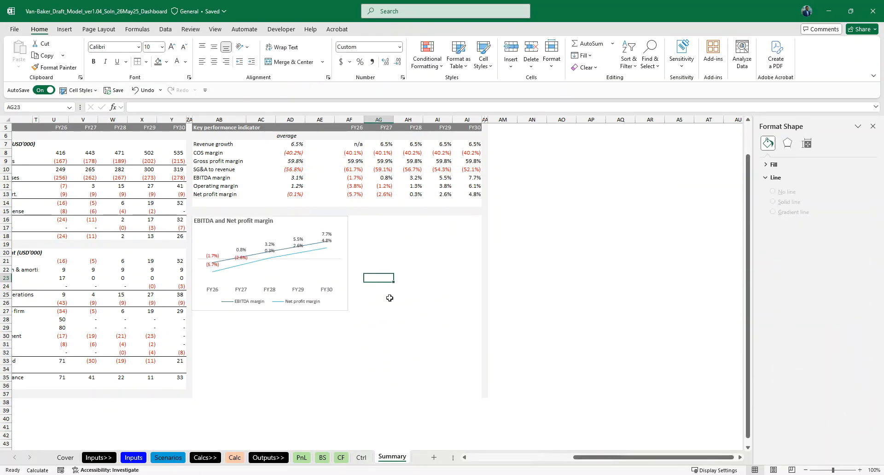
{"action": "left_click", "coordinate": [217, 145]}
{"action": "left_click", "coordinate": [354, 144], "text": "ctrl"}
{"action": "key", "text": "ctrl+shift+Right"}
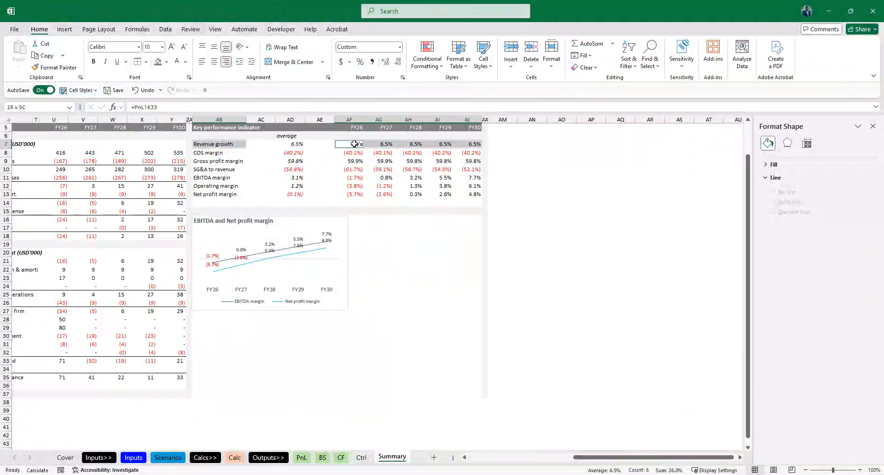
{"action": "left_click", "coordinate": [66, 30]}
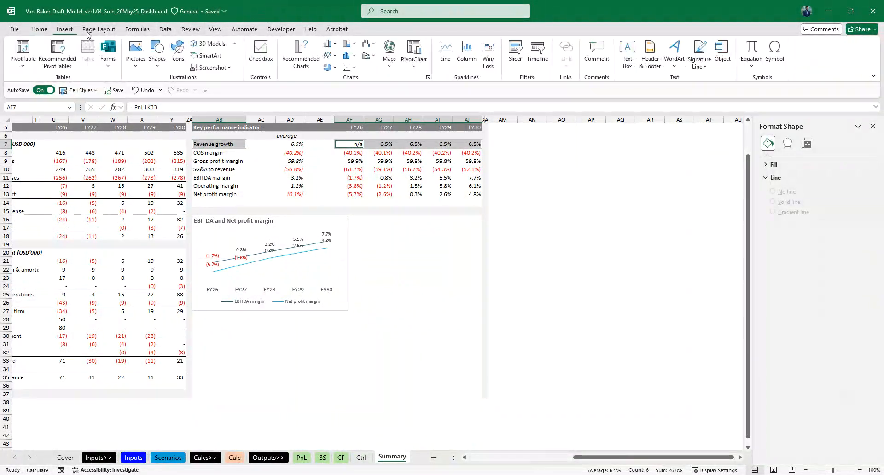
{"action": "left_click", "coordinate": [289, 66]}
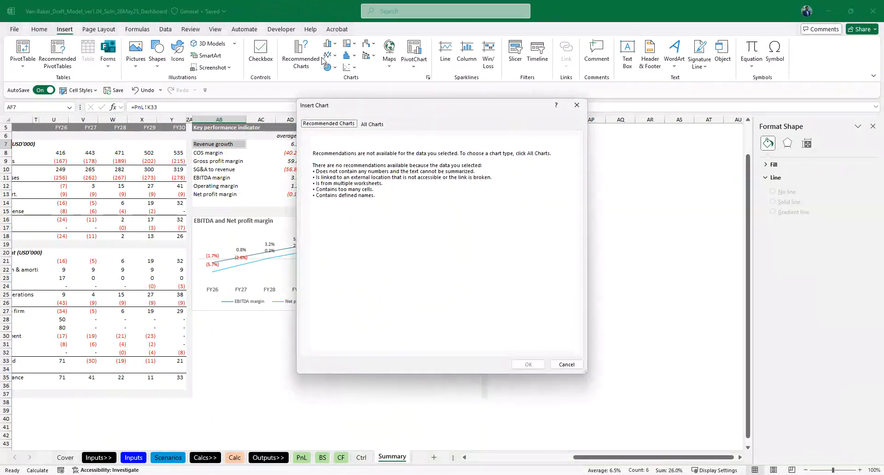
{"action": "left_click", "coordinate": [372, 123]}
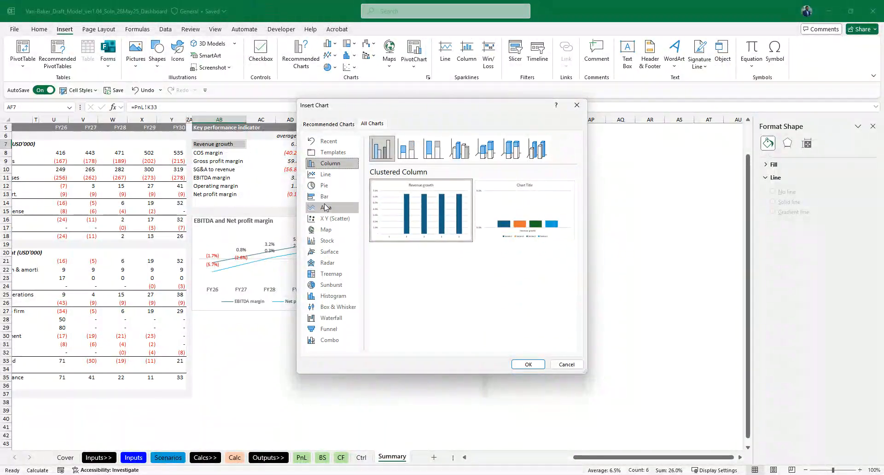
{"action": "left_click", "coordinate": [325, 175]}
{"action": "mouse_move", "coordinate": [419, 220]}
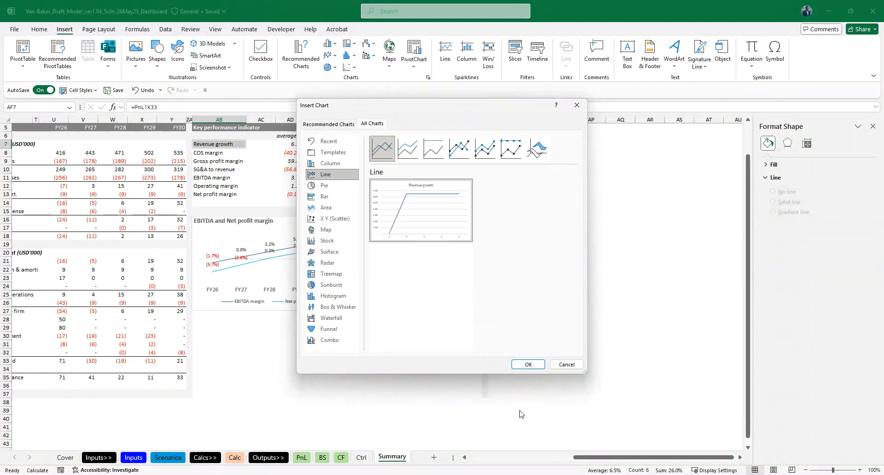
{"action": "left_click", "coordinate": [560, 363]}
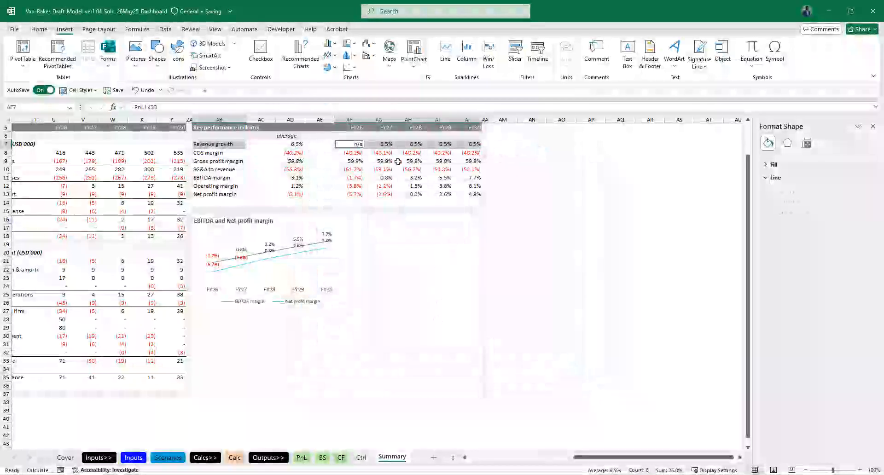
{"action": "left_click", "coordinate": [399, 235]}
Widen the margin chart by about two columns and narrow spacer column AE between the averages and FY26.
{"action": "left_click", "coordinate": [346, 271]}
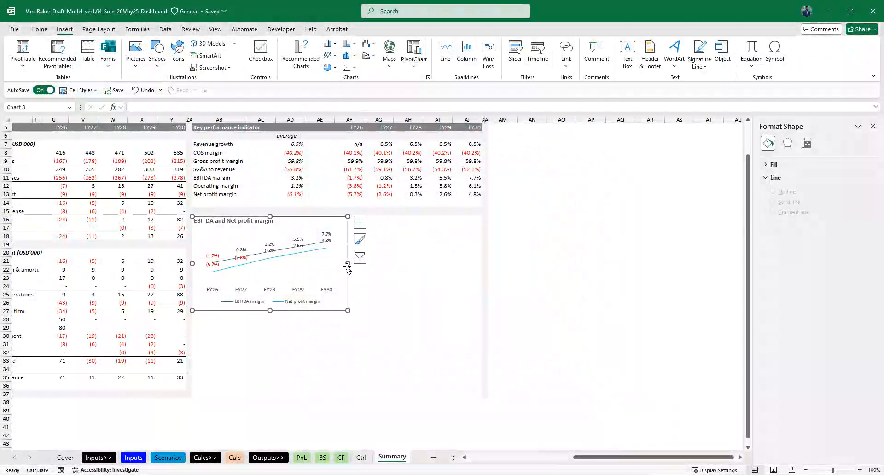
{"action": "left_click_drag", "start_coordinate": [348, 310], "coordinate": [409, 304]}
{"action": "left_click_drag", "start_coordinate": [337, 121], "coordinate": [319, 121]}
{"action": "left_click", "coordinate": [313, 368]}
{"action": "double_click", "coordinate": [313, 367]}
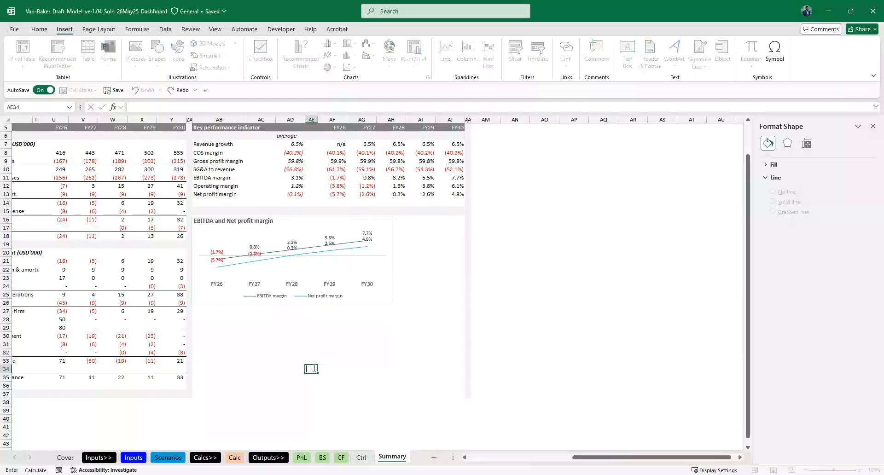
Stretch the margin chart to the right edge of the Key performance indicator section and narrow spacer column AC.
{"action": "scroll", "coordinate": [356, 341], "scroll_direction": "up", "scroll_amount": 2}
{"action": "left_click", "coordinate": [394, 327]}
{"action": "left_click_drag", "start_coordinate": [392, 339], "coordinate": [465, 341]}
{"action": "left_click_drag", "start_coordinate": [275, 118], "coordinate": [257, 117]}
{"action": "left_click", "coordinate": [359, 414]}
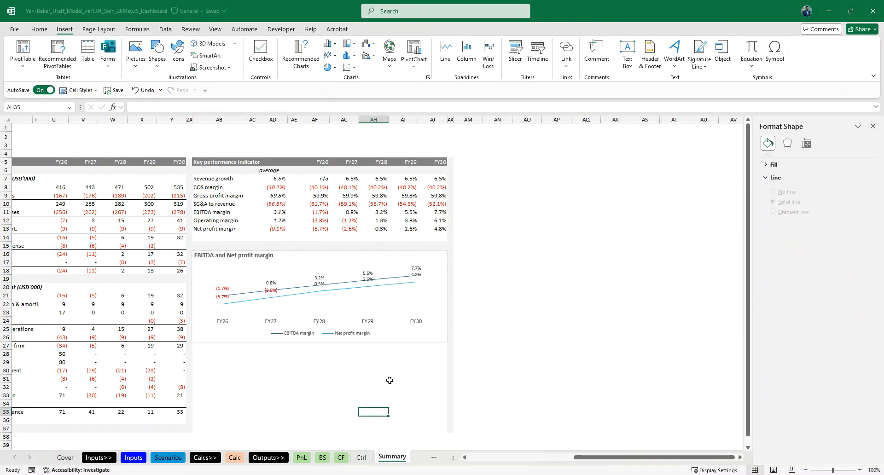
Remove the outline from the EBITDA and Net profit margin chart area.
{"action": "left_click", "coordinate": [408, 344]}
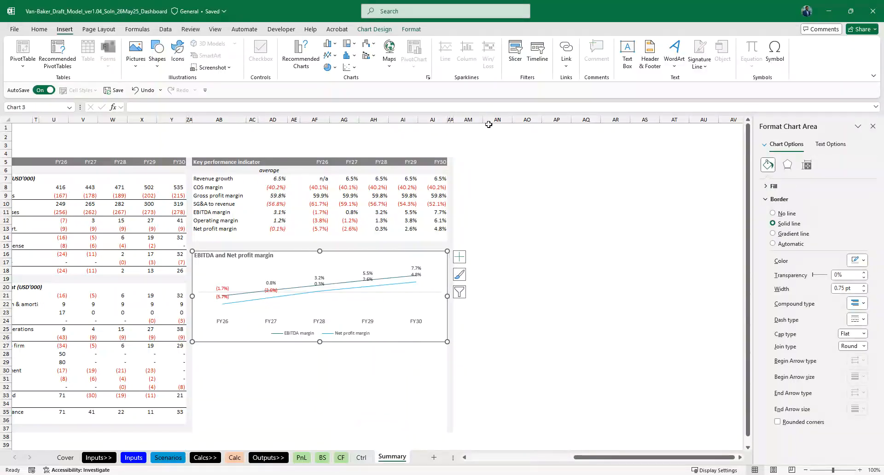
{"action": "left_click", "coordinate": [410, 30]}
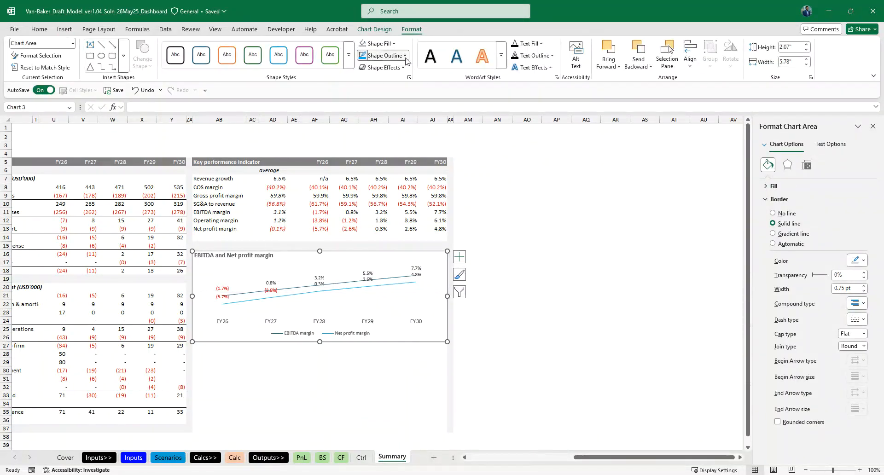
{"action": "left_click", "coordinate": [382, 55]}
{"action": "left_click", "coordinate": [386, 260]}
{"action": "left_click", "coordinate": [316, 387]}
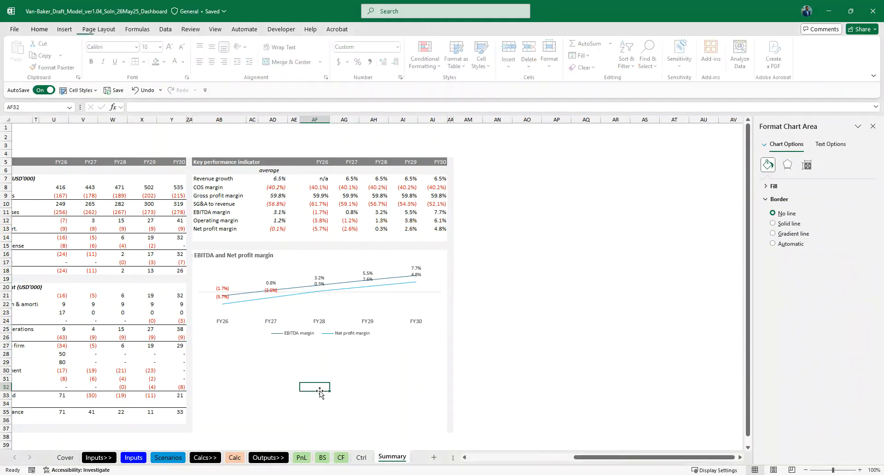
Collapse the ribbon and close the Format Shape pane to give the Summary dashboard more room.
{"action": "scroll", "coordinate": [387, 382], "scroll_direction": "down", "scroll_amount": 2, "text": "ctrl"}
{"action": "scroll", "coordinate": [195, 318], "scroll_direction": "up", "scroll_amount": 3, "text": "ctrl"}
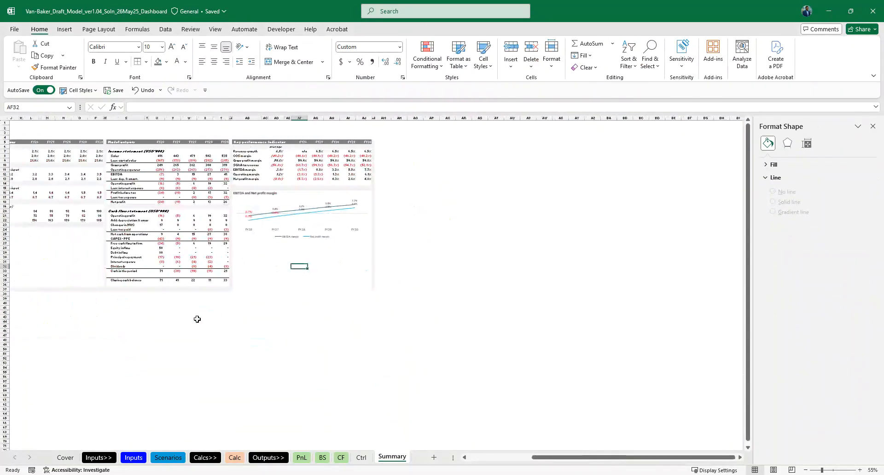
{"action": "scroll", "coordinate": [197, 319], "scroll_direction": "up", "scroll_amount": 1, "text": "ctrl"}
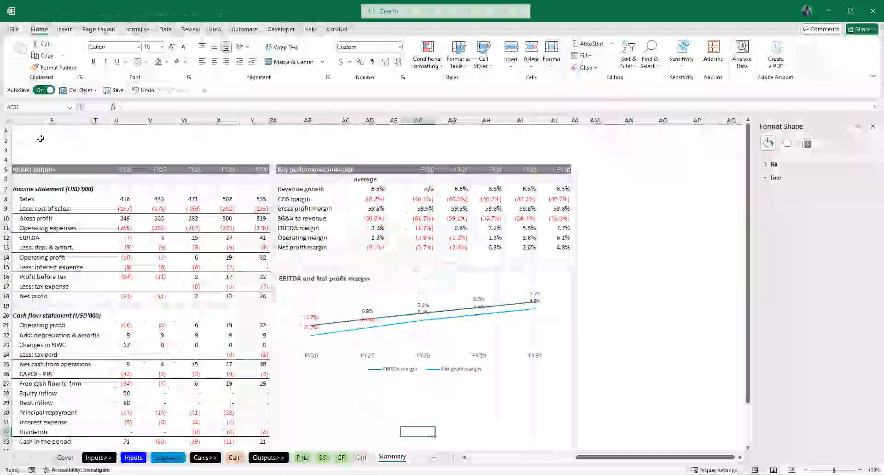
{"action": "double_click", "coordinate": [38, 29]}
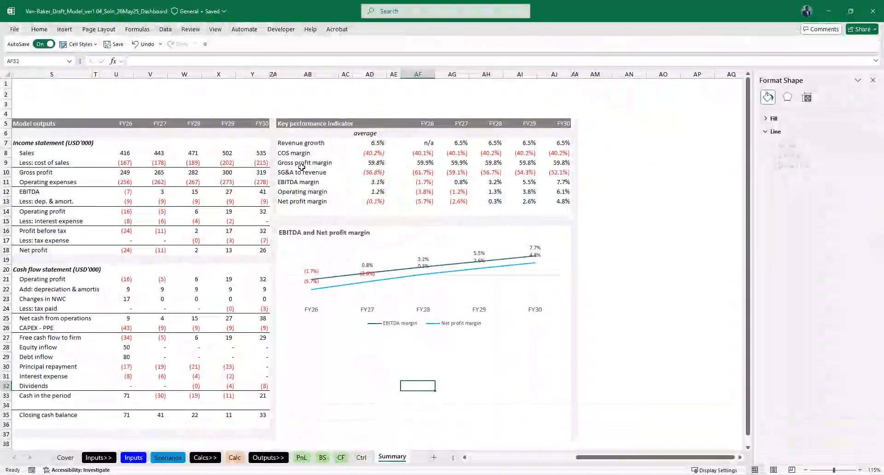
{"action": "left_click", "coordinate": [873, 81]}
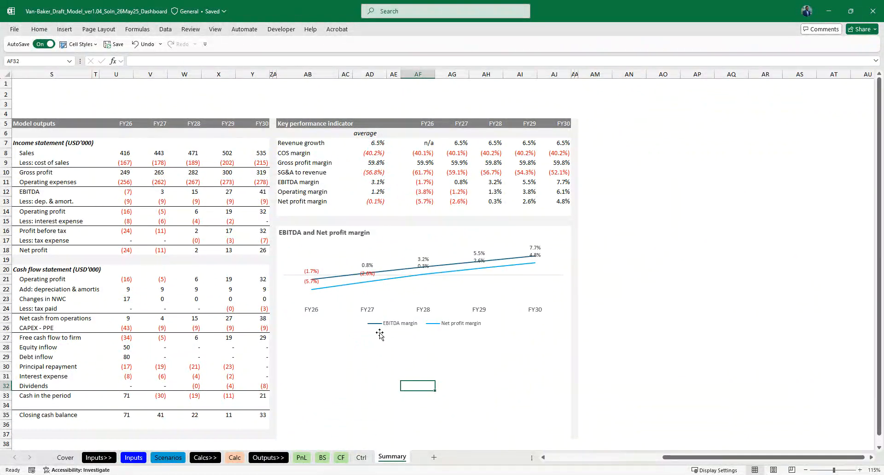
Paste the grey divider formatting across row 27 of the Key performance indicator section, just below the margin chart.
{"action": "left_click", "coordinate": [272, 347]}
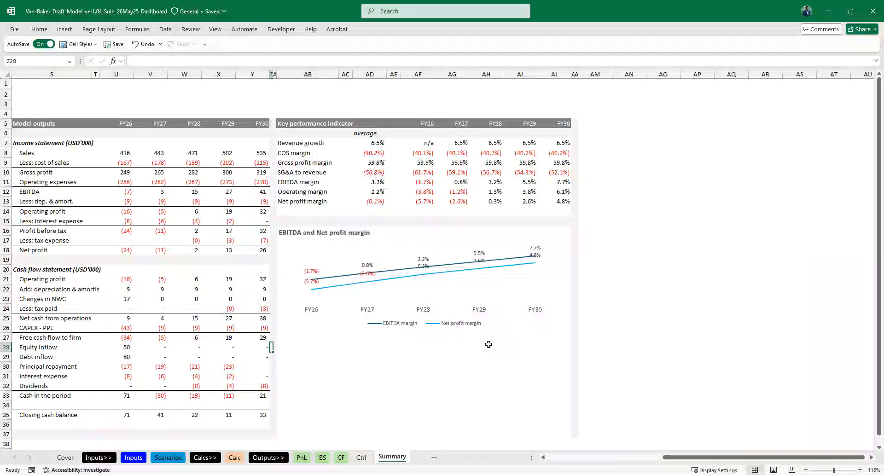
{"action": "key", "text": "shift+Right"}
{"action": "key", "text": "shift+Right"}
{"action": "key", "text": "shift+Right"}
{"action": "key", "text": "shift+Right"}
{"action": "key", "text": "shift+Right"}
{"action": "key", "text": "shift+Right"}
{"action": "key", "text": "shift+Right"}
{"action": "key", "text": "shift+Right"}
{"action": "key", "text": "shift+Right"}
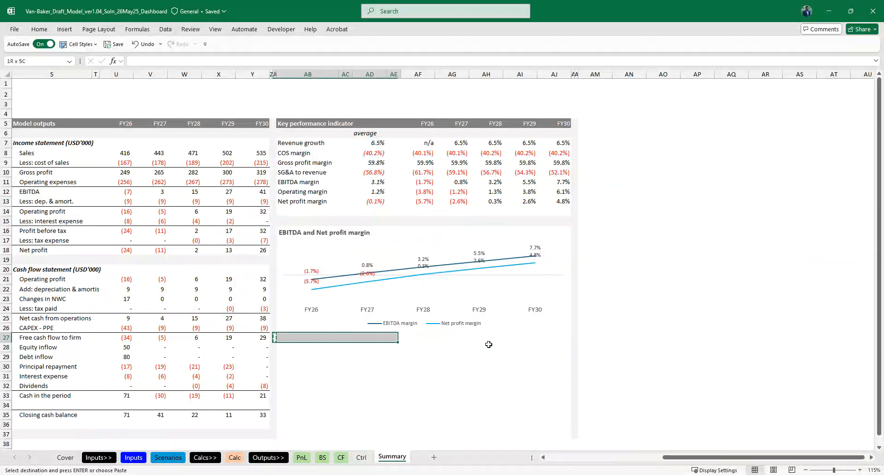
{"action": "key", "text": "shift+Right"}
{"action": "key", "text": "ctrl+v"}
{"action": "key", "text": "Escape"}
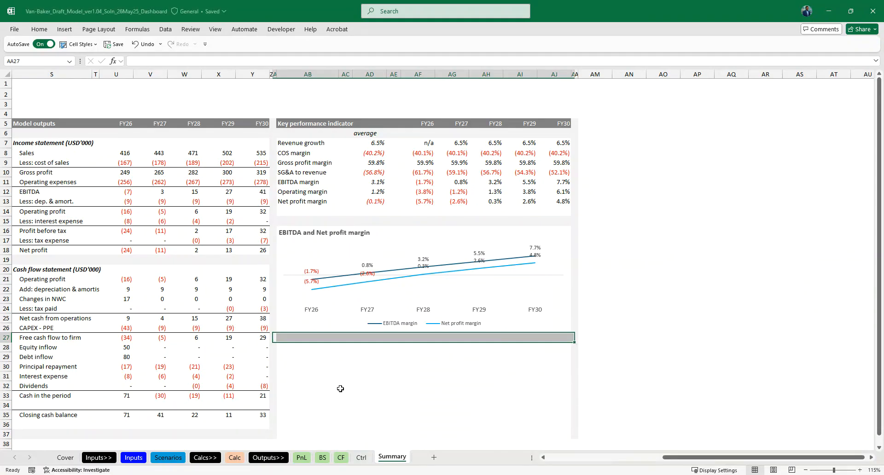
{"action": "left_click", "coordinate": [341, 387]}
{"action": "left_click", "coordinate": [286, 358]}
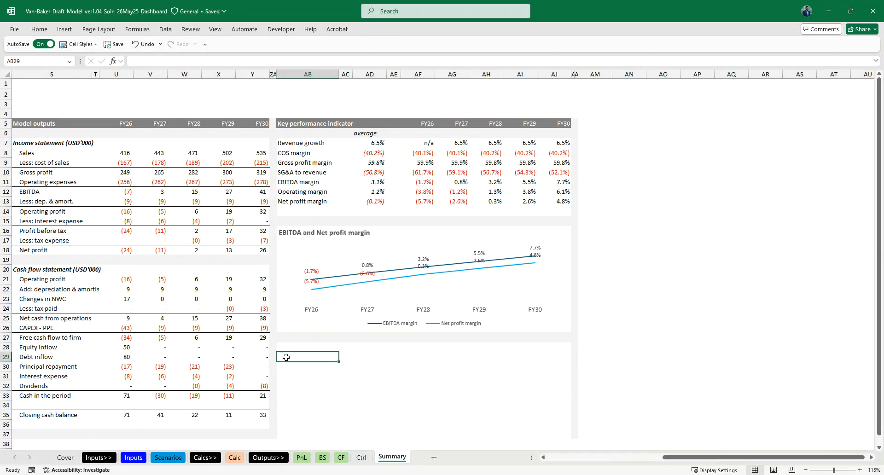
Review the layout of all Summary dashboard sections and the empty block below the EBITDA and Net profit margin chart.
{"action": "scroll", "coordinate": [286, 358], "scroll_direction": "down", "scroll_amount": 1}
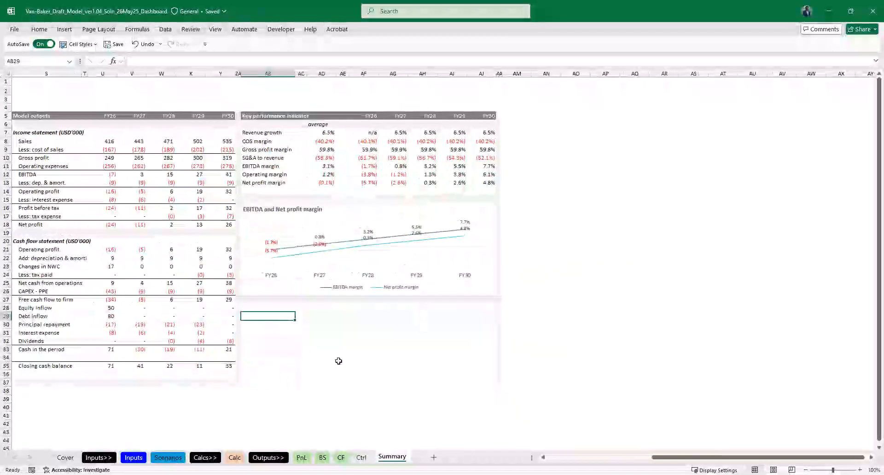
{"action": "scroll", "coordinate": [338, 361], "scroll_direction": "left", "scroll_amount": 6}
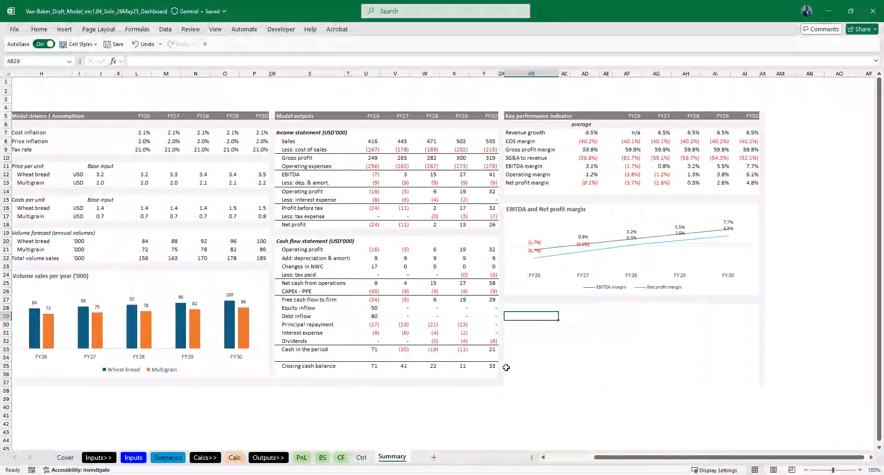
{"action": "scroll", "coordinate": [506, 367], "scroll_direction": "left", "scroll_amount": 2}
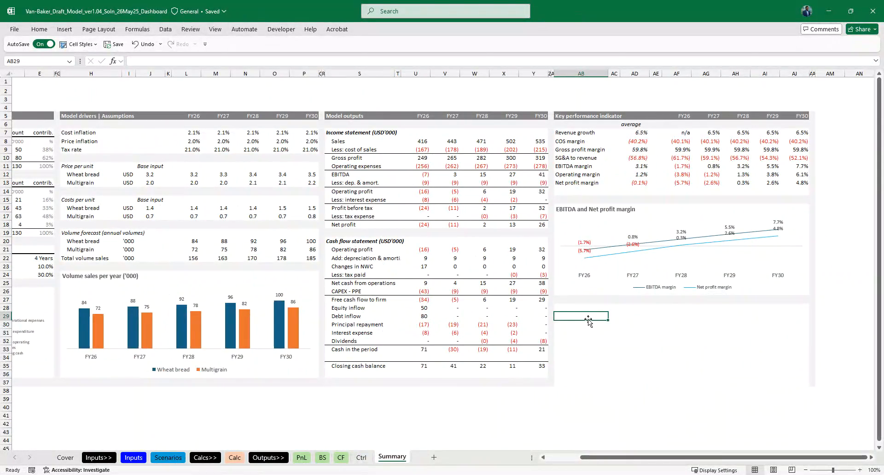
{"action": "scroll", "coordinate": [581, 396], "scroll_direction": "left", "scroll_amount": 2}
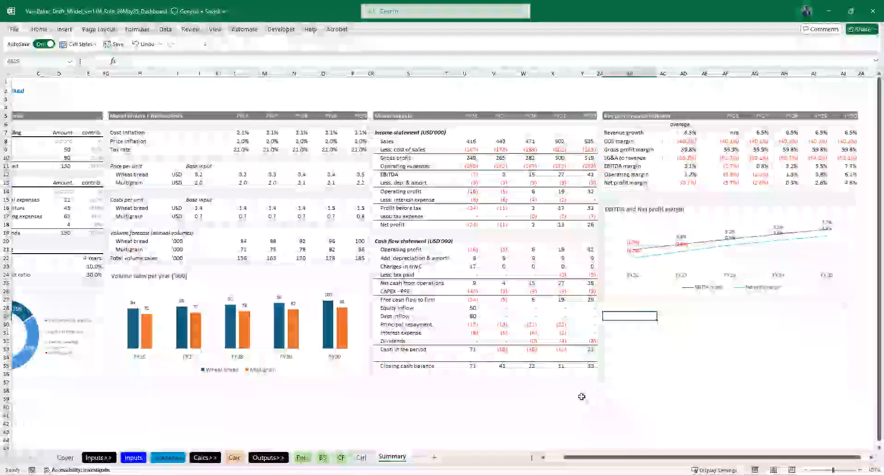
{"action": "scroll", "coordinate": [582, 397], "scroll_direction": "right", "scroll_amount": 5}
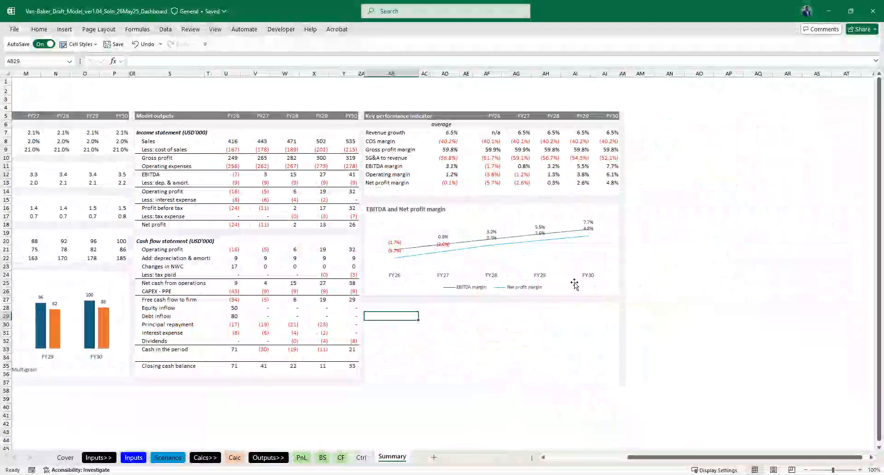
{"action": "left_click", "coordinate": [464, 349]}
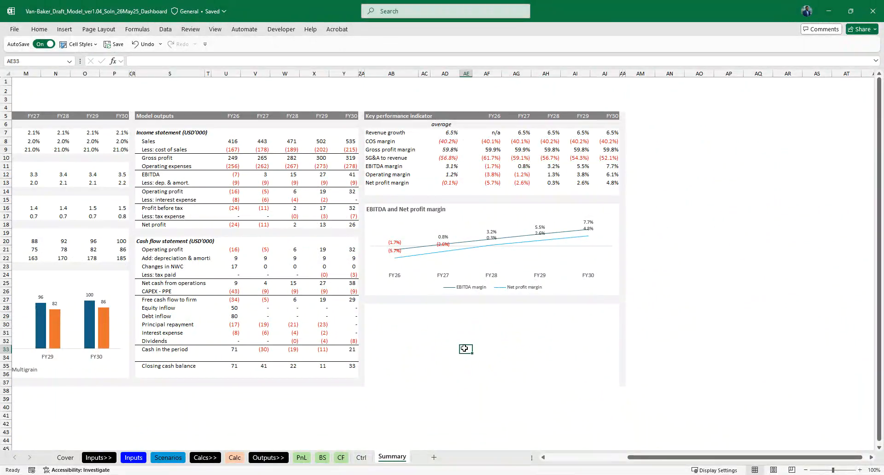
{"action": "scroll", "coordinate": [372, 343], "scroll_direction": "left", "scroll_amount": 10}
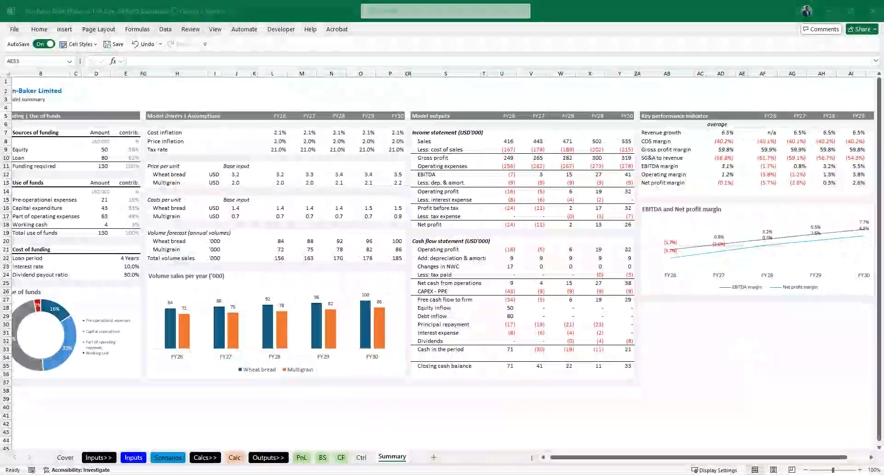
{"action": "left_click", "coordinate": [700, 366]}
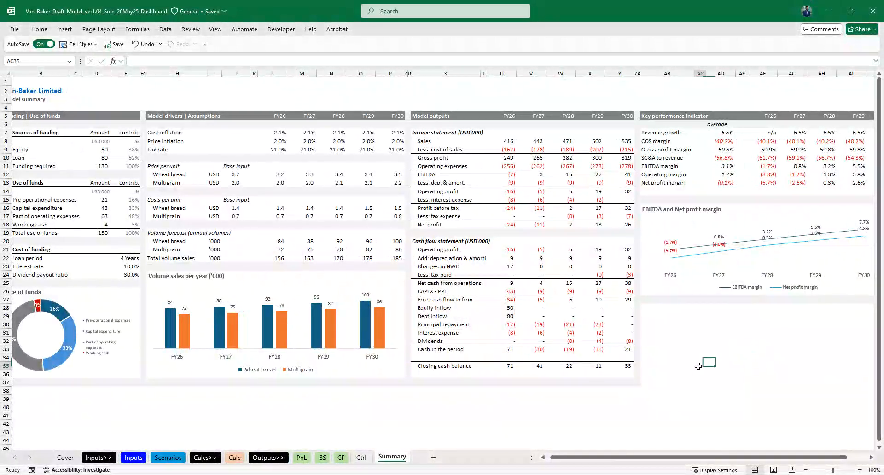
{"action": "scroll", "coordinate": [714, 360], "scroll_direction": "right", "scroll_amount": 3}
{"action": "scroll", "coordinate": [714, 359], "scroll_direction": "right", "scroll_amount": 3}
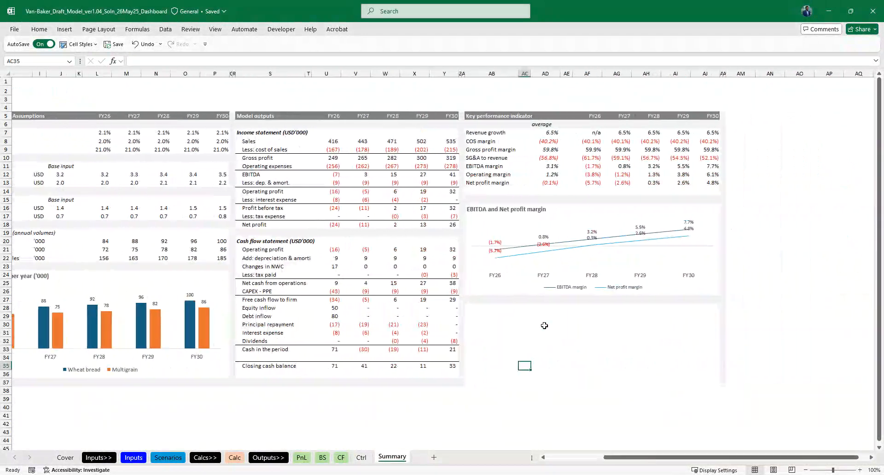
{"action": "left_click_drag", "start_coordinate": [473, 306], "coordinate": [506, 316]}
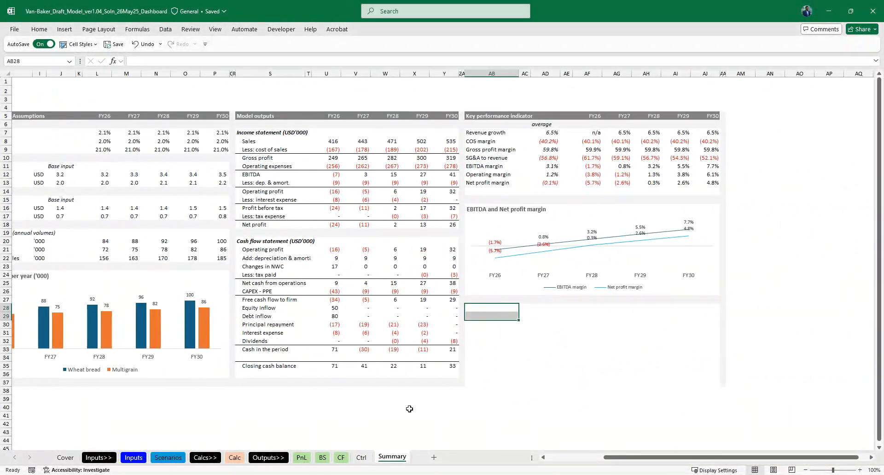
Go to the balance sheet's KPI ratio list and select cell K41 for the 2026 Return on capital employed.
{"action": "left_click", "coordinate": [322, 457]}
{"action": "scroll", "coordinate": [234, 331], "scroll_direction": "down", "scroll_amount": 7}
{"action": "scroll", "coordinate": [234, 331], "scroll_direction": "up", "scroll_amount": 3}
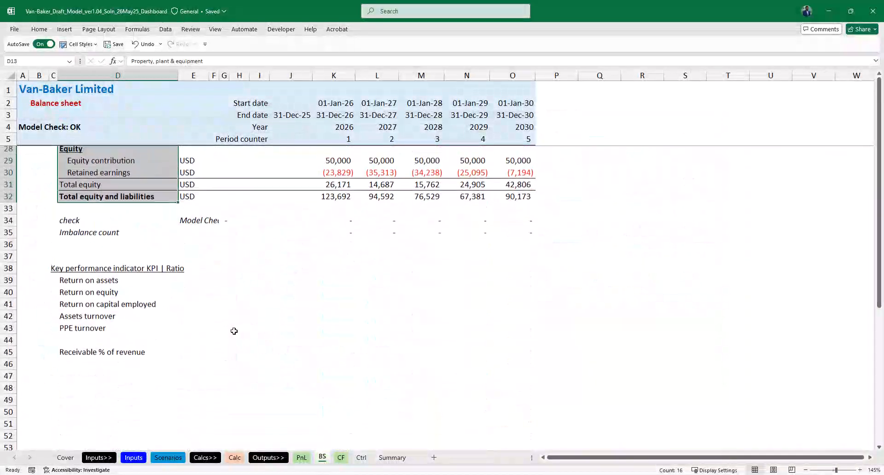
{"action": "left_click", "coordinate": [152, 306]}
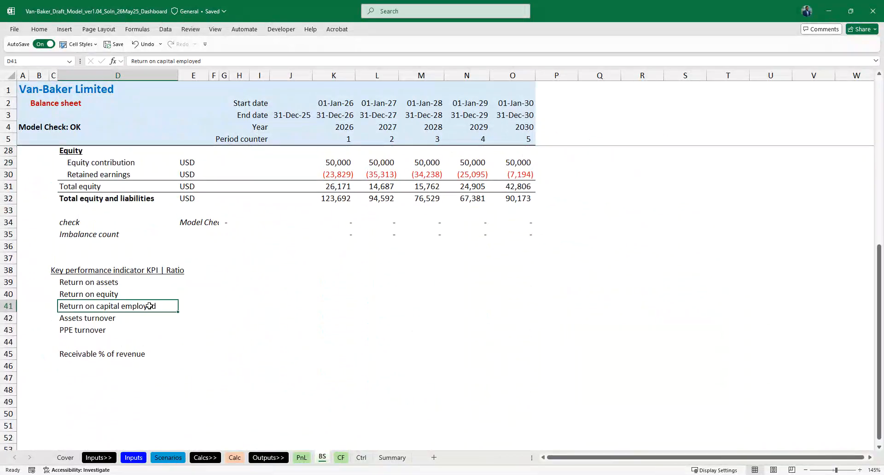
{"action": "key", "text": "Right"}
{"action": "key", "text": "Right"}
{"action": "key", "text": "Right"}
{"action": "key", "text": "Right"}
{"action": "key", "text": "Right"}
{"action": "key", "text": "Right"}
{"action": "key", "text": "Right"}
{"action": "key", "text": "Right"}
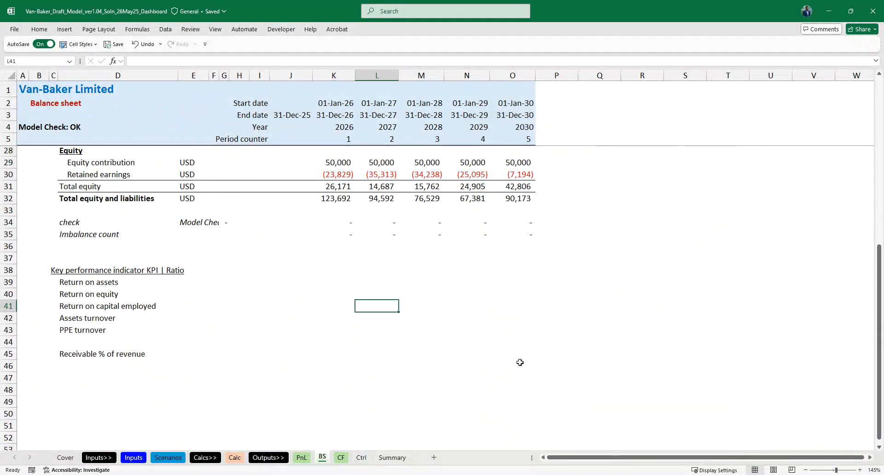
{"action": "key", "text": "Left"}
{"action": "type", "text": "="}
{"action": "scroll", "coordinate": [516, 354], "scroll_direction": "up", "scroll_amount": 3}
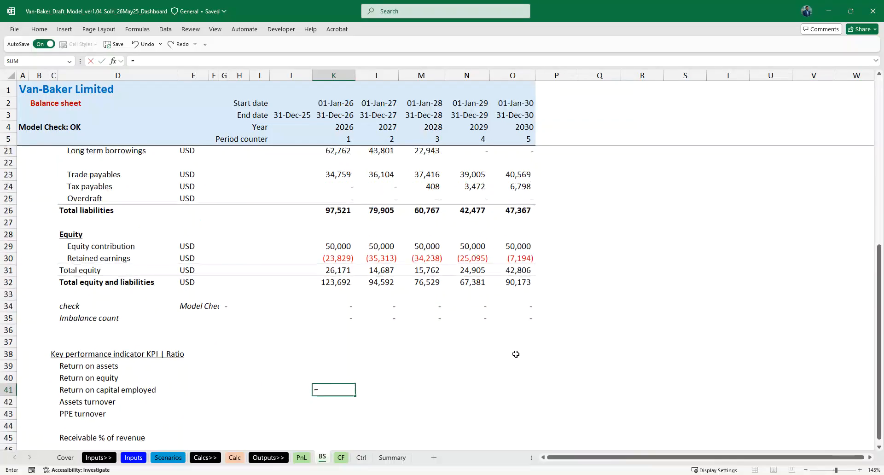
{"action": "scroll", "coordinate": [516, 354], "scroll_direction": "down", "scroll_amount": 1}
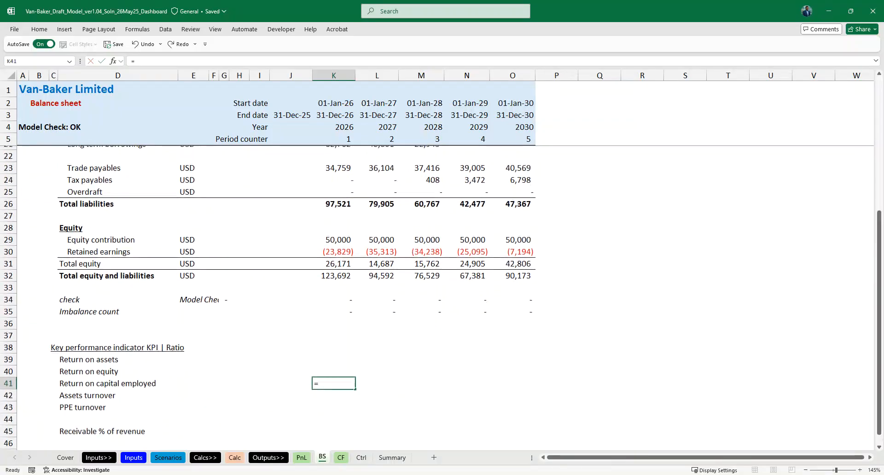
Look through the Calc sheet's operating expenses, payables, use of funds, PPE, equity and debt schedules.
{"action": "left_click", "coordinate": [236, 458]}
{"action": "scroll", "coordinate": [286, 387], "scroll_direction": "down", "scroll_amount": 15}
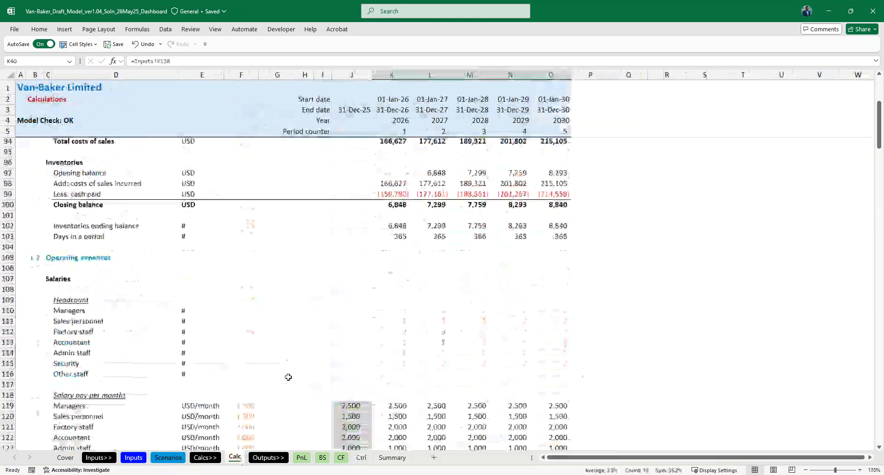
{"action": "scroll", "coordinate": [288, 377], "scroll_direction": "up", "scroll_amount": 18}
{"action": "scroll", "coordinate": [288, 377], "scroll_direction": "down", "scroll_amount": 16}
{"action": "scroll", "coordinate": [289, 377], "scroll_direction": "down", "scroll_amount": 20}
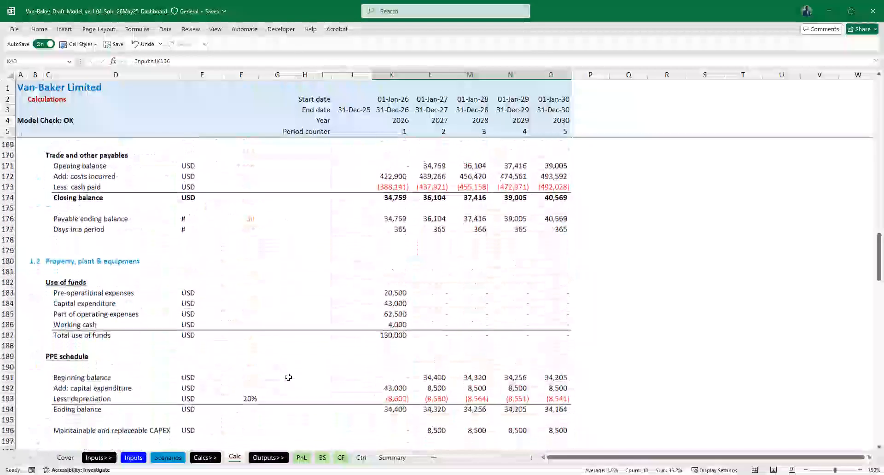
{"action": "scroll", "coordinate": [288, 377], "scroll_direction": "down", "scroll_amount": 1}
{"action": "scroll", "coordinate": [288, 377], "scroll_direction": "up", "scroll_amount": 9}
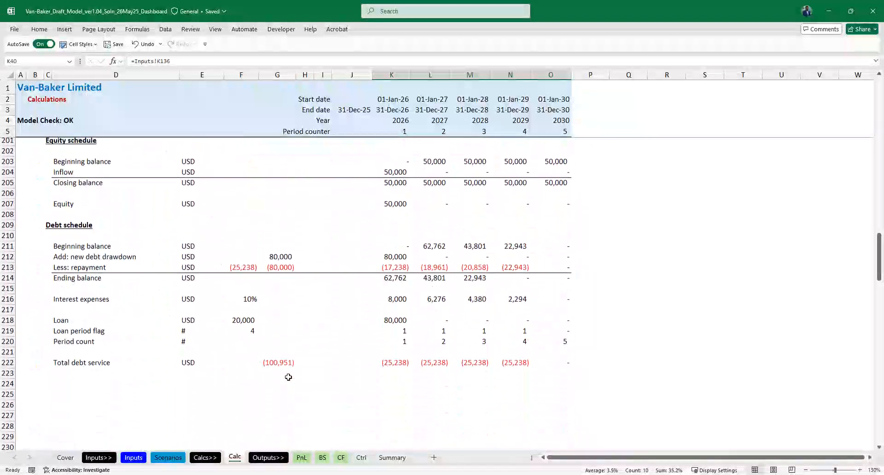
{"action": "scroll", "coordinate": [289, 377], "scroll_direction": "up", "scroll_amount": 7}
{"action": "scroll", "coordinate": [289, 377], "scroll_direction": "down", "scroll_amount": 2}
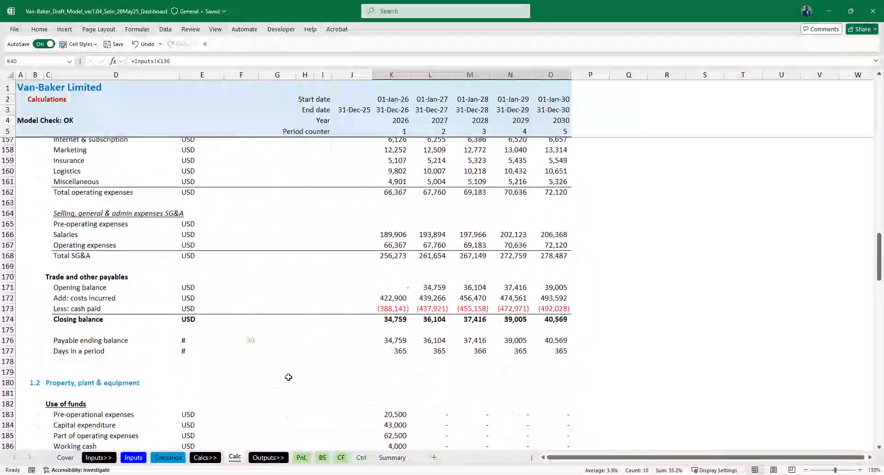
{"action": "scroll", "coordinate": [289, 378], "scroll_direction": "up", "scroll_amount": 12}
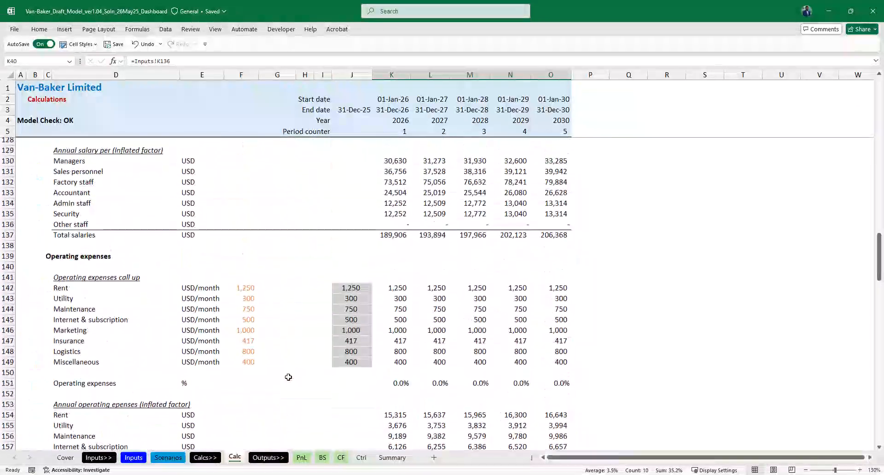
{"action": "scroll", "coordinate": [288, 377], "scroll_direction": "up", "scroll_amount": 3}
{"action": "scroll", "coordinate": [288, 377], "scroll_direction": "down", "scroll_amount": 6}
{"action": "scroll", "coordinate": [288, 377], "scroll_direction": "down", "scroll_amount": 15}
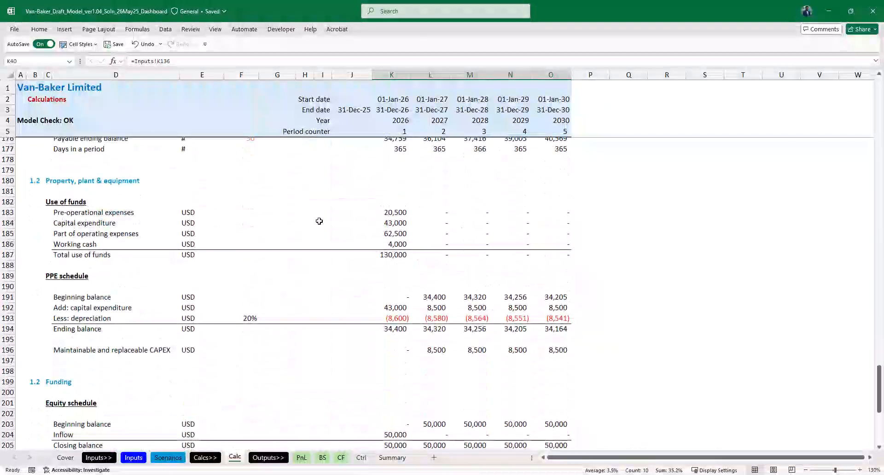
Link cell G187 in the Calc sheet's Total use of funds row to the 2026 total with =K187.
{"action": "left_click", "coordinate": [272, 253]}
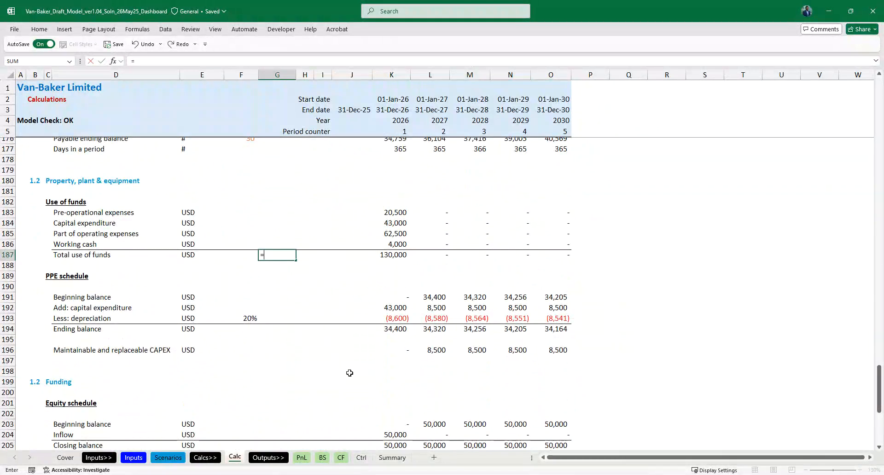
{"action": "key", "text": "ctrl+Return"}
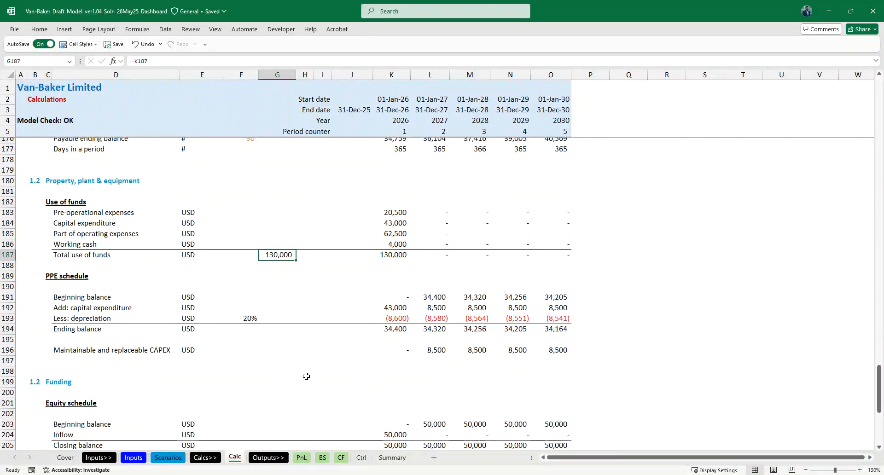
{"action": "scroll", "coordinate": [304, 376], "scroll_direction": "down", "scroll_amount": 3}
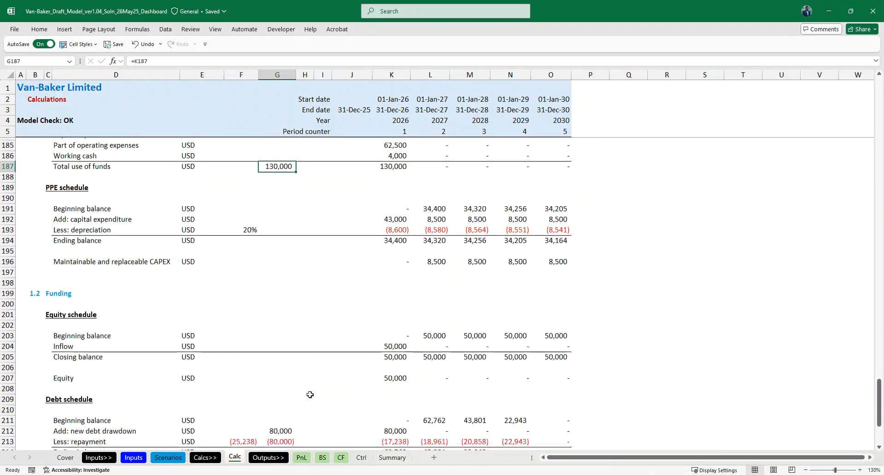
Calculate the 2026 Return on capital employed in balance sheet cell K41 as net profit over total use of funds, =PnL!K22/Calc!$G$187.
{"action": "left_click", "coordinate": [341, 458]}
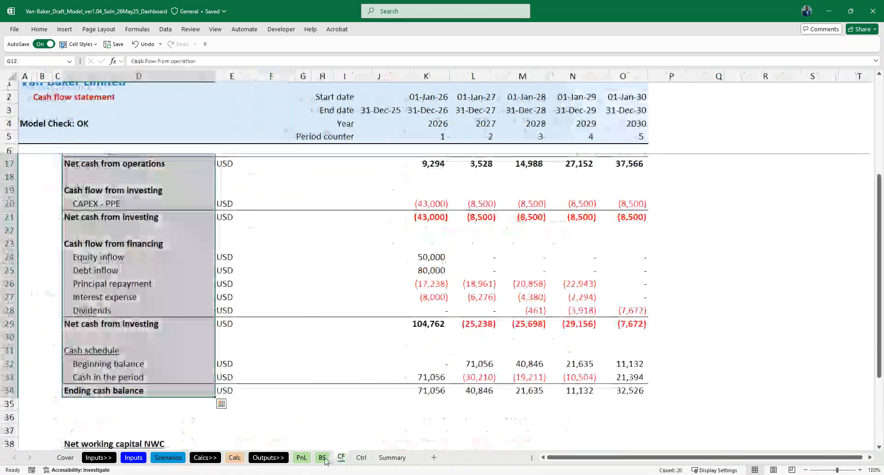
{"action": "key", "text": "ctrl+Page_Up"}
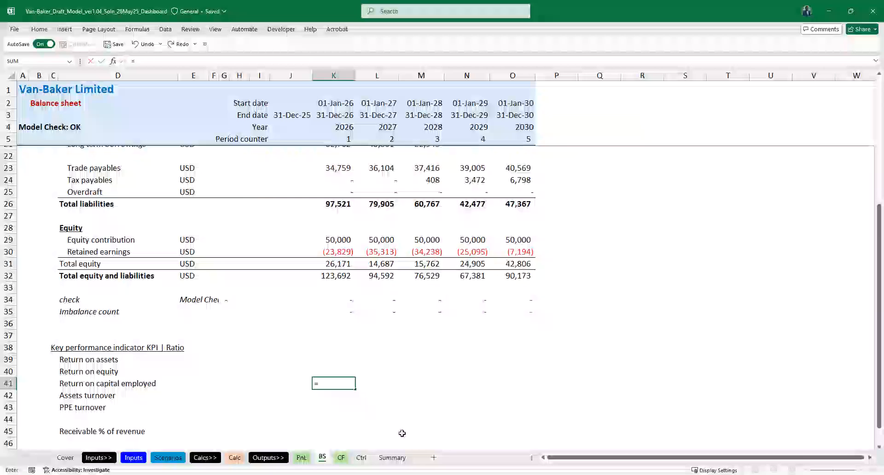
{"action": "left_click", "coordinate": [301, 457]}
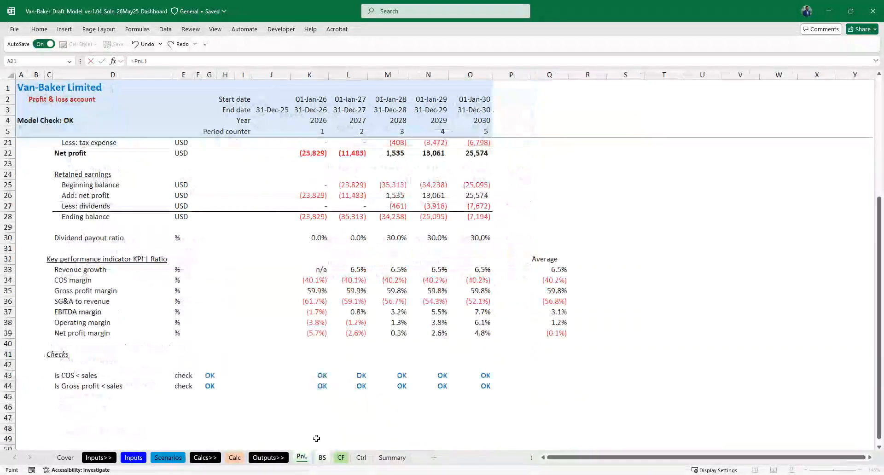
{"action": "scroll", "coordinate": [308, 217], "scroll_direction": "up", "scroll_amount": 4}
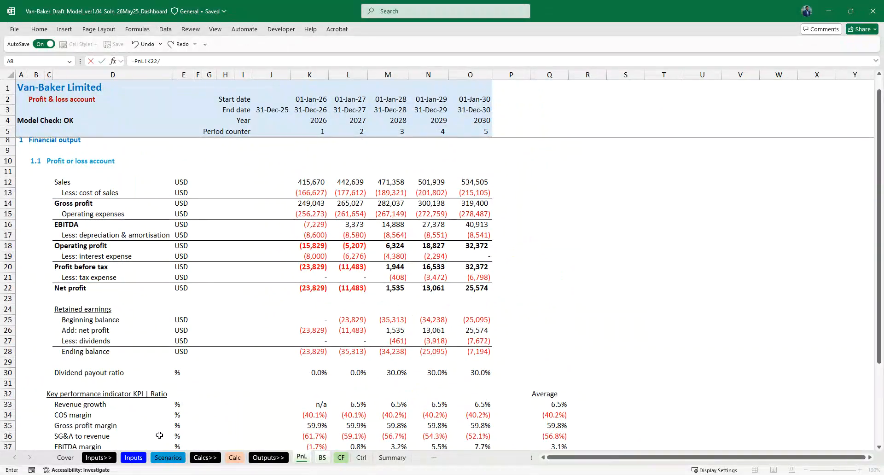
{"action": "left_click", "coordinate": [234, 458]}
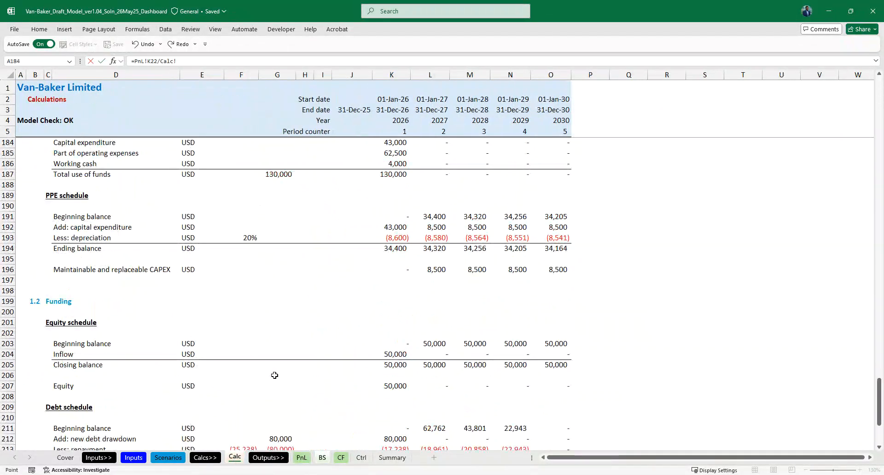
{"action": "left_click", "coordinate": [278, 174]}
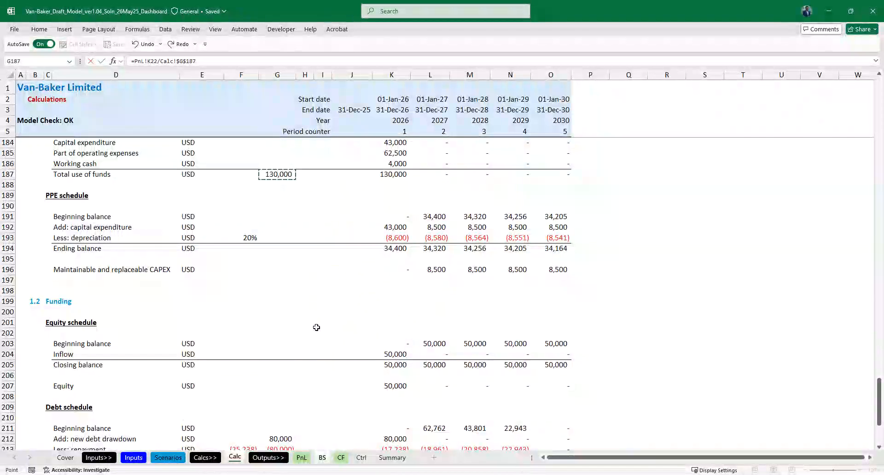
{"action": "key", "text": "Return"}
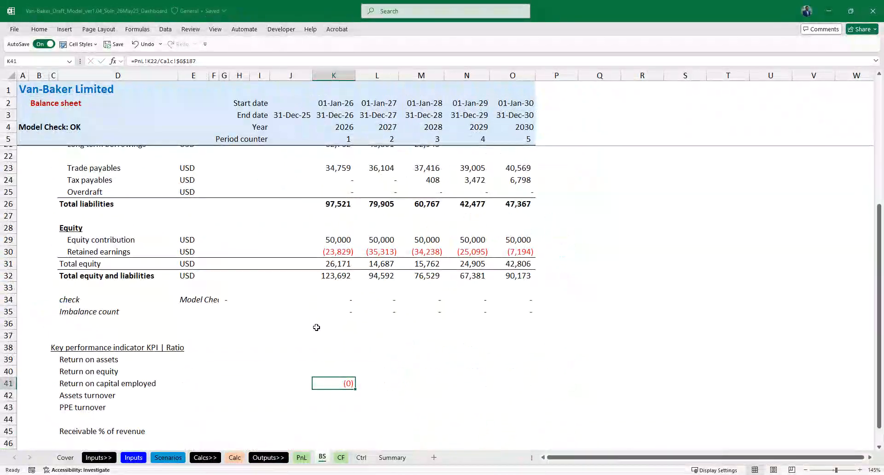
Copy the percentage format from the PnL sheet's COS margin cell K34 onto the balance sheet's Return on capital employed cell K41.
{"action": "key", "text": "ctrl+Page_Up"}
{"action": "key", "text": "alt+h"}
{"action": "key", "text": "f"}
{"action": "key", "text": "p"}
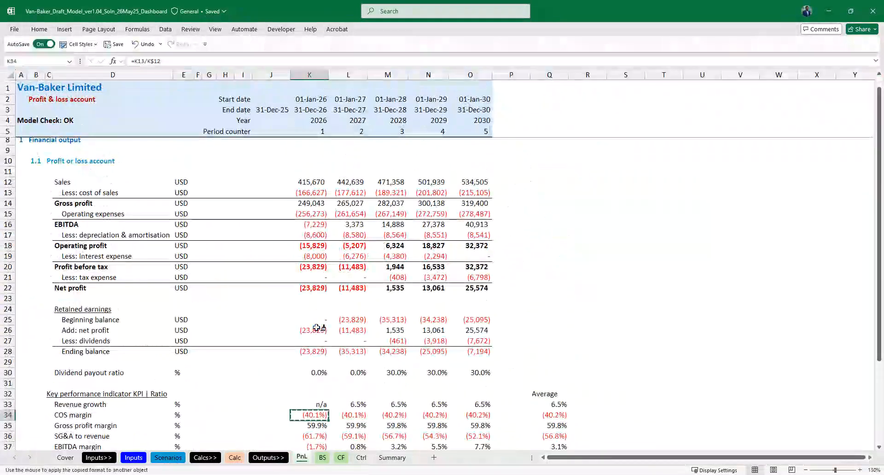
{"action": "left_click", "coordinate": [322, 458]}
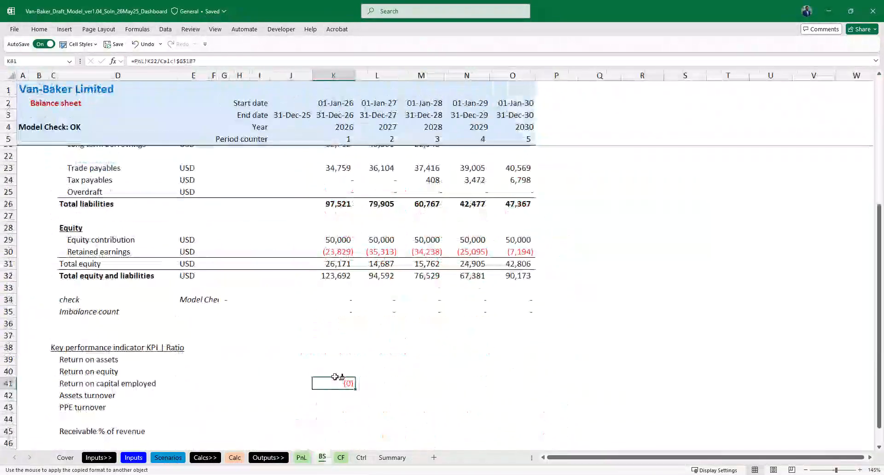
{"action": "left_click", "coordinate": [334, 386]}
Fill the Return on capital employed formula from K41 across to O41 for 2027 to 2030.
{"action": "key", "text": "shift+Right"}
{"action": "key", "text": "shift+Right"}
{"action": "key", "text": "shift+Right"}
{"action": "key", "text": "shift+Right"}
{"action": "key", "text": "ctrl+r"}
{"action": "scroll", "coordinate": [339, 395], "scroll_direction": "down", "scroll_amount": 1}
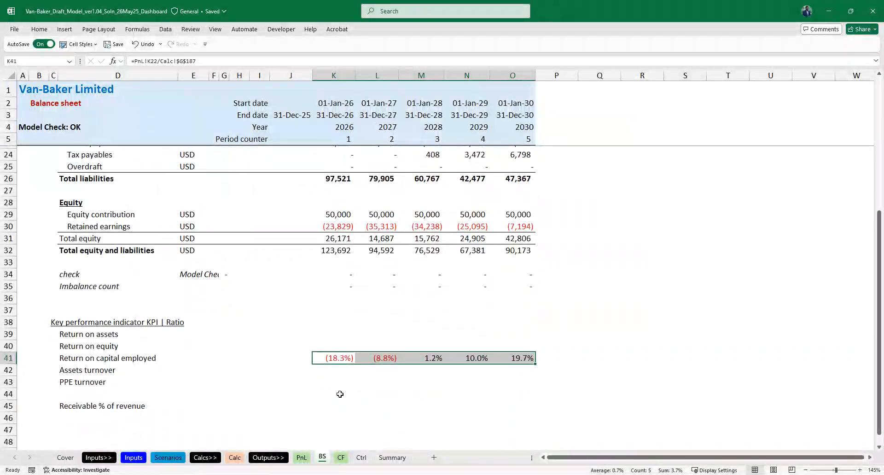
Copy the PnL sheet's average formula from Q34 into balance sheet cell Q41 to average K41:O41, and check its range.
{"action": "left_click", "coordinate": [302, 457]}
{"action": "key", "text": "ctrl+Right"}
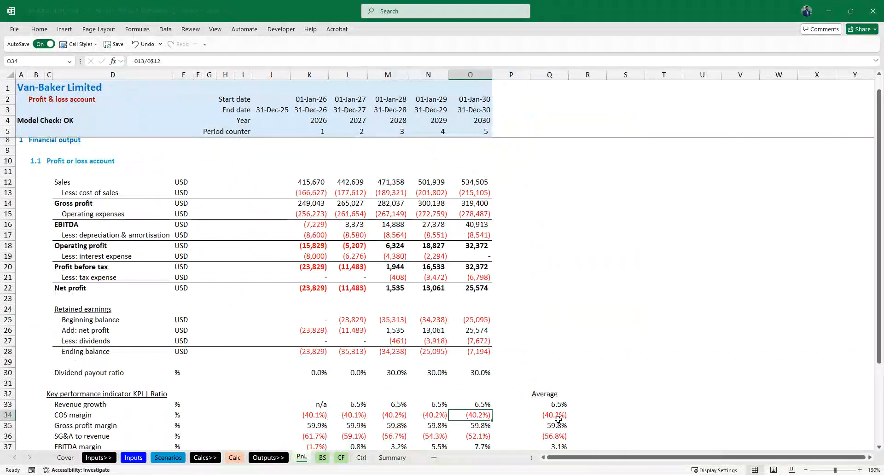
{"action": "key", "text": "ctrl+Right"}
{"action": "key", "text": "ctrl+Up"}
{"action": "left_click", "coordinate": [558, 419]}
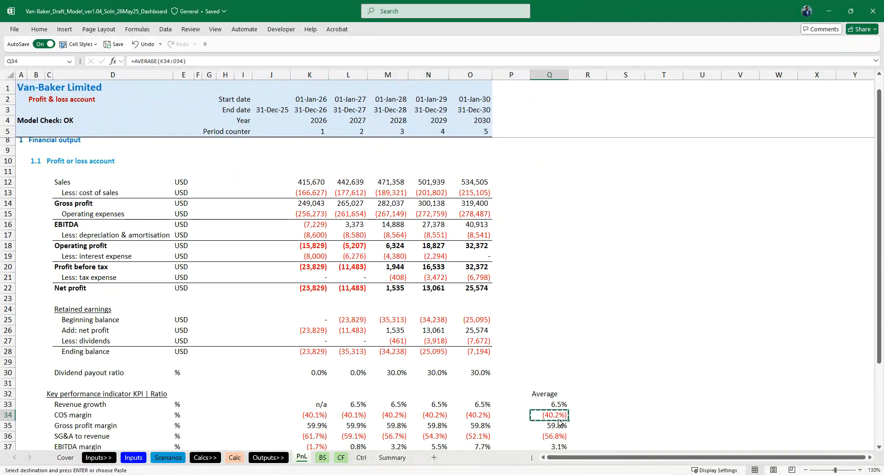
{"action": "key", "text": "ctrl+Page_Down"}
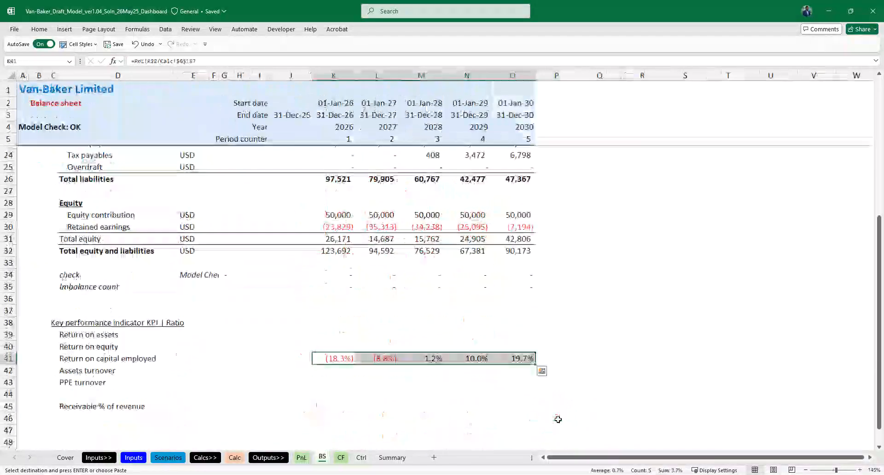
{"action": "key", "text": "Right"}
{"action": "key", "text": "Right"}
{"action": "key", "text": "Right"}
{"action": "key", "text": "Right"}
{"action": "key", "text": "Right"}
{"action": "key", "text": "Right"}
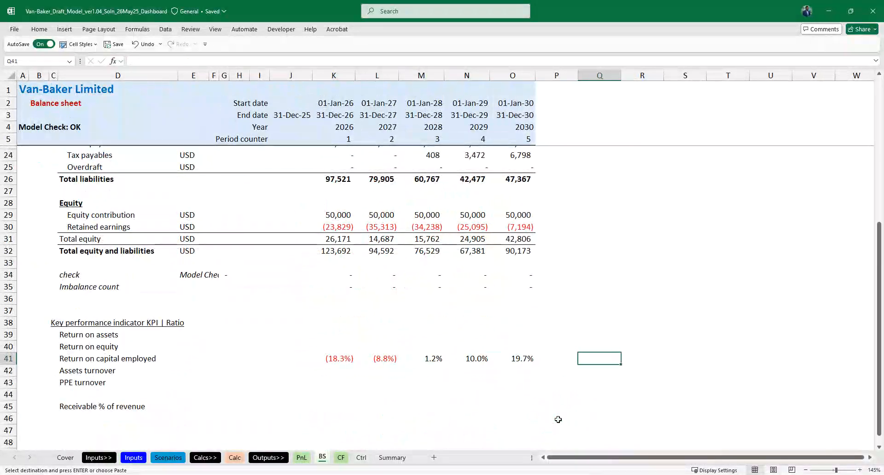
{"action": "key", "text": "ctrl+v"}
{"action": "key", "text": "F2"}
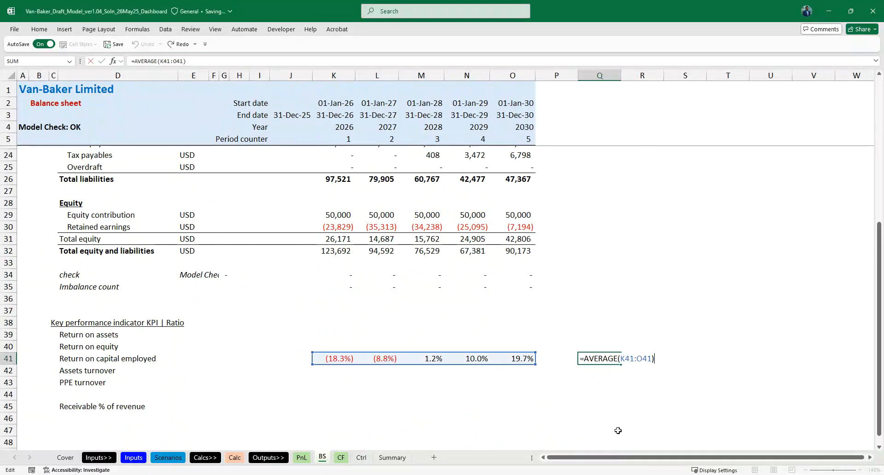
{"action": "key", "text": "Escape"}
Enter the heading "Average" in cell Q38 above the Return on capital employed average.
{"action": "left_click", "coordinate": [584, 312]}
{"action": "key", "text": "Down"}
{"action": "type", "text": "Aver"}
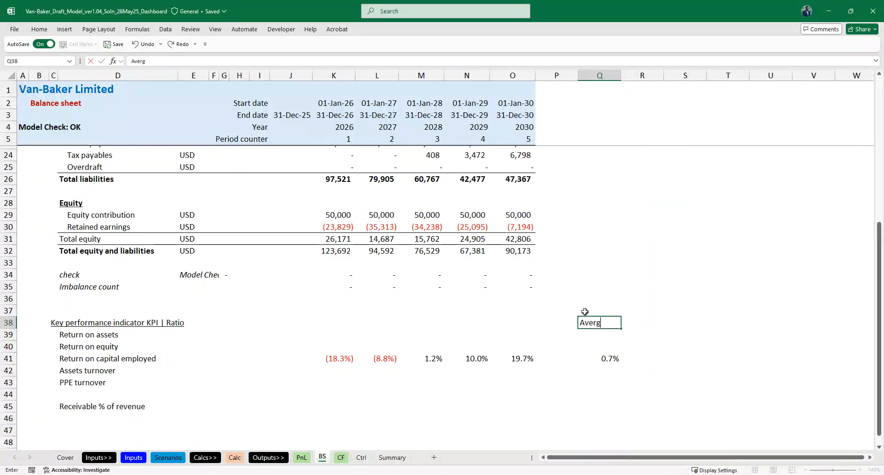
{"action": "type", "text": "age"}
{"action": "key", "text": "Return"}
{"action": "key", "text": "Down"}
{"action": "key", "text": "Down"}
{"action": "scroll", "coordinate": [595, 354], "scroll_direction": "down", "scroll_amount": 2}
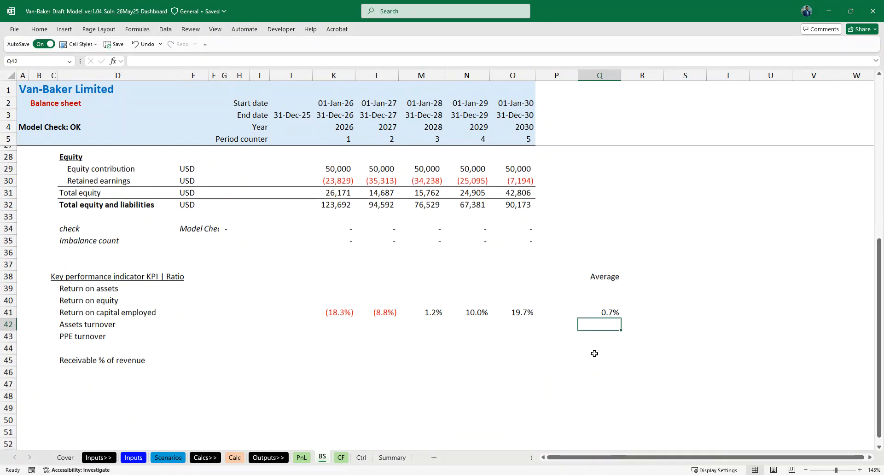
{"action": "scroll", "coordinate": [594, 354], "scroll_direction": "down", "scroll_amount": 1, "text": "ctrl"}
{"action": "key", "text": "Up"}
{"action": "key", "text": "Left"}
{"action": "key", "text": "Right"}
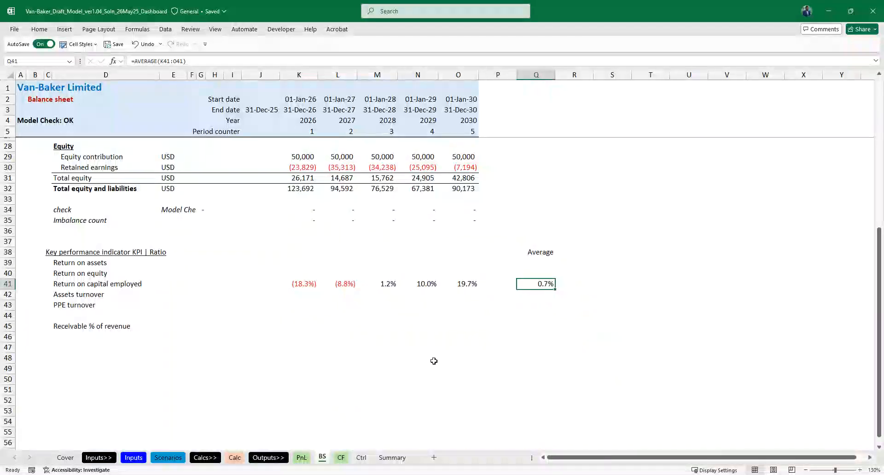
Calculate the 2026 Return on equity in K40 as net profit over average total equity, =PnL!K22/AVERAGE(J31:K31).
{"action": "key", "text": "ctrl+Left"}
{"action": "key", "text": "ctrl+Left"}
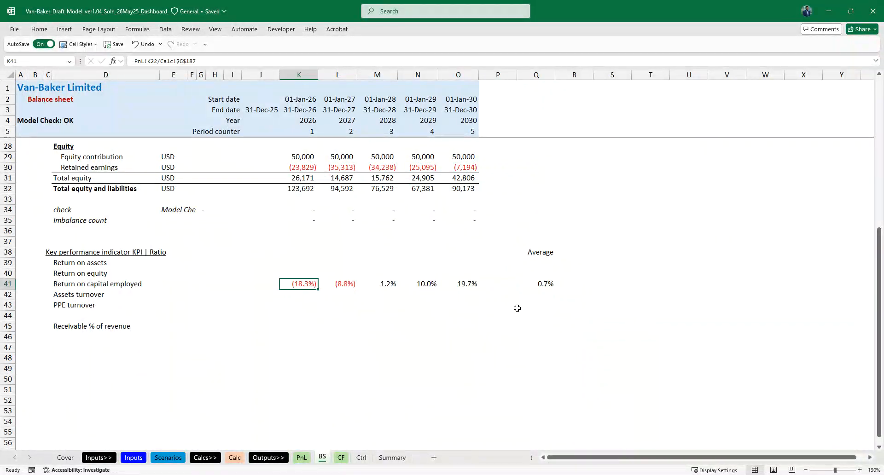
{"action": "key", "text": "Up"}
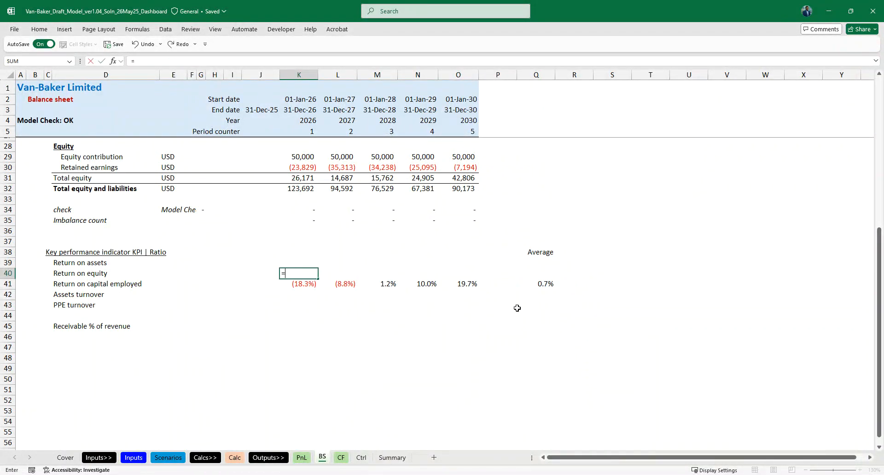
{"action": "type", "text": "="}
{"action": "left_click", "coordinate": [303, 458]}
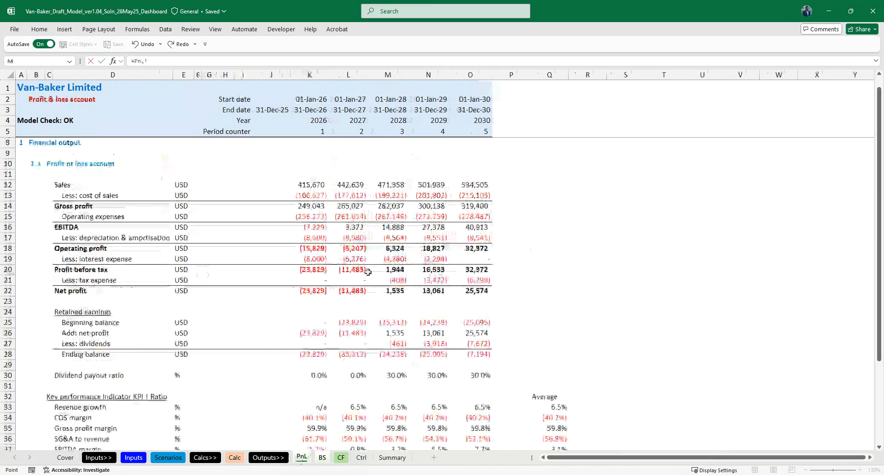
{"action": "type", "text": "/1"}
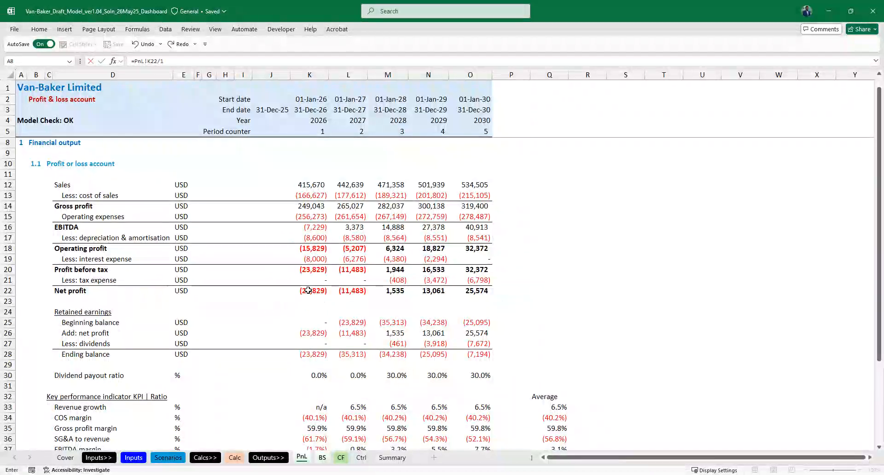
{"action": "key", "text": "F2"}
{"action": "key", "text": "BackSpace"}
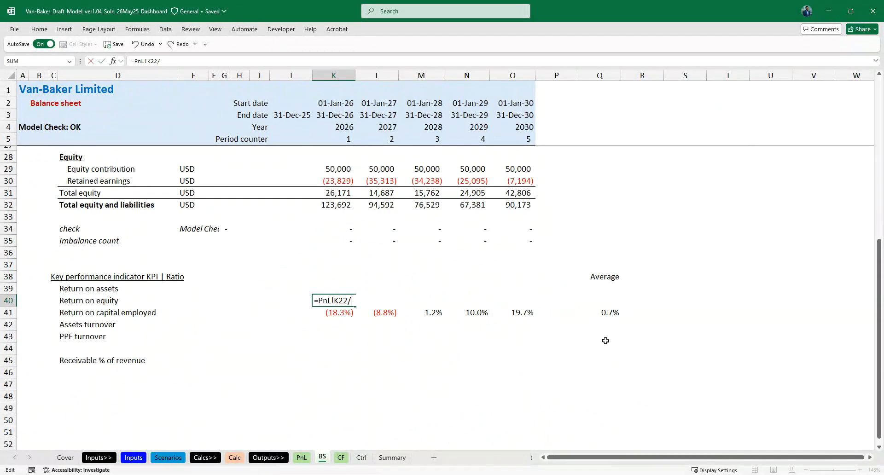
{"action": "type", "text": "aver"}
{"action": "key", "text": "Tab"}
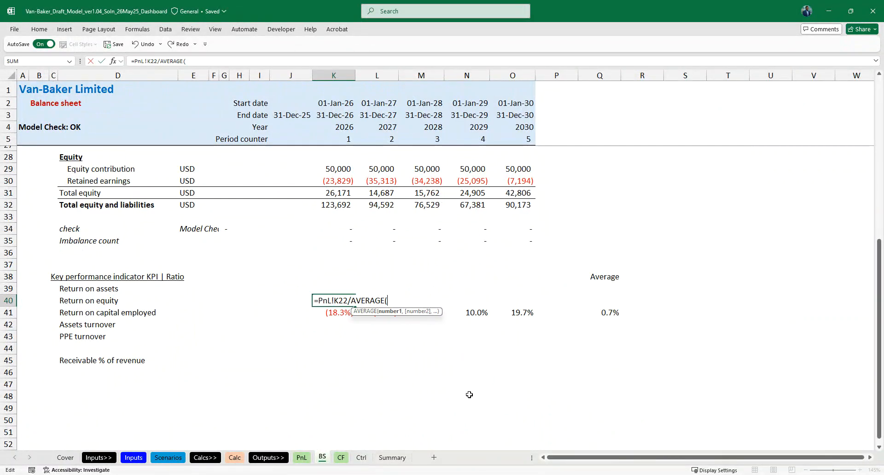
{"action": "left_click", "coordinate": [334, 193]}
{"action": "key", "text": "shift+Left"}
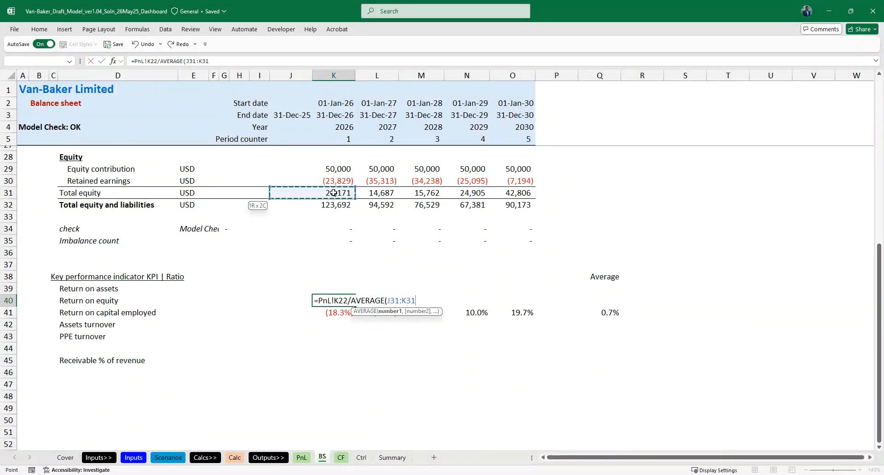
{"action": "type", "text": ")"}
{"action": "key", "text": "ctrl+Return"}
Fill the Return on equity formula from K40 across to O40 for 2027 to 2030.
{"action": "key", "text": "shift+Right"}
{"action": "key", "text": "shift+Right"}
{"action": "key", "text": "shift+Right"}
{"action": "key", "text": "shift+Right"}
{"action": "key", "text": "ctrl+r"}
Copy the percentage format of the Return on capital employed values K41:O41 onto the Return on equity values K40:O40.
{"action": "key", "text": "Down"}
{"action": "key", "text": "shift+Right"}
{"action": "key", "text": "shift+Right"}
{"action": "key", "text": "shift+Right"}
{"action": "key", "text": "shift+Right"}
{"action": "key", "text": "alt+h"}
{"action": "key", "text": "f"}
{"action": "key", "text": "p"}
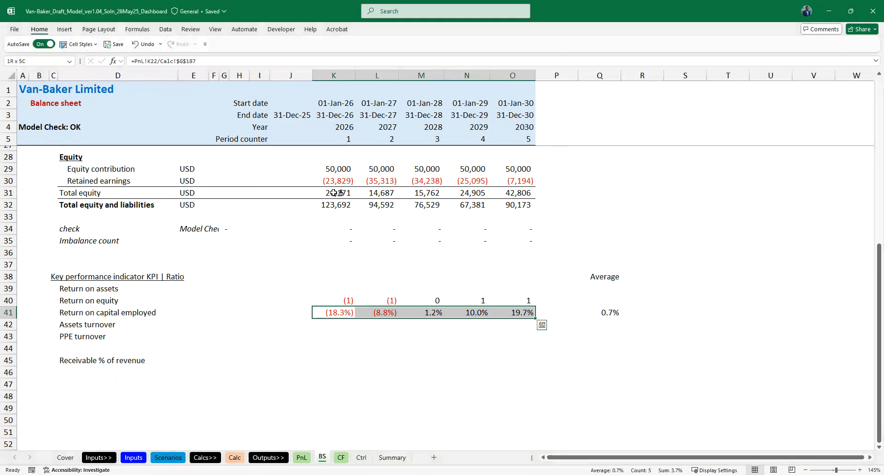
{"action": "key", "text": "Up"}
{"action": "key", "text": "Return"}
Copy the average formula from Q41 into Q40 to average Return on equity over K40:O40, and check its range.
{"action": "key", "text": "Right"}
{"action": "key", "text": "Right"}
{"action": "key", "text": "Right"}
{"action": "key", "text": "Right"}
{"action": "key", "text": "Right"}
{"action": "key", "text": "Right"}
{"action": "key", "text": "Down"}
{"action": "key", "text": "ctrl+c"}
{"action": "key", "text": "Up"}
{"action": "key", "text": "Return"}
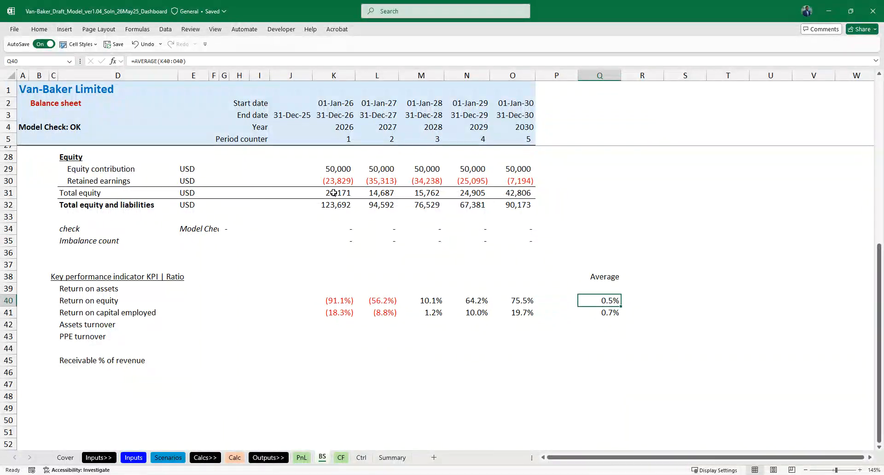
{"action": "key", "text": "F2"}
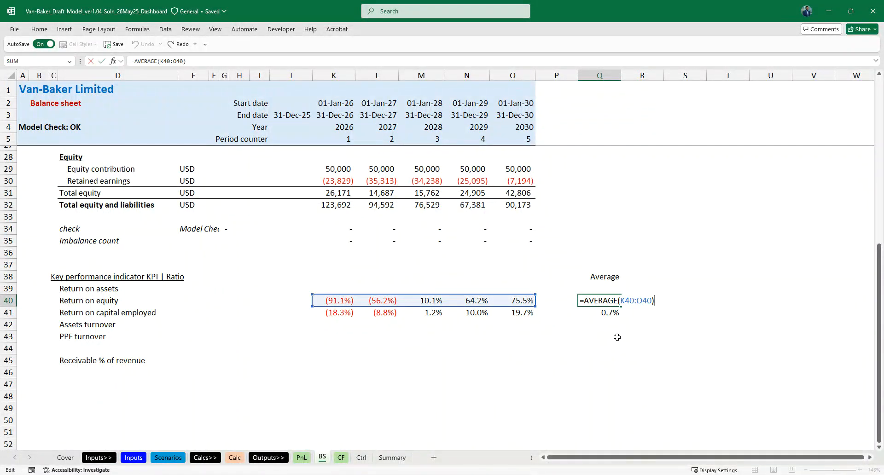
{"action": "key", "text": "ctrl+Return"}
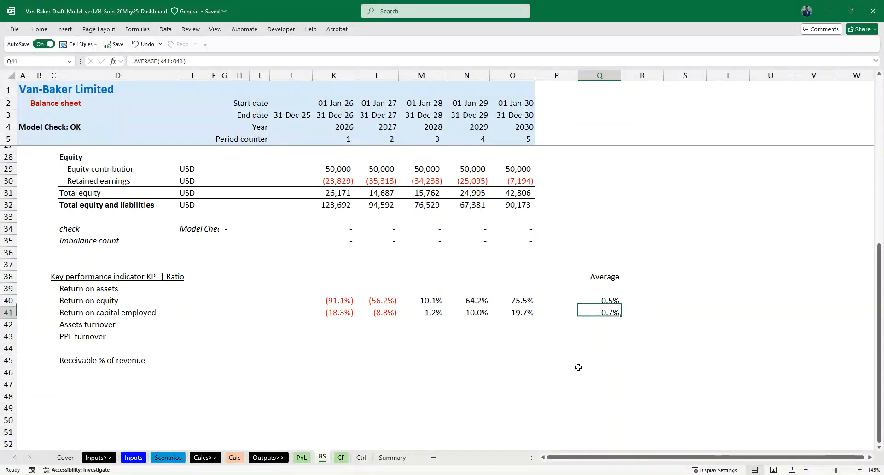
Insert a line chart of Return on equity and Return on capital employed from the labels D40:D41 and values K40:O41.
{"action": "key", "text": "Left"}
{"action": "key", "text": "ctrl+Left"}
{"action": "key", "text": "ctrl+Left"}
{"action": "key", "text": "ctrl+Left"}
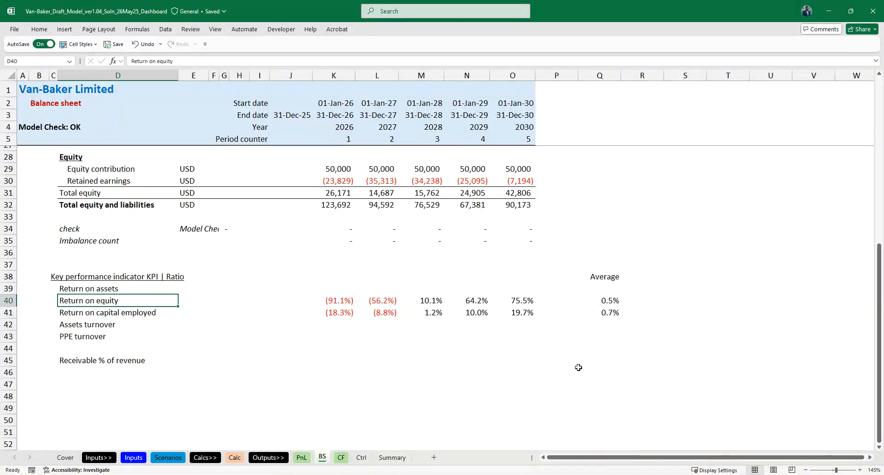
{"action": "key", "text": "ctrl+Right"}
{"action": "key", "text": "ctrl+Left"}
{"action": "key", "text": "shift+Down"}
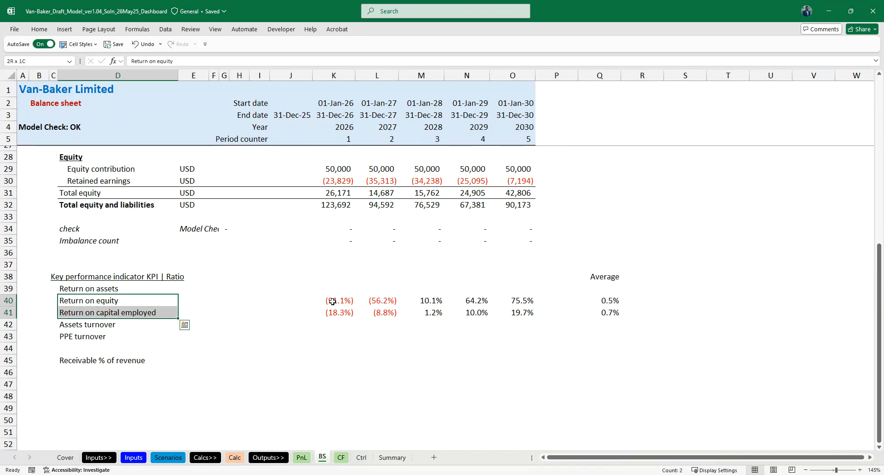
{"action": "left_click_drag", "start_coordinate": [332, 302], "coordinate": [511, 314]}
{"action": "left_click", "coordinate": [67, 30]}
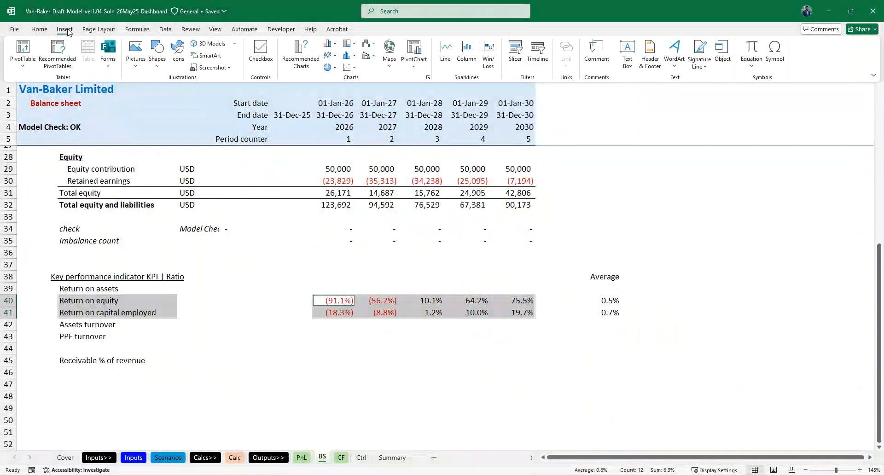
{"action": "left_click", "coordinate": [302, 68]}
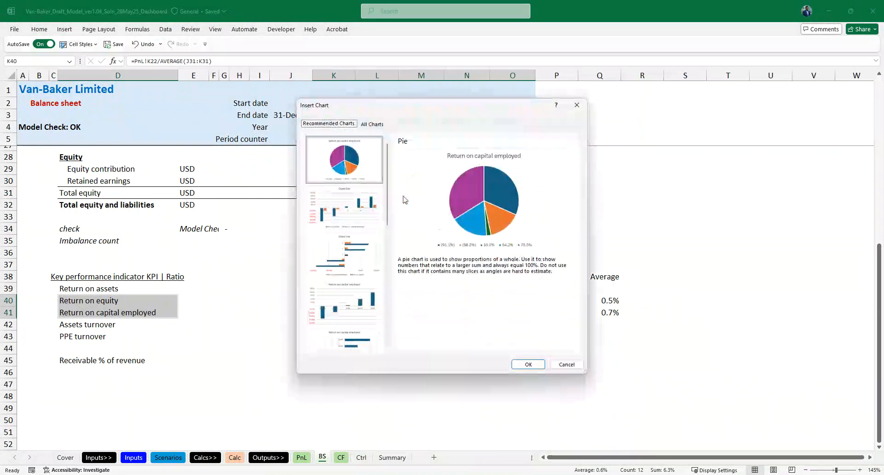
{"action": "scroll", "coordinate": [357, 344], "scroll_direction": "down", "scroll_amount": 3}
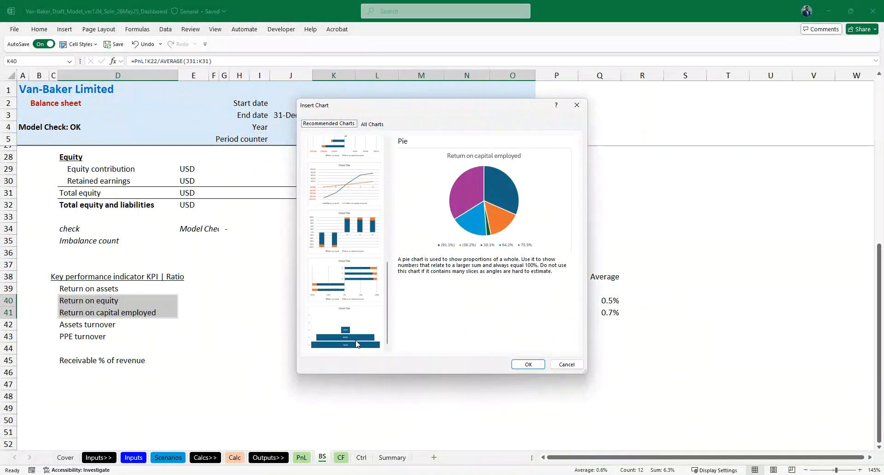
{"action": "left_click", "coordinate": [345, 194]}
{"action": "left_click", "coordinate": [528, 365]}
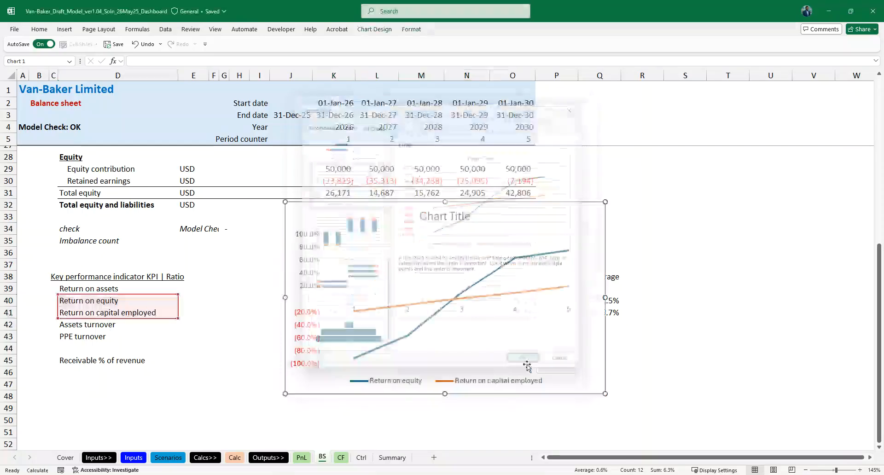
Move the return ratios line chart from the BS sheet to cell AB28 on the Summary sheet, below the EBITDA chart.
{"action": "key", "text": "Delete"}
{"action": "left_click", "coordinate": [392, 457]}
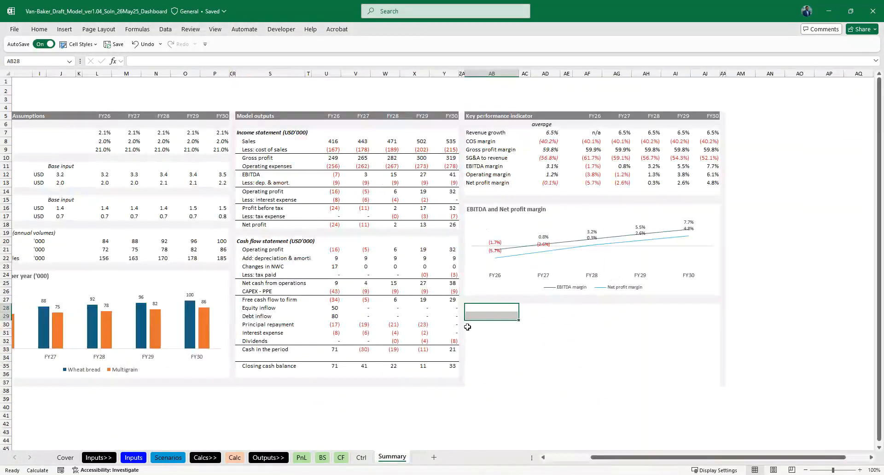
{"action": "key", "text": "ctrl+v"}
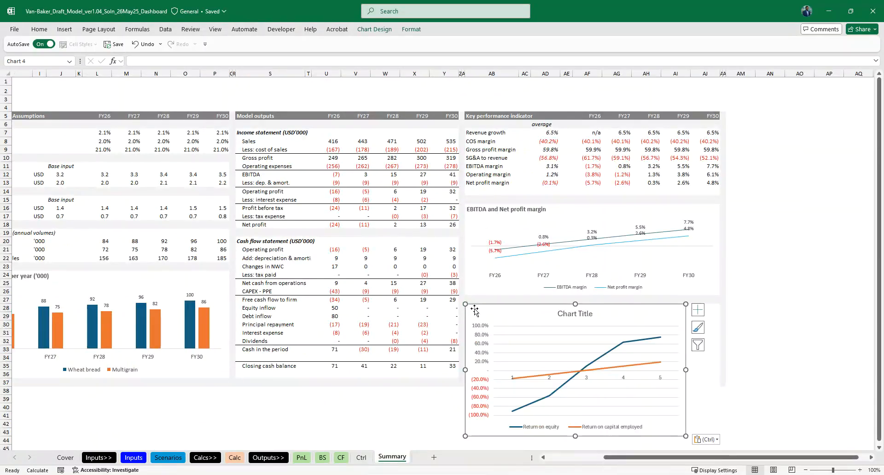
{"action": "scroll", "coordinate": [715, 405], "scroll_direction": "down", "scroll_amount": 2}
{"action": "mouse_move", "coordinate": [686, 382]}
{"action": "left_mouse_down"}
{"action": "mouse_move", "coordinate": [667, 349]}
{"action": "mouse_move", "coordinate": [670, 324]}
{"action": "mouse_move", "coordinate": [687, 377]}
{"action": "left_mouse_up"}
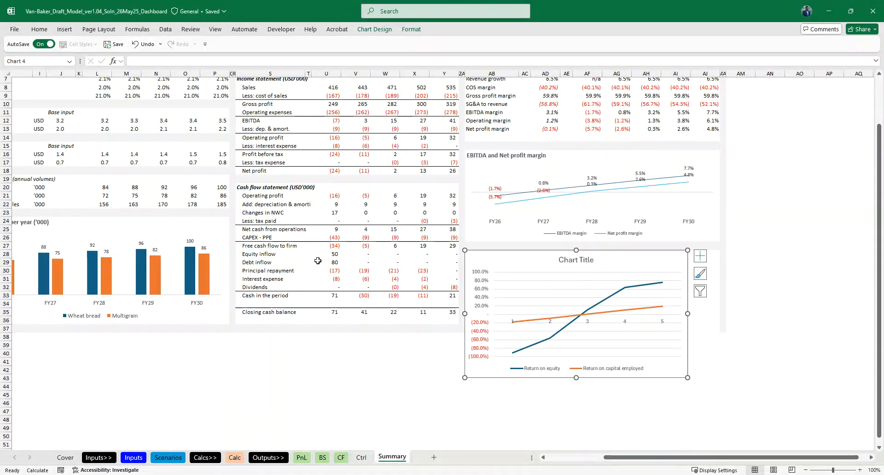
Set the moved chart's font to Calibri and delete its vertical axis.
{"action": "left_click", "coordinate": [40, 29]}
{"action": "left_click", "coordinate": [139, 46]}
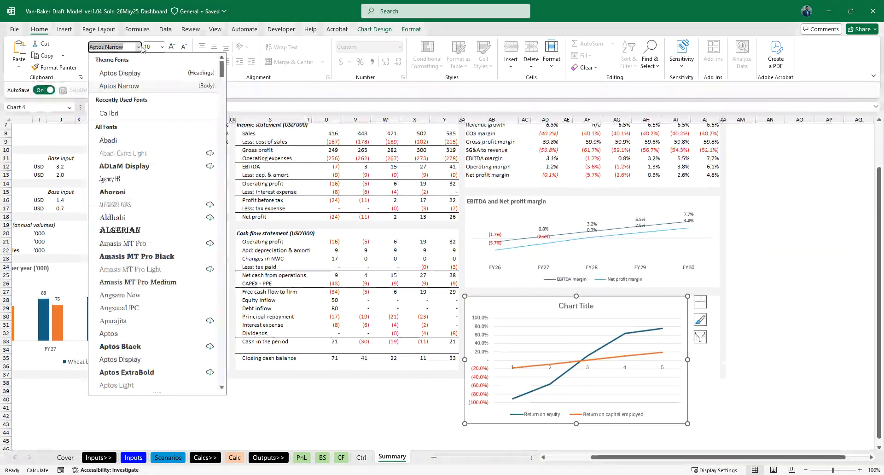
{"action": "left_click", "coordinate": [121, 116]}
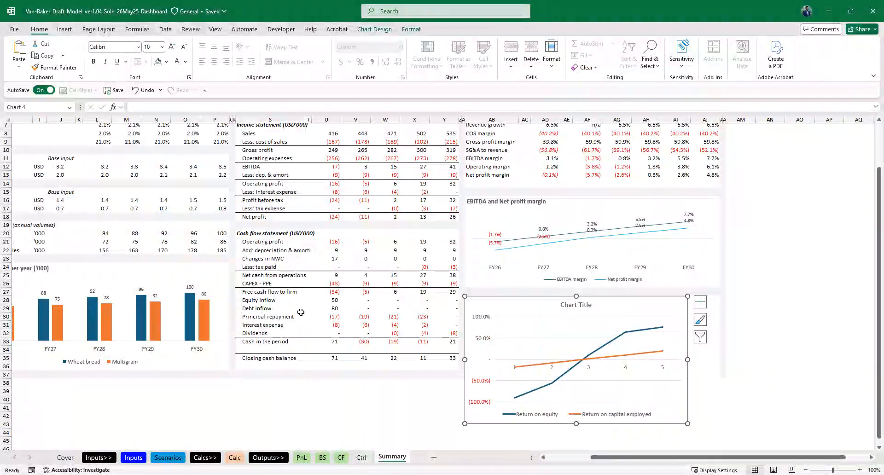
{"action": "left_click", "coordinate": [484, 385]}
{"action": "key", "text": "Delete"}
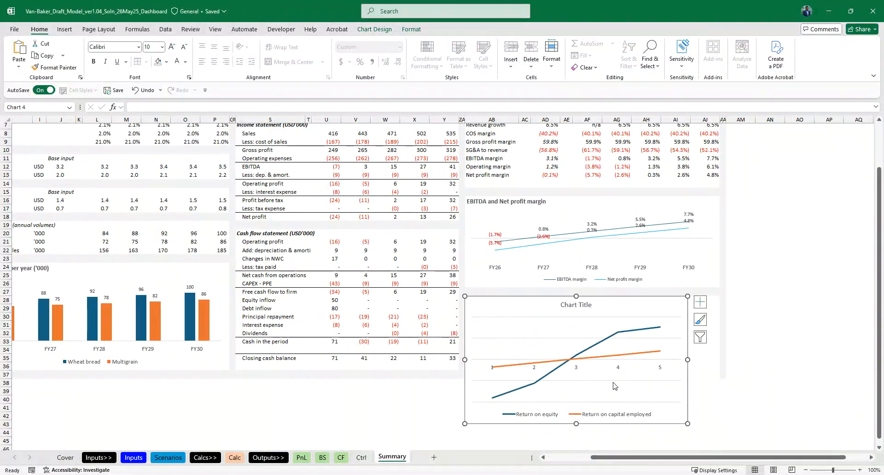
Set the chart's horizontal axis labels to the year headings in Summary AF5:AJ5.
{"action": "double_click", "coordinate": [578, 369]}
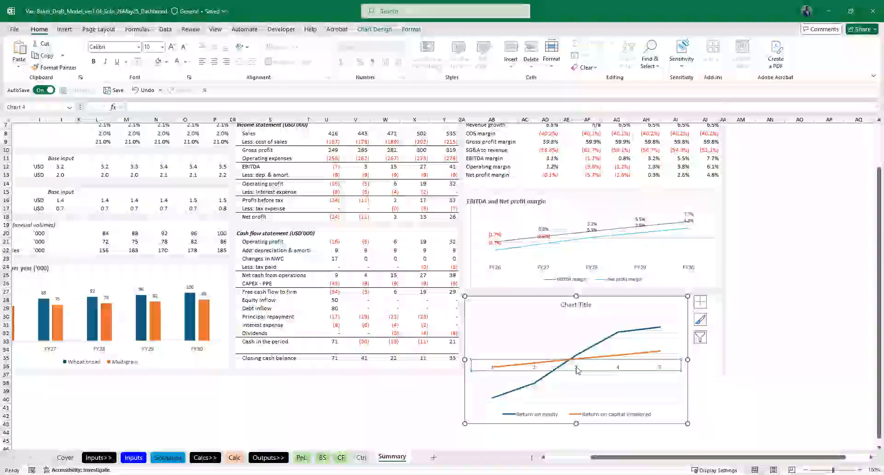
{"action": "right_click", "coordinate": [581, 368]}
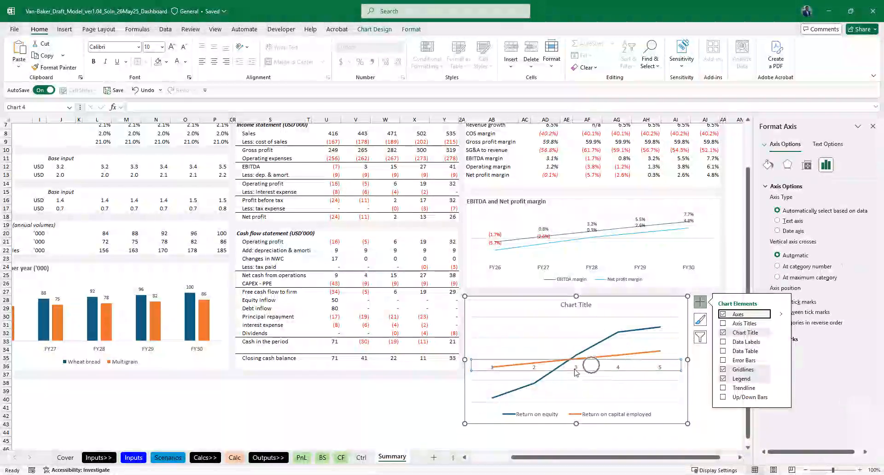
{"action": "left_click", "coordinate": [608, 309]}
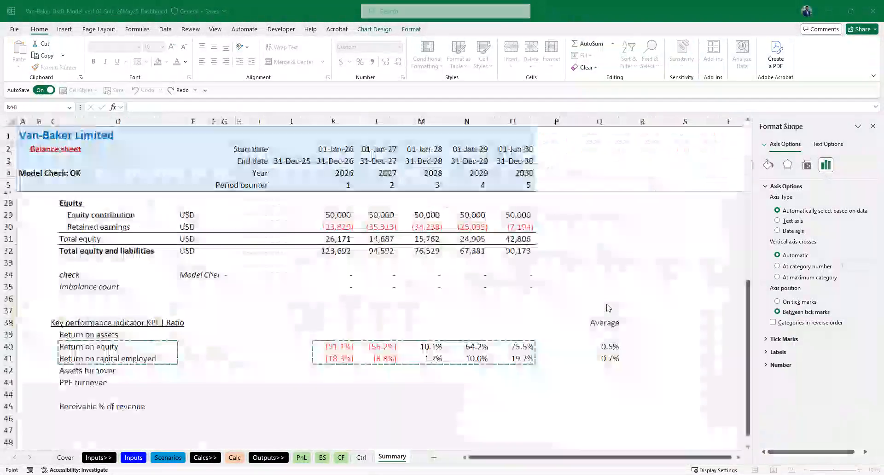
{"action": "left_click", "coordinate": [605, 383]}
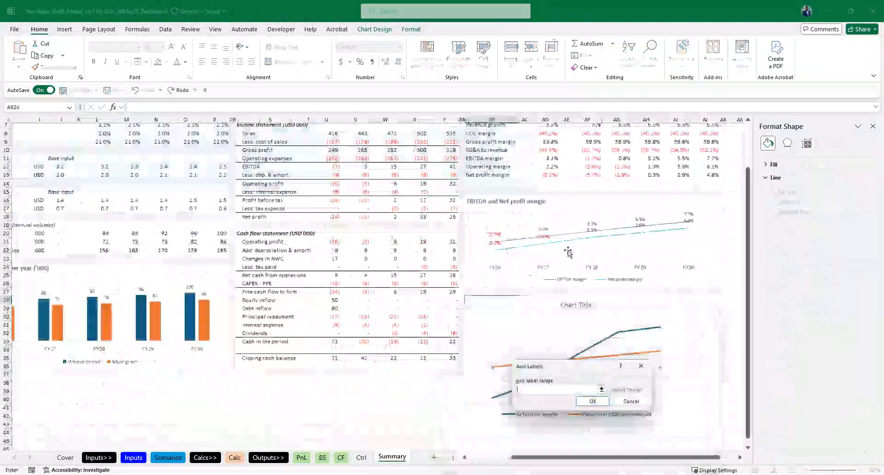
{"action": "scroll", "coordinate": [566, 231], "scroll_direction": "up", "scroll_amount": 2}
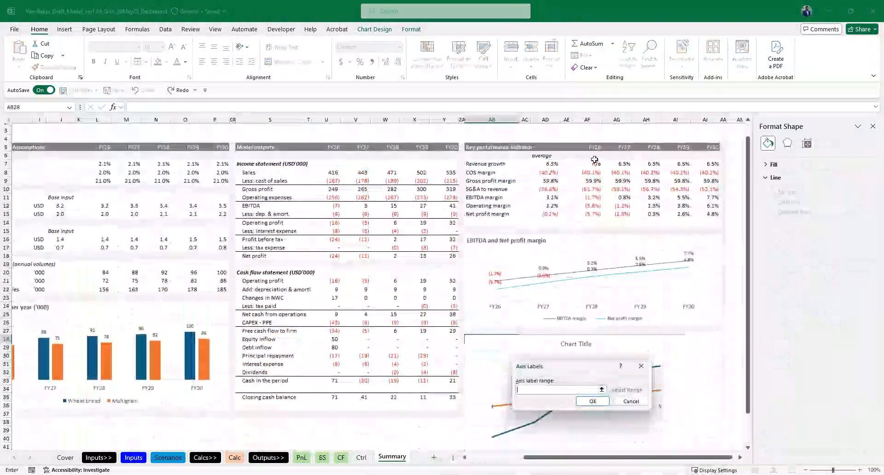
{"action": "left_click_drag", "start_coordinate": [588, 147], "coordinate": [712, 147]}
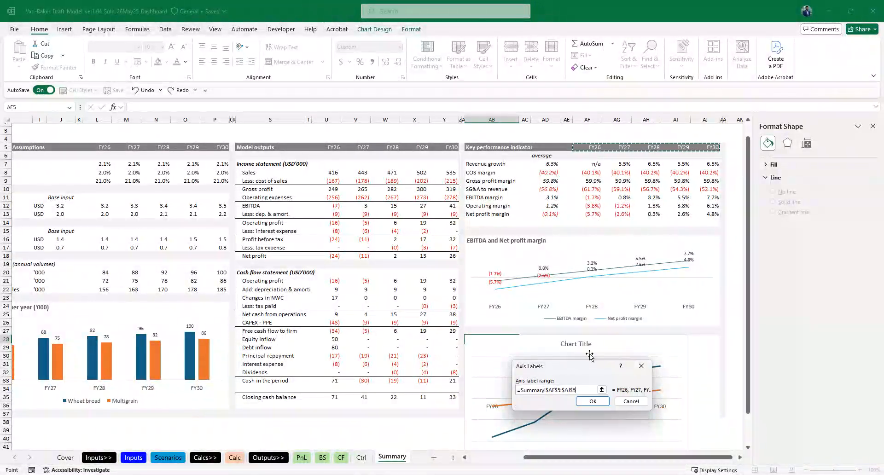
{"action": "left_click", "coordinate": [592, 402]}
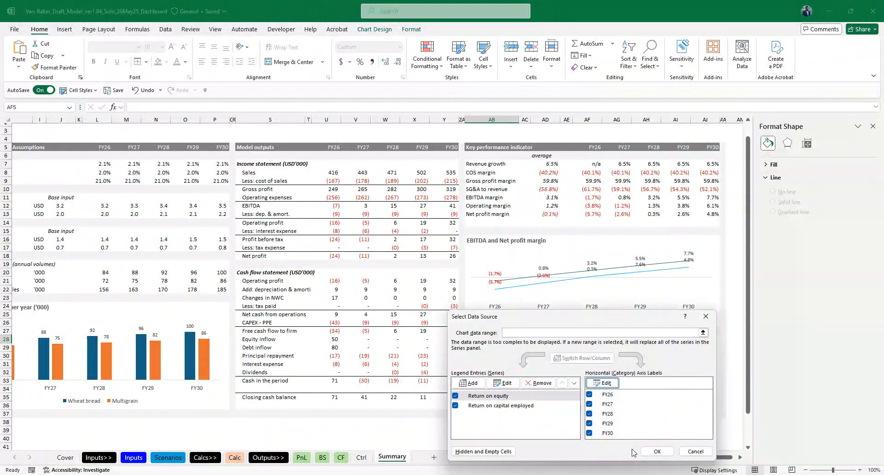
{"action": "left_click", "coordinate": [657, 452]}
Set the label position of the chart's horizontal axis to Low.
{"action": "scroll", "coordinate": [617, 355], "scroll_direction": "down", "scroll_amount": 4}
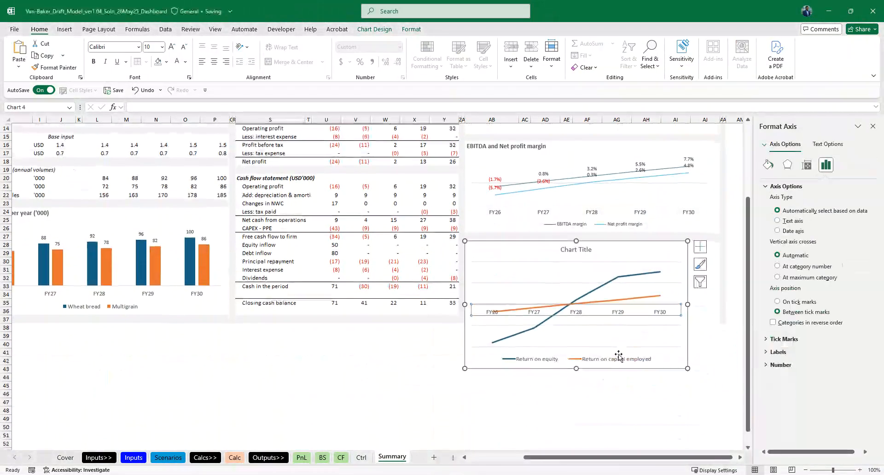
{"action": "scroll", "coordinate": [546, 349], "scroll_direction": "right", "scroll_amount": 3}
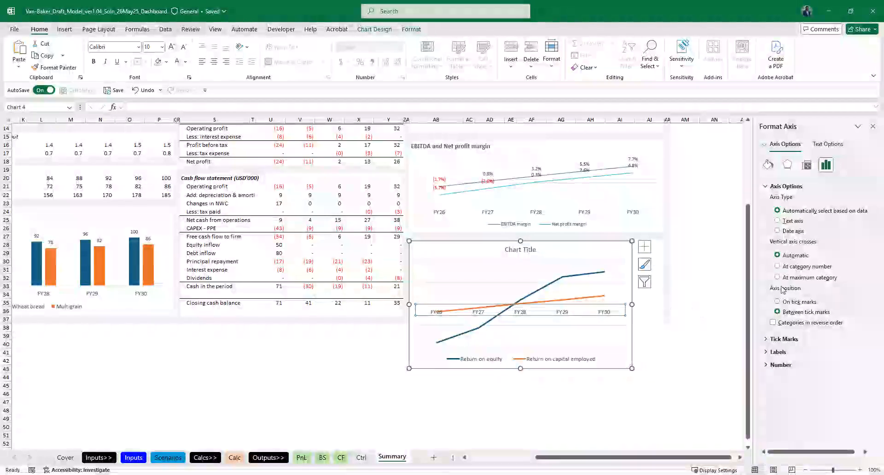
{"action": "left_click", "coordinate": [777, 351]}
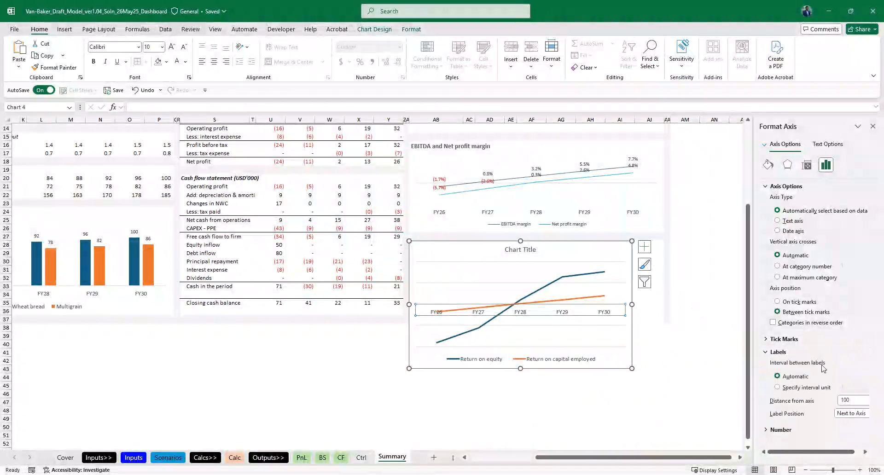
{"action": "left_click", "coordinate": [860, 414]}
{"action": "left_click", "coordinate": [834, 441]}
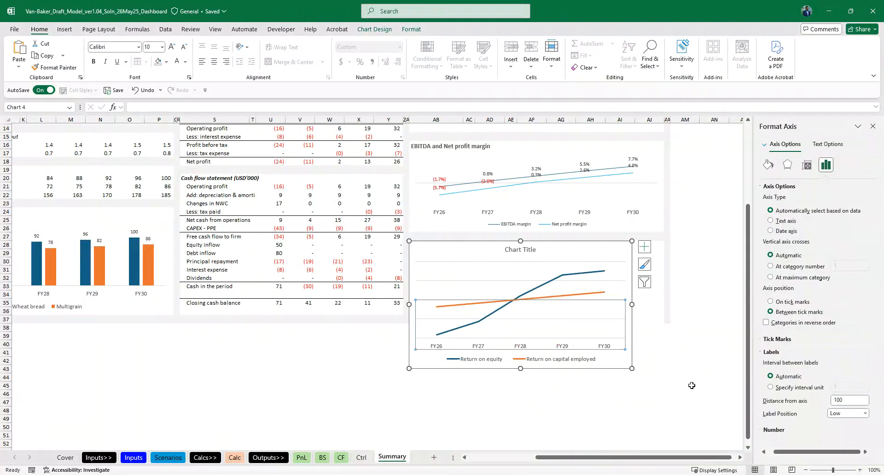
Delete the chart's gridlines and place the title "ROE and ROCE" in the chart's upper-left corner.
{"action": "left_click", "coordinate": [555, 262]}
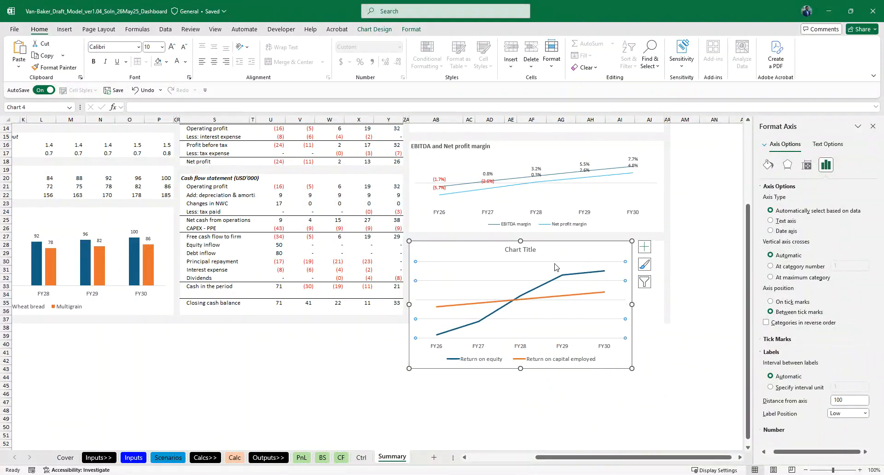
{"action": "key", "text": "Delete"}
{"action": "left_click", "coordinate": [518, 249]}
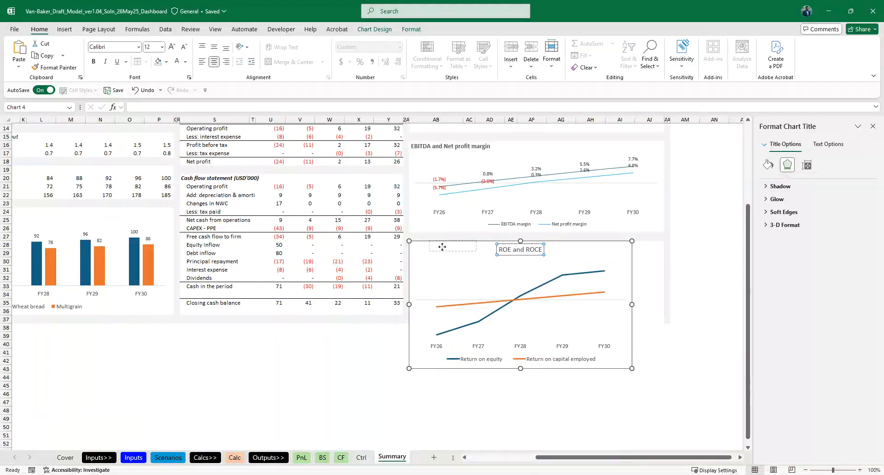
{"action": "left_click_drag", "start_coordinate": [426, 244], "coordinate": [426, 244]}
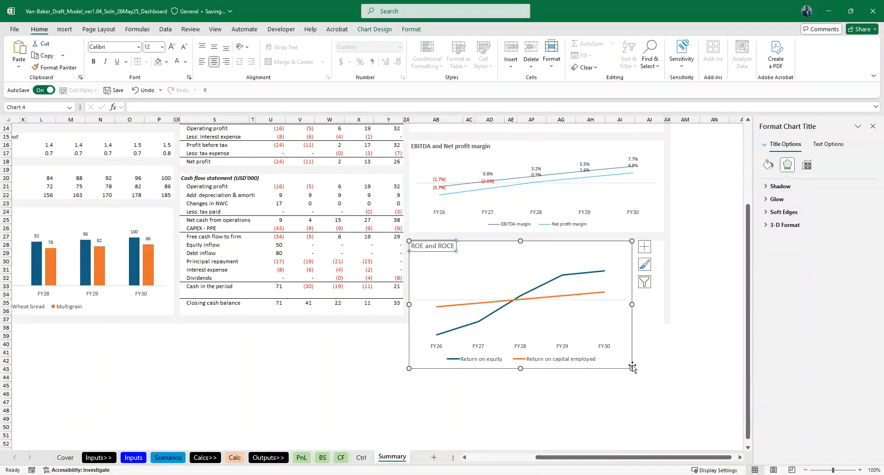
Add data labels to the ROE and ROCE chart and reduce both series' labels to font size 8.
{"action": "left_click", "coordinate": [644, 247]}
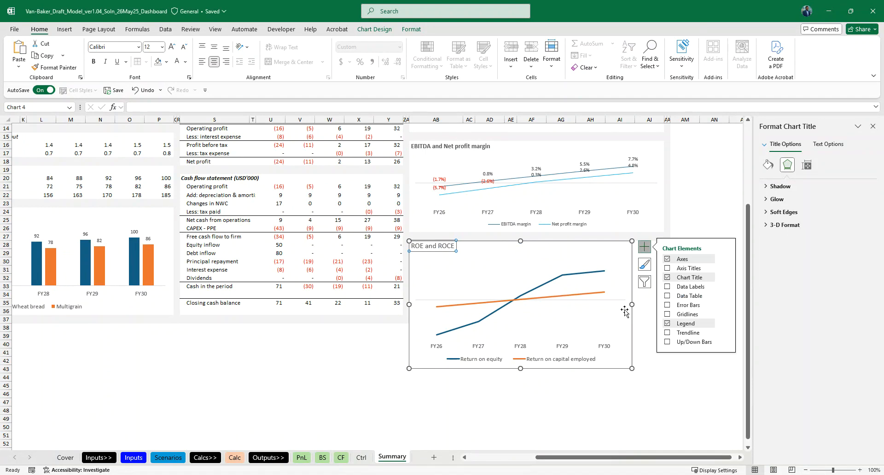
{"action": "left_click", "coordinate": [667, 287]}
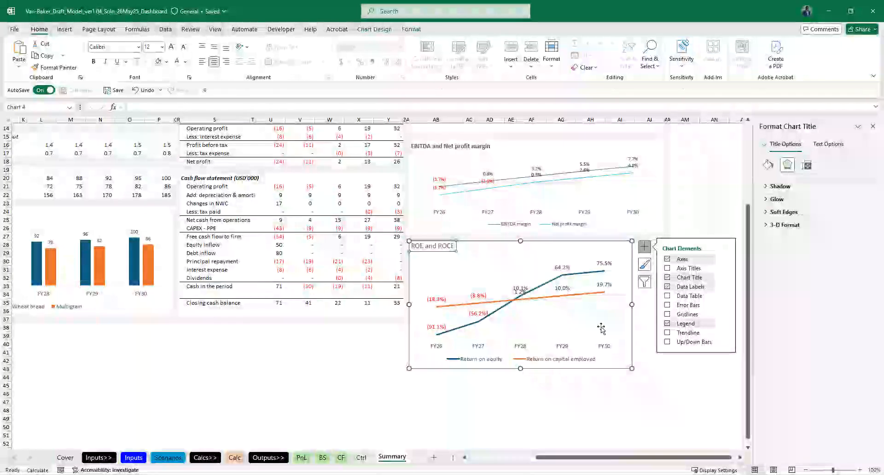
{"action": "left_click", "coordinate": [603, 264]}
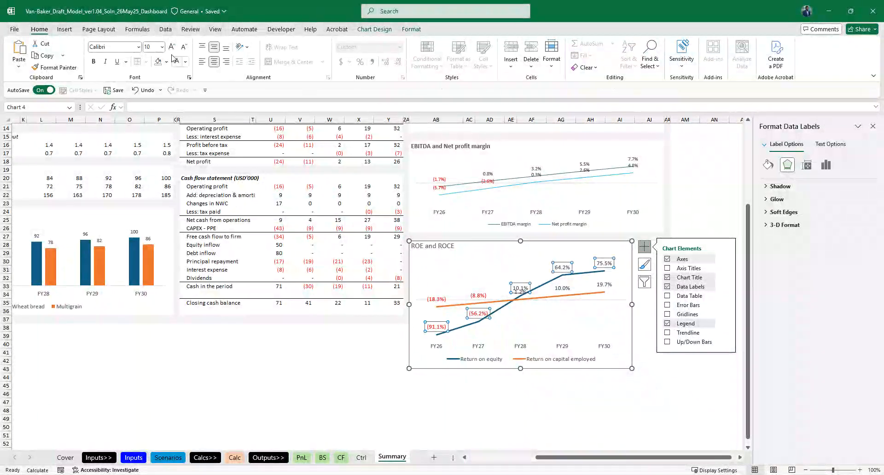
{"action": "left_click", "coordinate": [184, 48]}
{"action": "left_click", "coordinate": [184, 48]}
{"action": "left_click", "coordinate": [569, 289]}
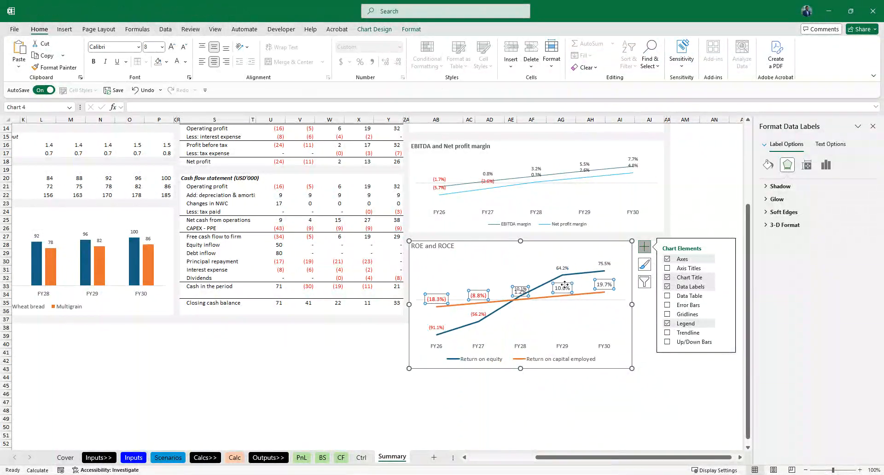
{"action": "left_click", "coordinate": [186, 50]}
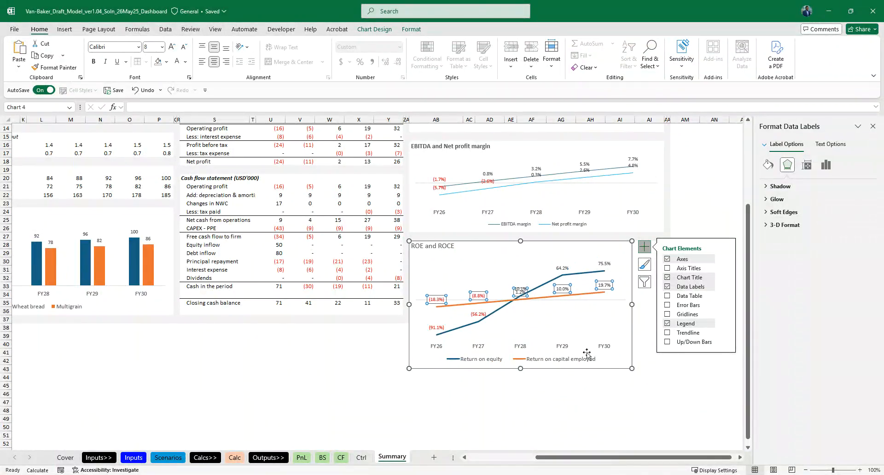
Make the ROE and ROCE chart title bold and apply smoothed lines to both series.
{"action": "left_click", "coordinate": [436, 247]}
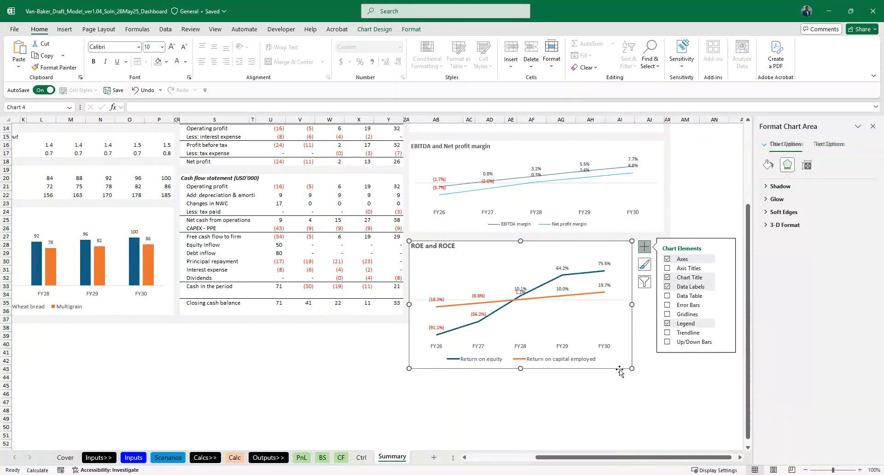
{"action": "left_click", "coordinate": [544, 286]}
{"action": "left_click", "coordinate": [768, 166]}
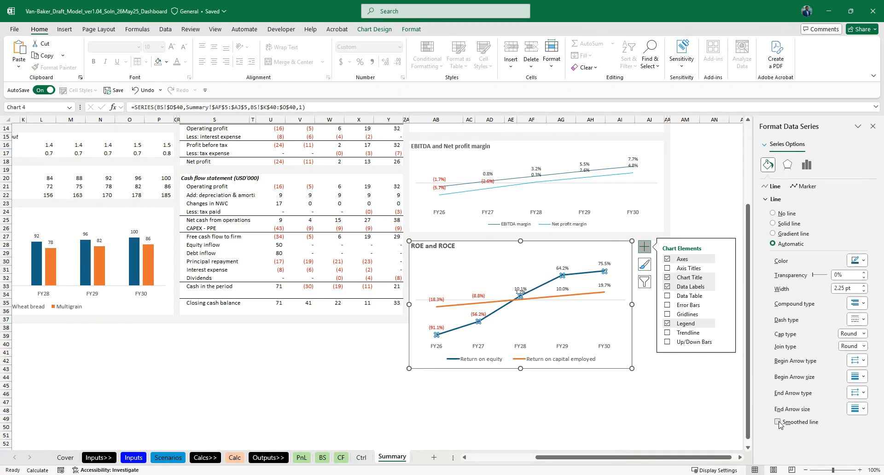
{"action": "key", "text": "Down"}
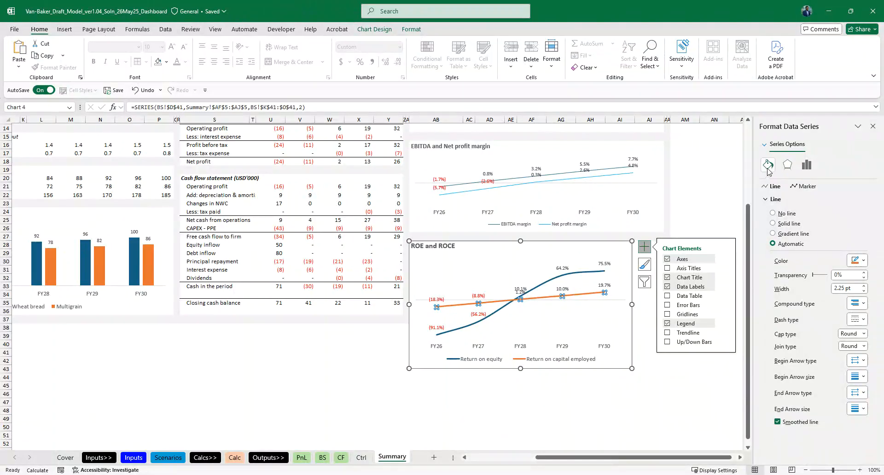
{"action": "left_click", "coordinate": [806, 186]}
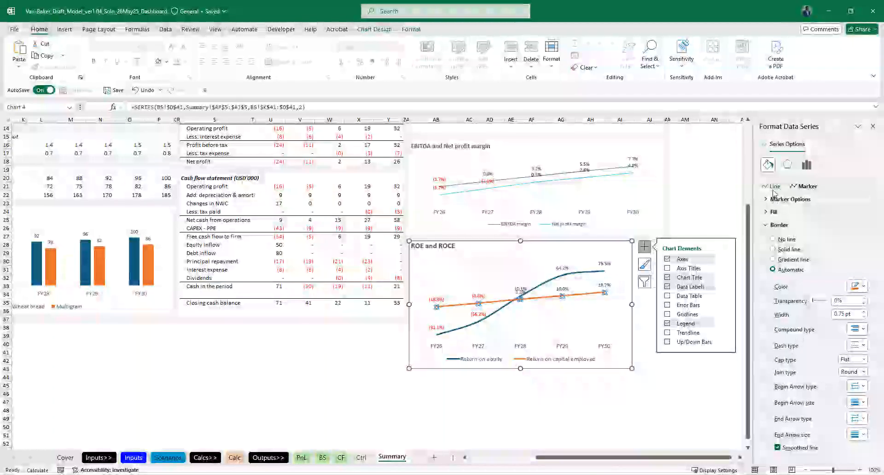
{"action": "left_click", "coordinate": [773, 186]}
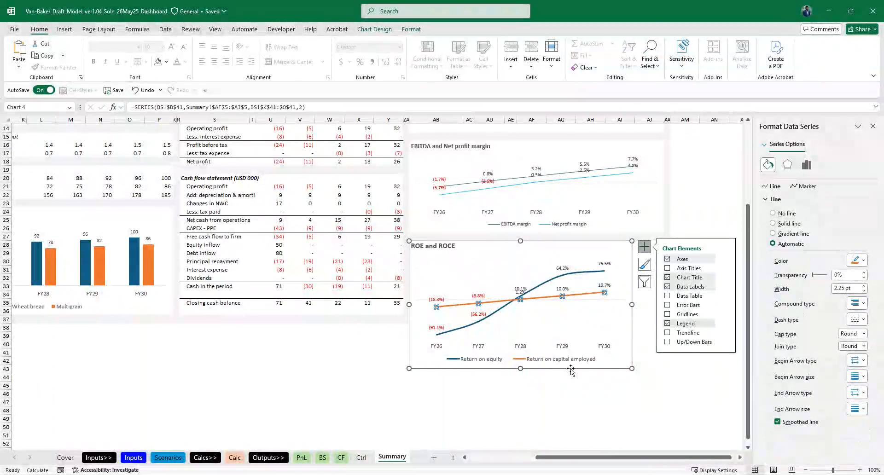
{"action": "left_click", "coordinate": [509, 402]}
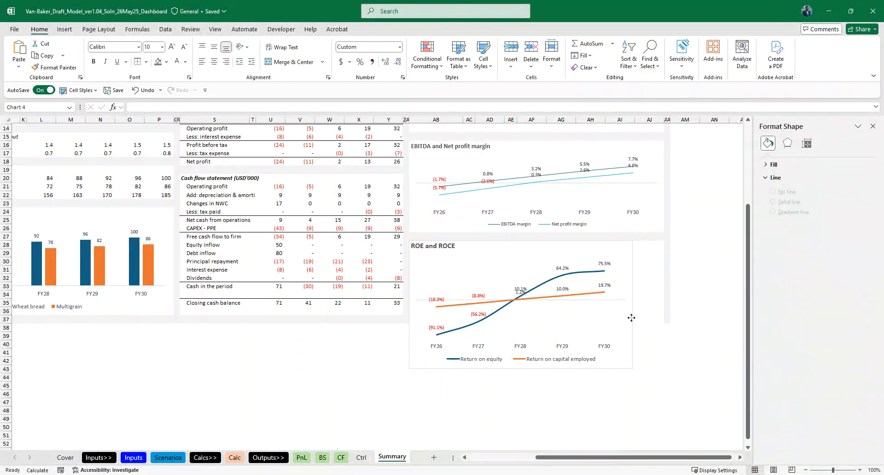
Remove the outline from the ROE and ROCE chart area.
{"action": "left_click", "coordinate": [631, 318]}
{"action": "left_click", "coordinate": [382, 29]}
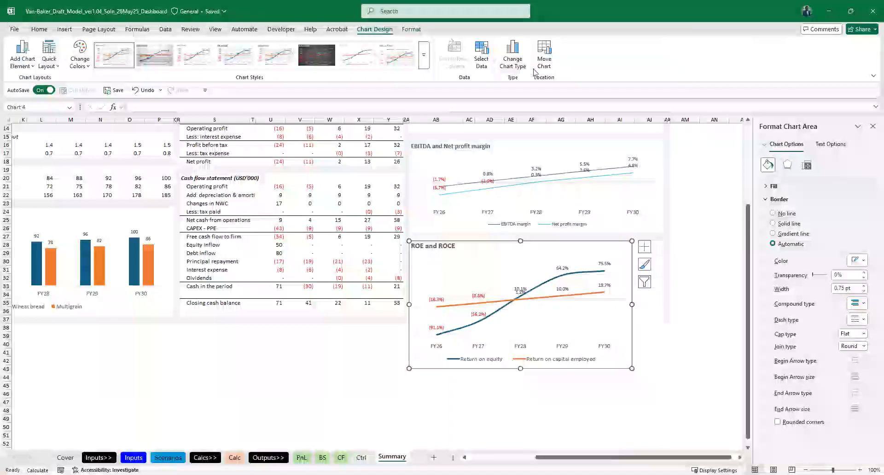
{"action": "left_click", "coordinate": [411, 29]}
{"action": "left_click", "coordinate": [382, 55]}
{"action": "left_click", "coordinate": [382, 259]}
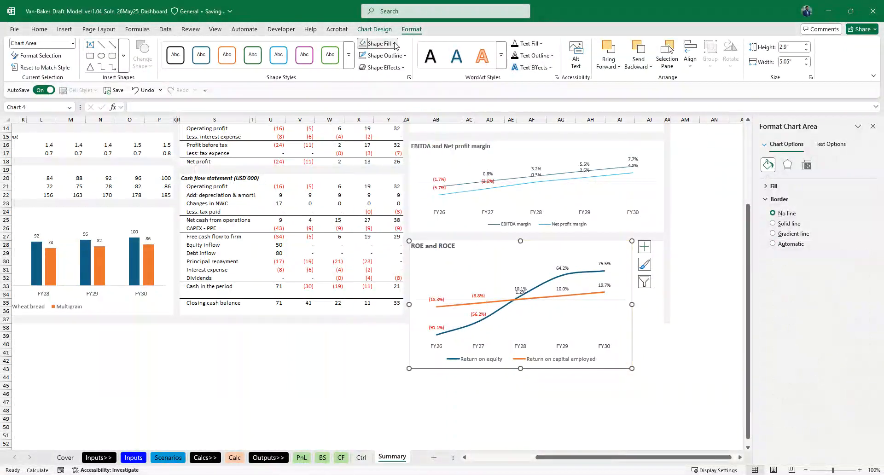
{"action": "left_click", "coordinate": [376, 43]}
Nudge the ROE and ROCE chart into its panel and resize it to about 2.4 inches high and 5.7 inches wide.
{"action": "left_click", "coordinate": [440, 247]}
{"action": "left_click", "coordinate": [669, 327]}
{"action": "left_click", "coordinate": [635, 314]}
{"action": "left_click_drag", "start_coordinate": [634, 316], "coordinate": [637, 316]}
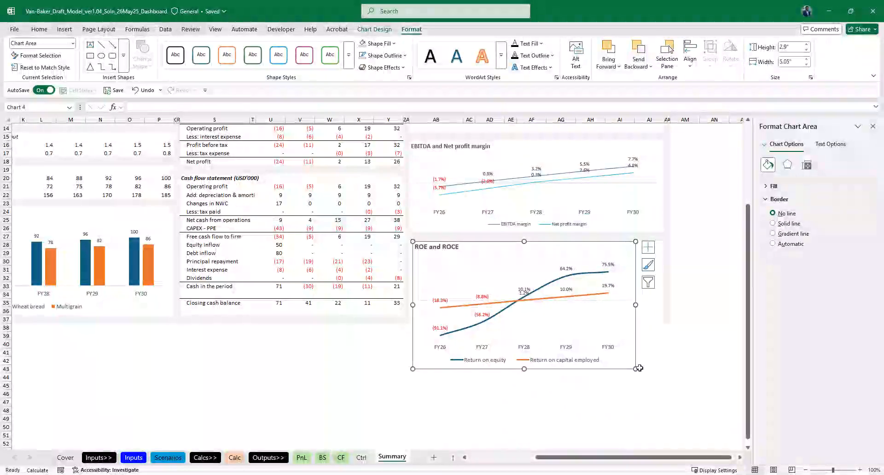
{"action": "left_click_drag", "start_coordinate": [635, 369], "coordinate": [660, 348]}
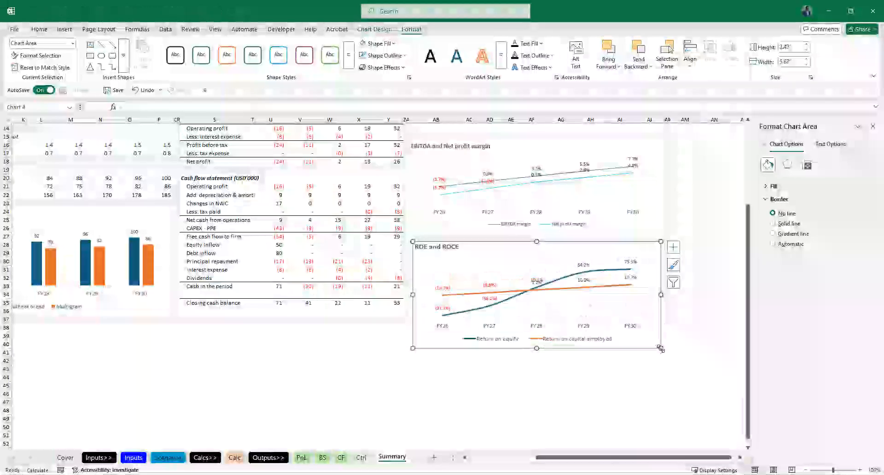
Copy the grey border formatting from row 37 across row 40 beneath the ROE and ROCE chart, spanning columns AA to AK.
{"action": "key", "text": "Escape"}
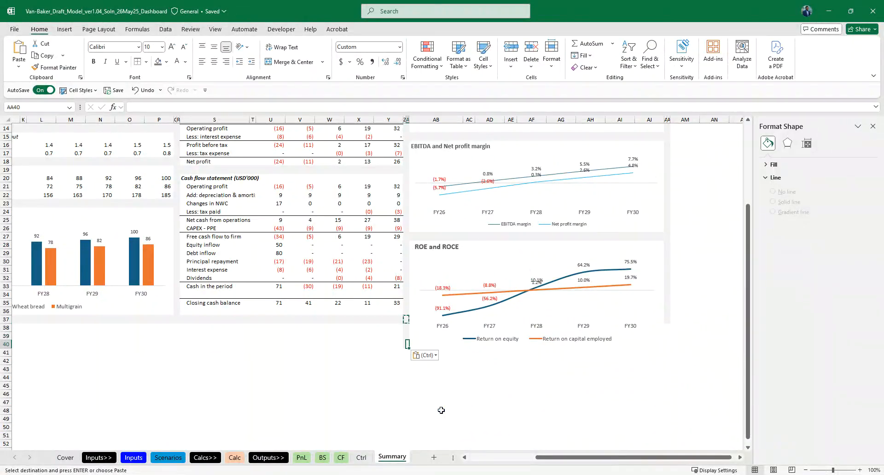
{"action": "left_click_drag", "start_coordinate": [407, 344], "coordinate": [440, 344]}
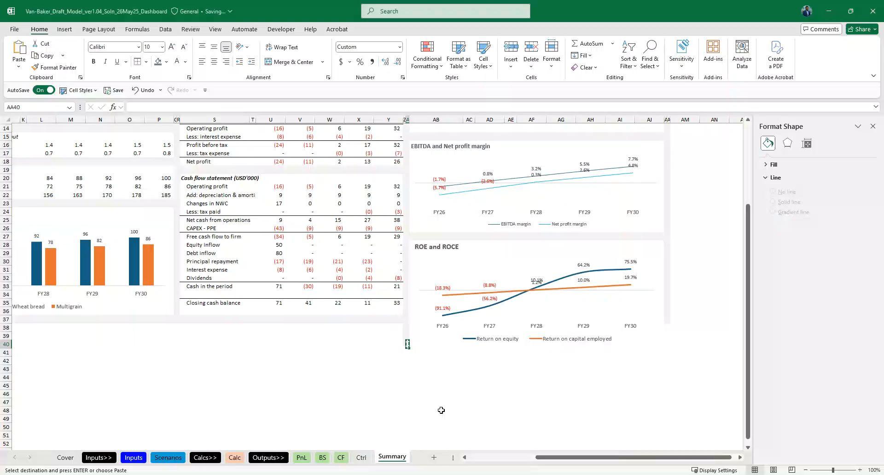
{"action": "key", "text": "shift+Right"}
{"action": "key", "text": "shift+Right"}
{"action": "key", "text": "shift+Right"}
{"action": "key", "text": "shift+Right"}
{"action": "key", "text": "shift+Right"}
{"action": "key", "text": "shift+Right"}
{"action": "key", "text": "shift+Right"}
{"action": "key", "text": "shift+Right"}
{"action": "key", "text": "shift+Right"}
{"action": "key", "text": "ctrl+v"}
{"action": "key", "text": "Up"}
{"action": "key", "text": "Up"}
{"action": "key", "text": "Right"}
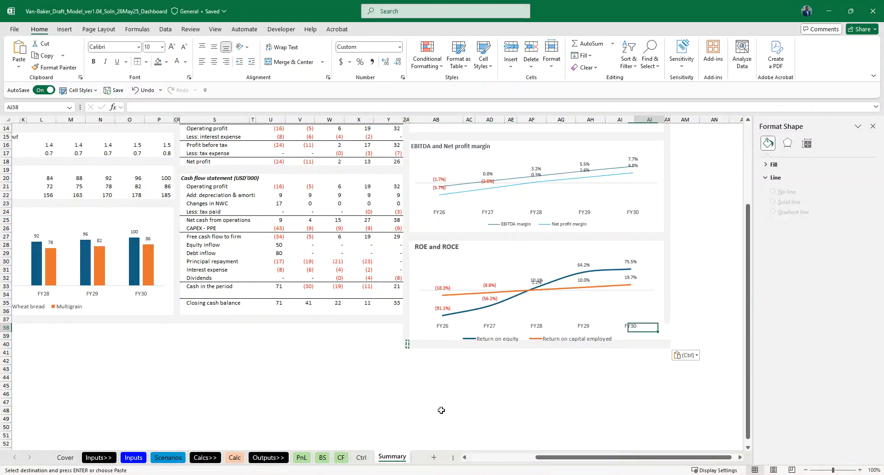
{"action": "key", "text": "ctrl"}
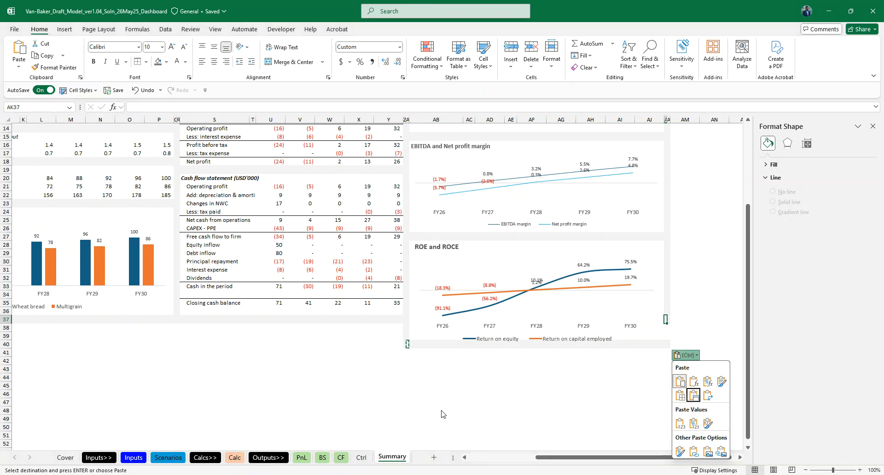
{"action": "key", "text": "Escape"}
{"action": "key", "text": "Escape"}
Shorten the ROE and ROCE chart so its lower edge sits just above the grey border in row 40.
{"action": "left_click", "coordinate": [655, 341]}
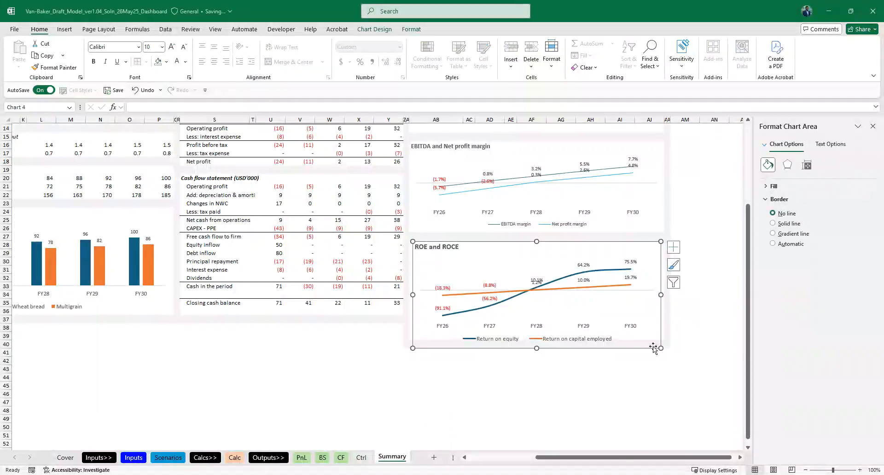
{"action": "left_click_drag", "start_coordinate": [659, 333], "coordinate": [660, 340]}
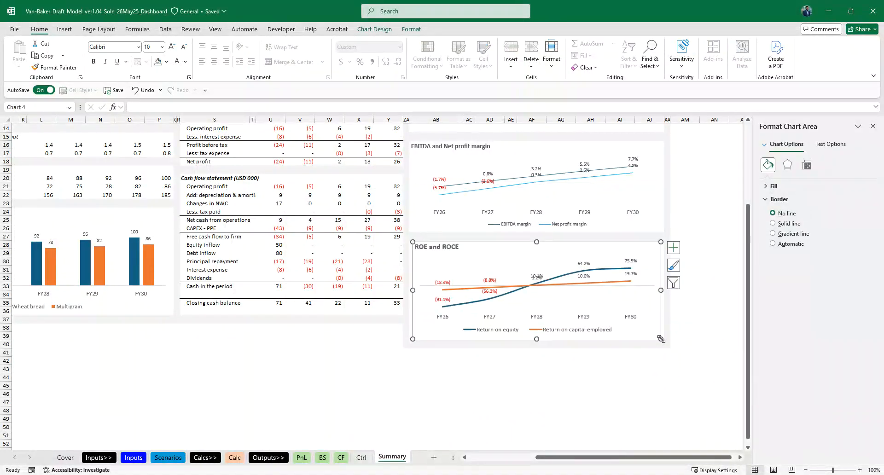
{"action": "left_click", "coordinate": [488, 384]}
Zoom the Summary sheet to 115% and close the Format Shape pane.
{"action": "scroll", "coordinate": [412, 233], "scroll_direction": "up", "scroll_amount": 5}
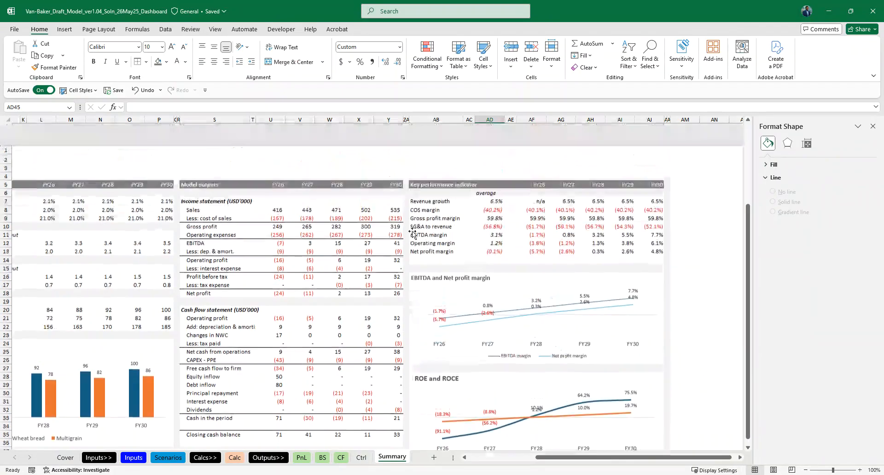
{"action": "scroll", "coordinate": [412, 231], "scroll_direction": "up", "scroll_amount": 1, "text": "ctrl"}
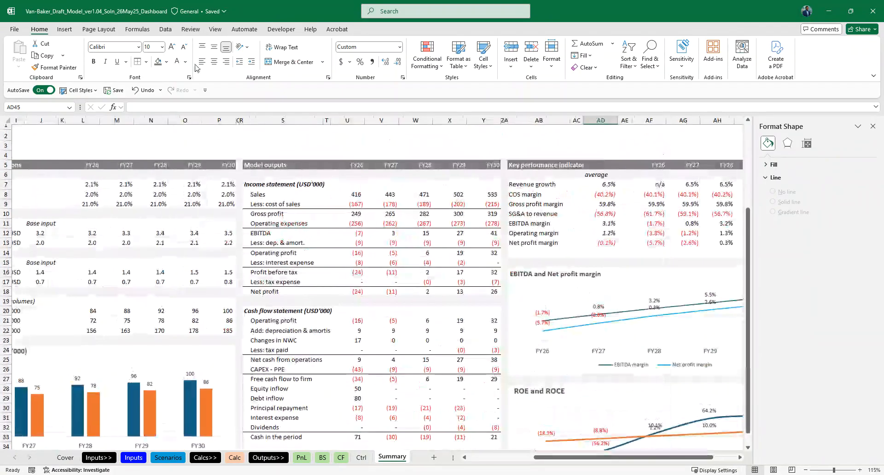
{"action": "left_click", "coordinate": [872, 127]}
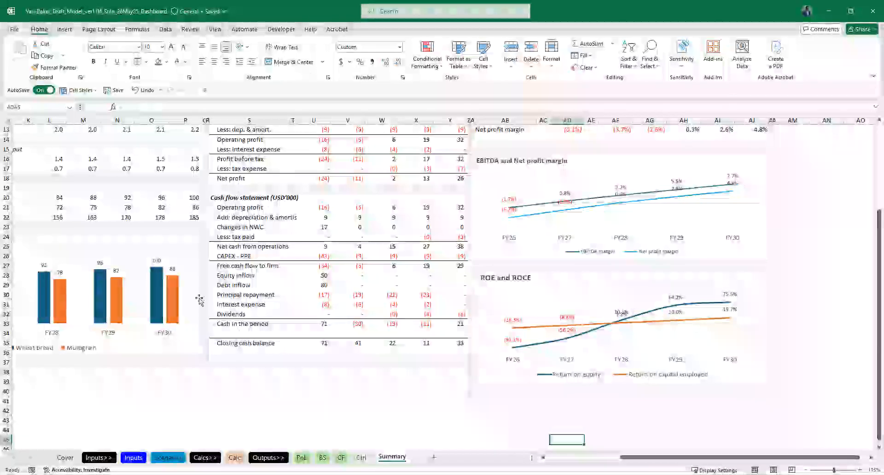